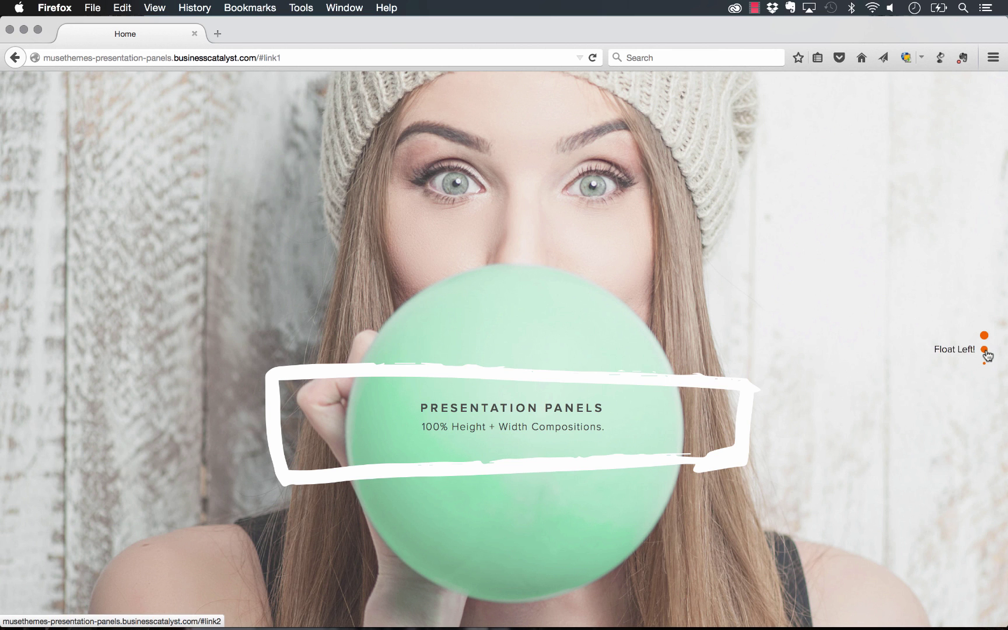
# Step: Examine the demo site's three full-screen panels using the navigation dots and scrolling, ending back on the first panel
pyautogui.click(986, 351)
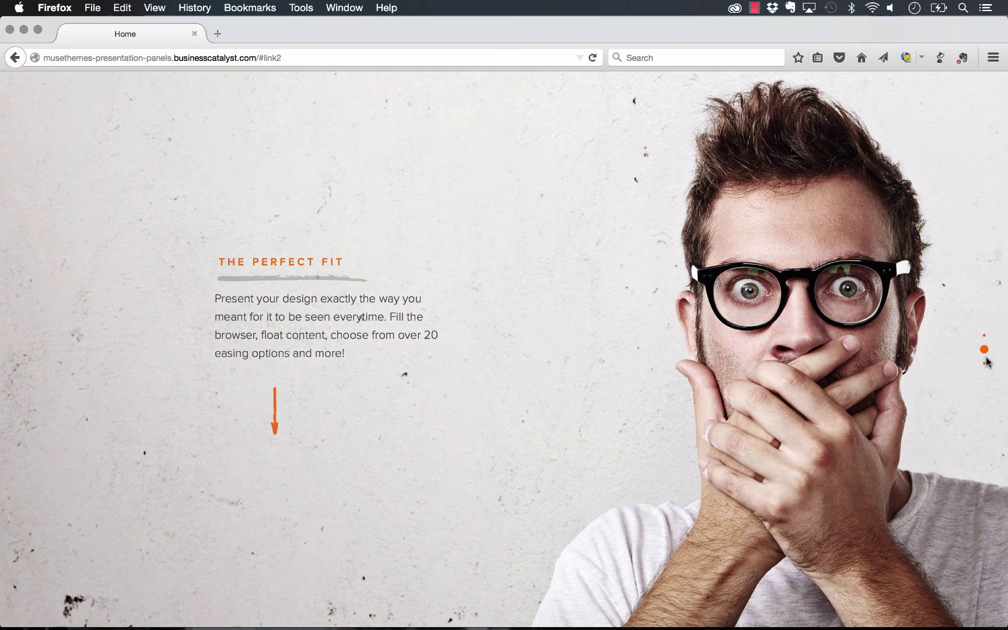
pyautogui.moveTo(1006, 158); pyautogui.dragTo(1006, 193)
pyautogui.scroll(-2, 942, 362)
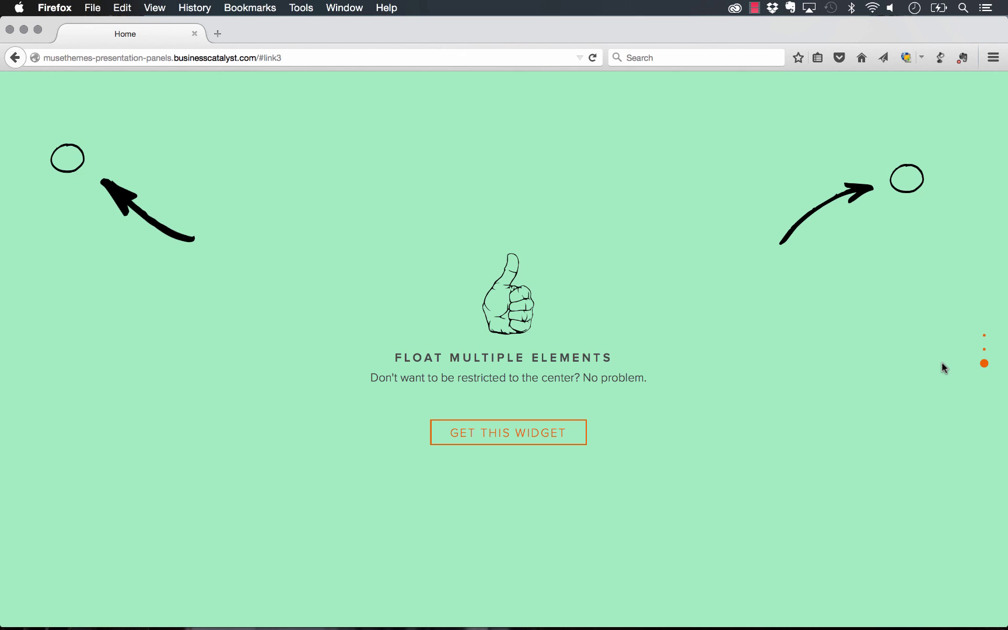
pyautogui.scroll(2, 942, 362)
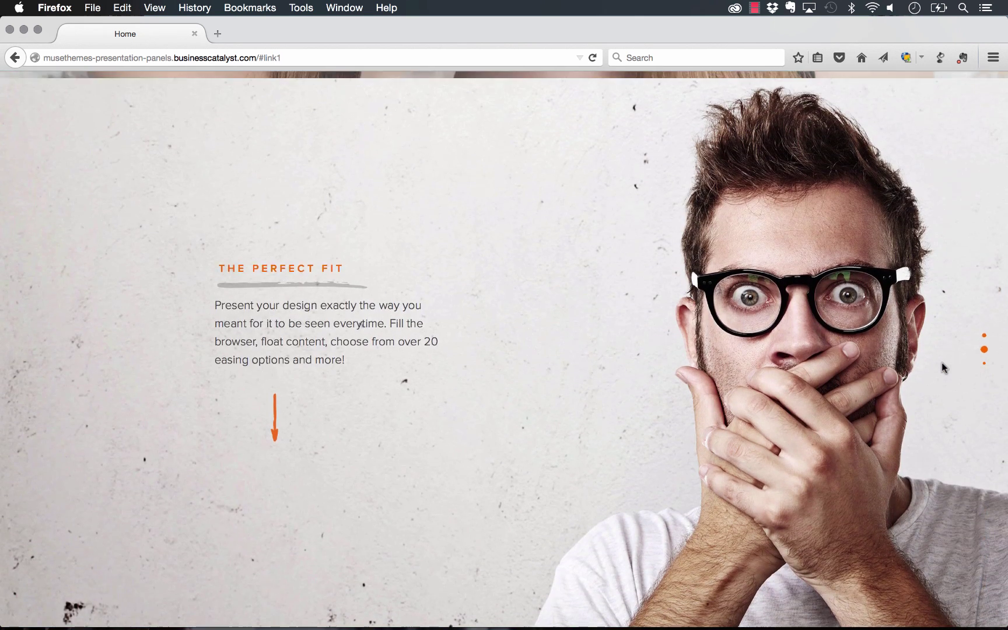
pyautogui.scroll(2, 943, 362)
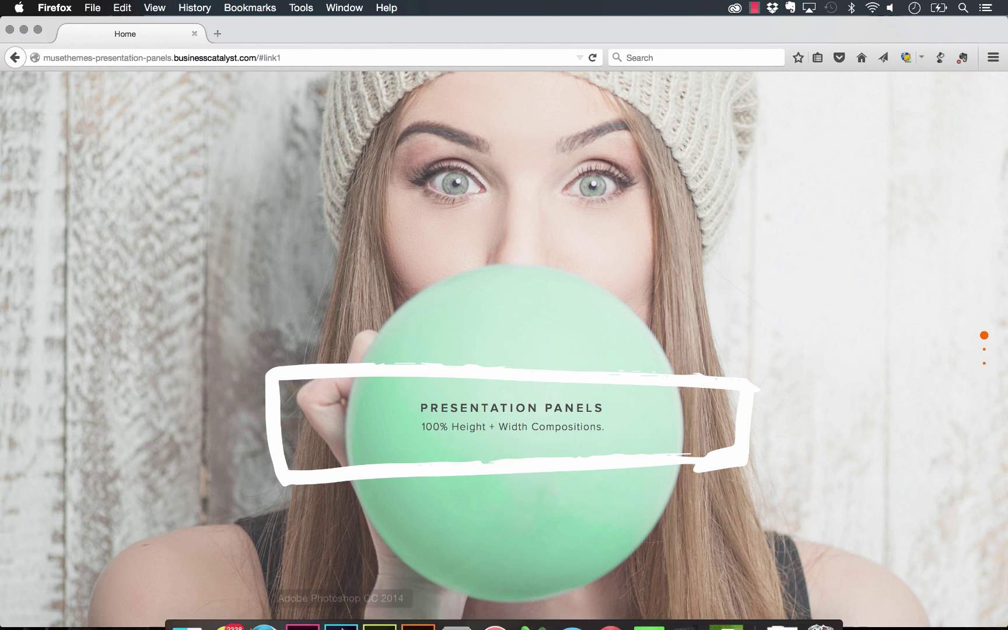
# Step: Switch to Adobe Muse and extend the blank Home page's bottom edge to about 900 px
pyautogui.click(381, 606)
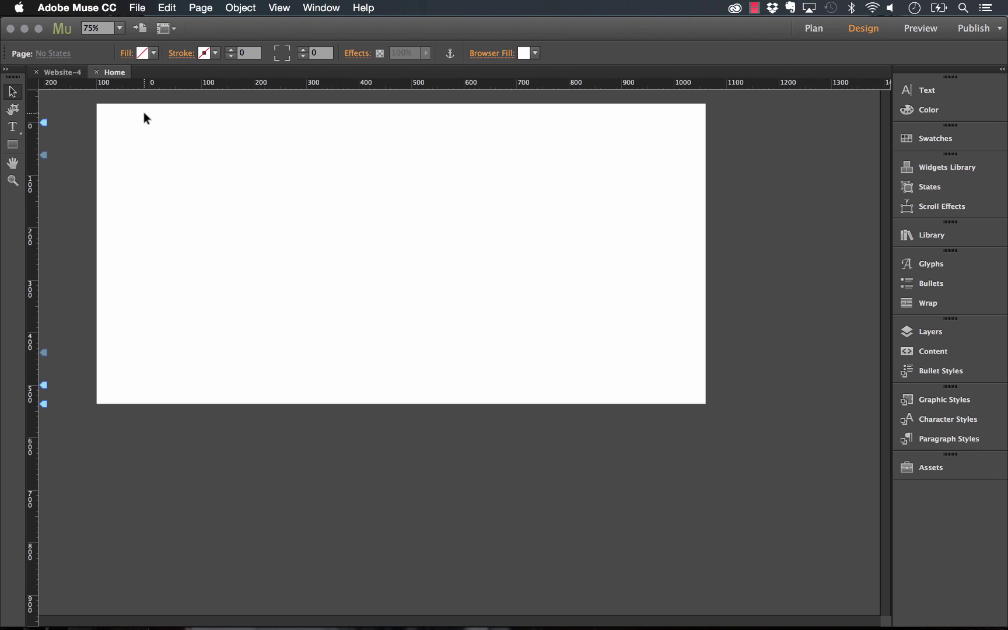
pyautogui.moveTo(43, 385); pyautogui.dragTo(41, 600)
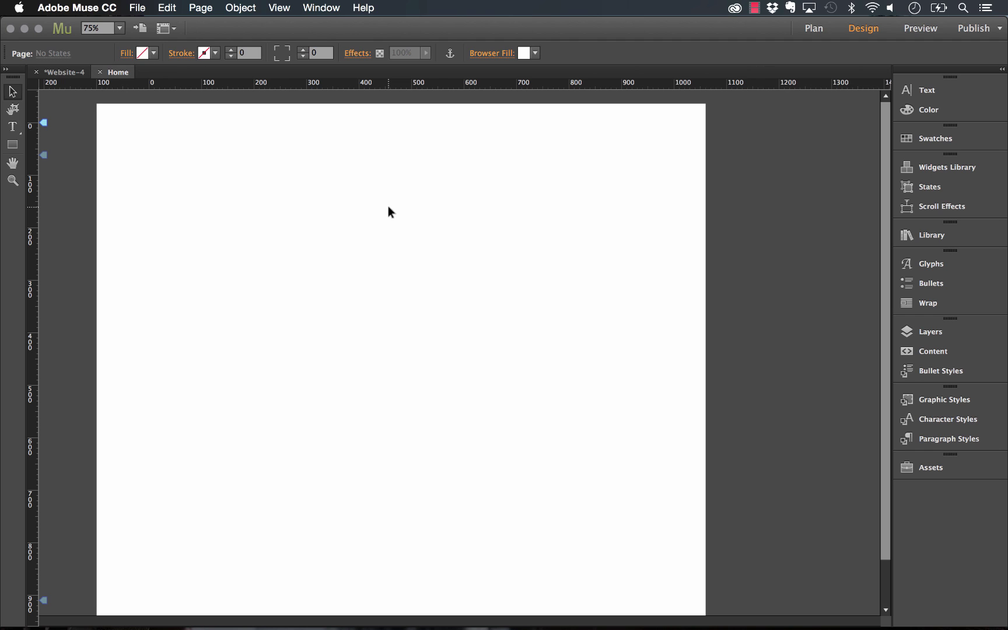
# Step: Place the Presentation Panels widgets from the library and move them onto the pasteboard beside the page, spaced apart vertically
pyautogui.click(938, 169)
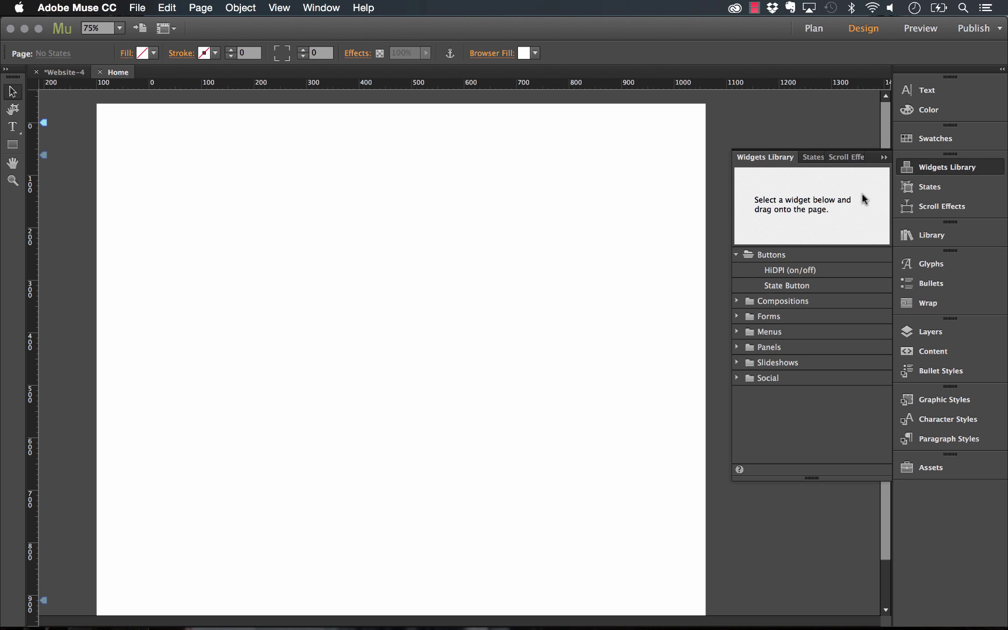
pyautogui.click(884, 157)
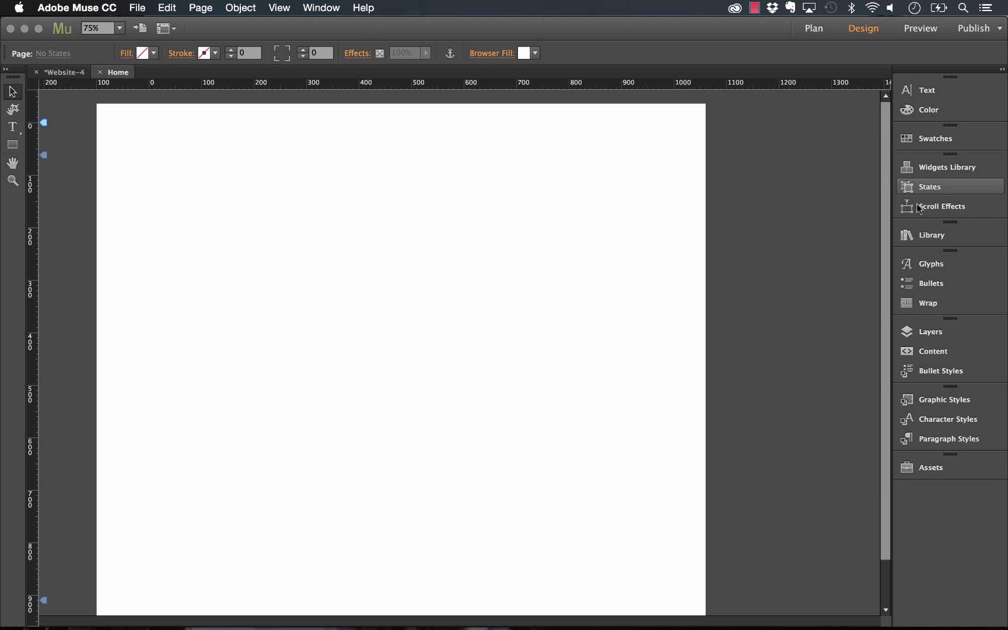
pyautogui.click(942, 236)
pyautogui.click(686, 357)
pyautogui.moveTo(686, 358); pyautogui.dragTo(102, 135)
pyautogui.click(899, 237)
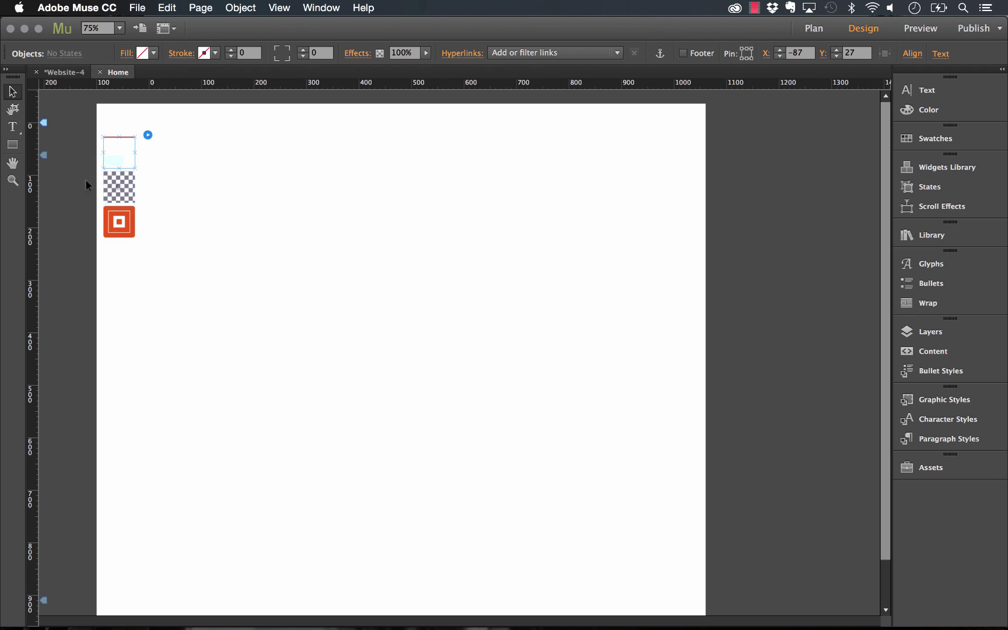
pyautogui.moveTo(123, 194); pyautogui.dragTo(77, 264)
pyautogui.click(85, 178)
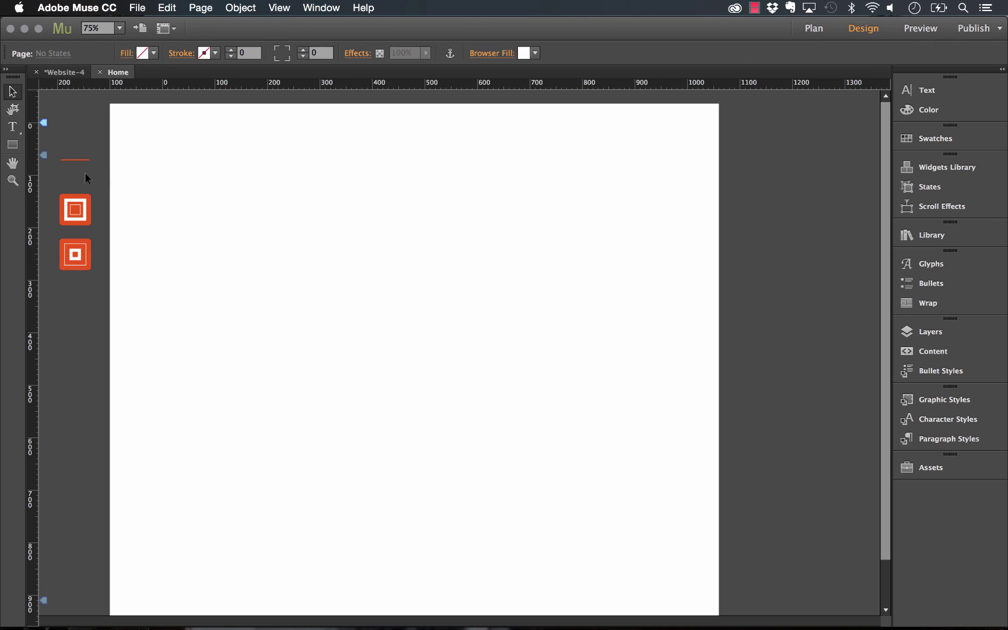
# Step: Examine the Presentation Panels Controller widget's transition, navigation, animation, and header and footer options
pyautogui.click(74, 163)
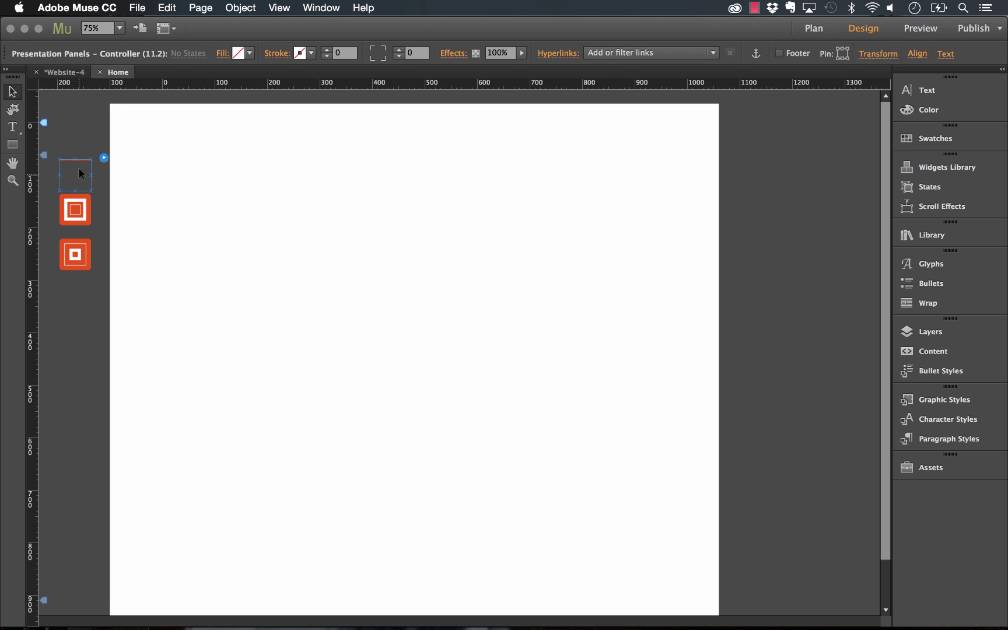
pyautogui.click(104, 157)
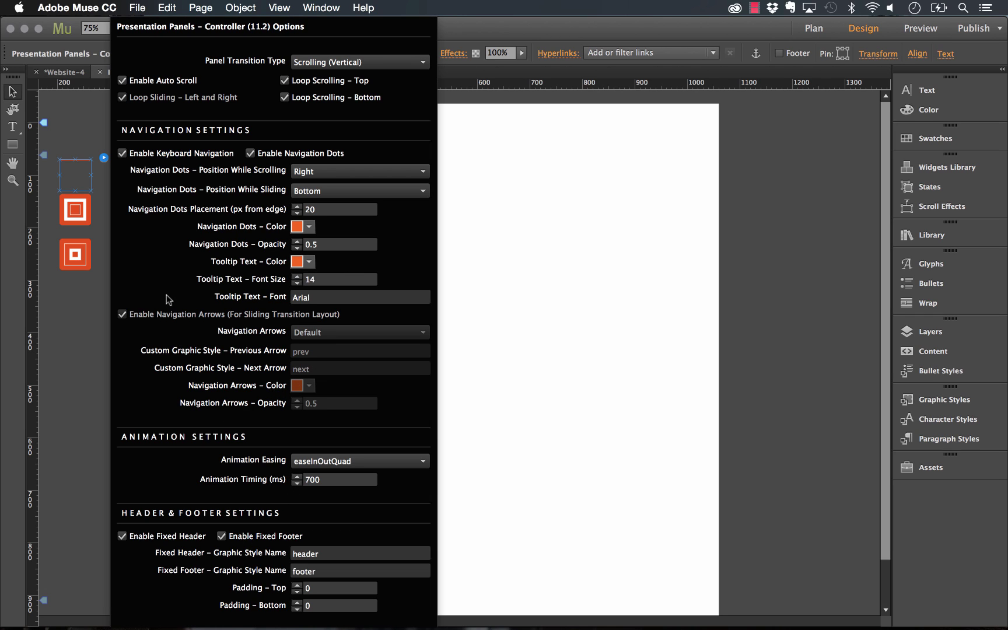
pyautogui.click(88, 363)
# Step: Examine the options of the Parent Panel and Child Panel widgets
pyautogui.click(75, 207)
pyautogui.click(105, 191)
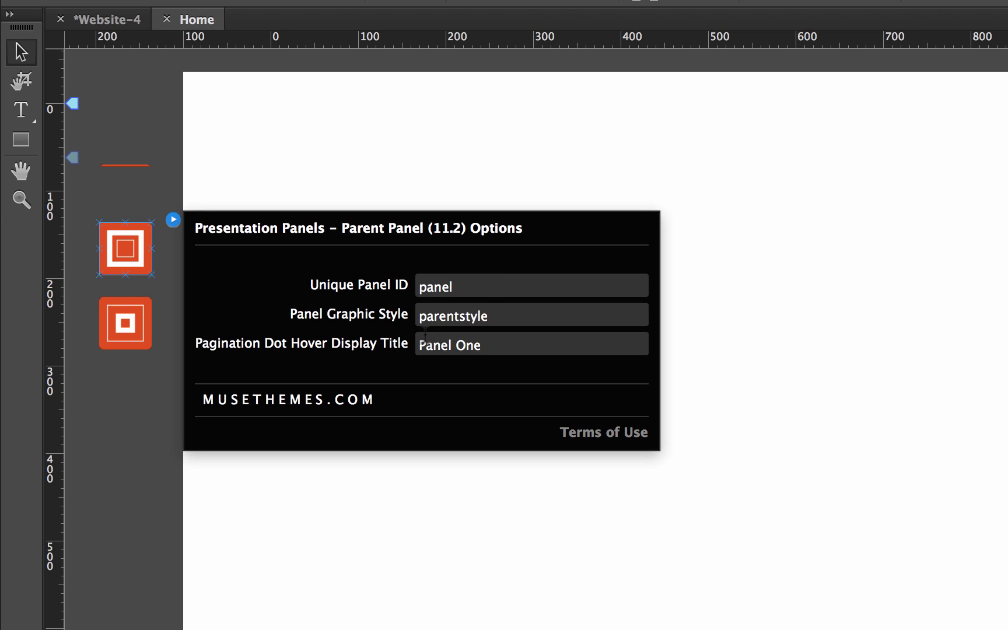
pyautogui.click(124, 383)
pyautogui.click(127, 329)
pyautogui.click(173, 294)
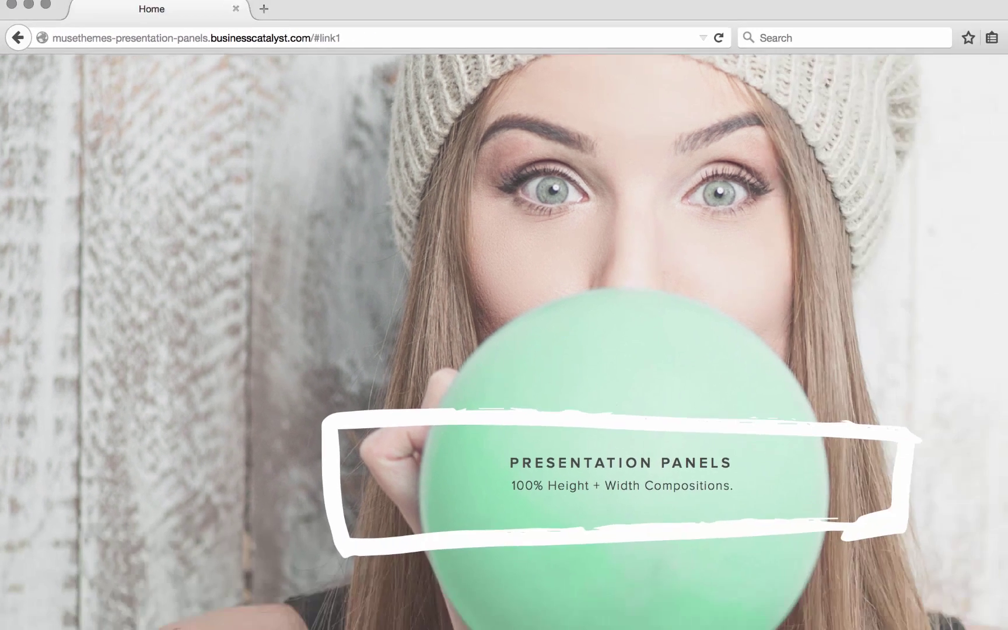
# Step: Examine in Firefox how the demo panels and their floating elements adapt as the browser window is narrowed and widened
pyautogui.moveTo(1003, 140)
pyautogui.mouseDown()
pyautogui.moveTo(816, 140)
pyautogui.moveTo(658, 155)
pyautogui.moveTo(1003, 151)
pyautogui.mouseUp()
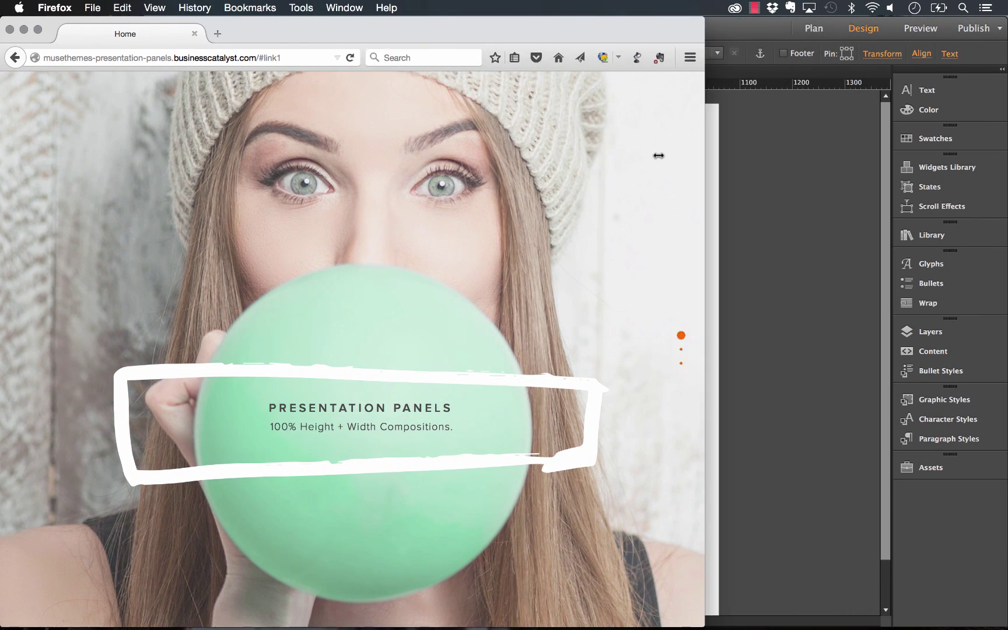
pyautogui.moveTo(907, 152); pyautogui.dragTo(1004, 153)
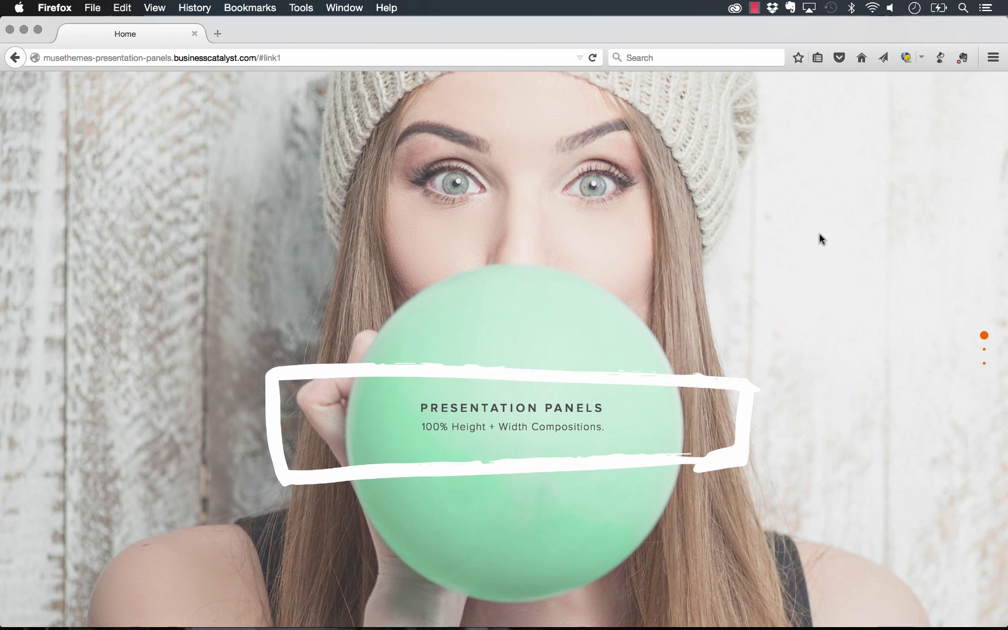
pyautogui.scroll(-2, 819, 233)
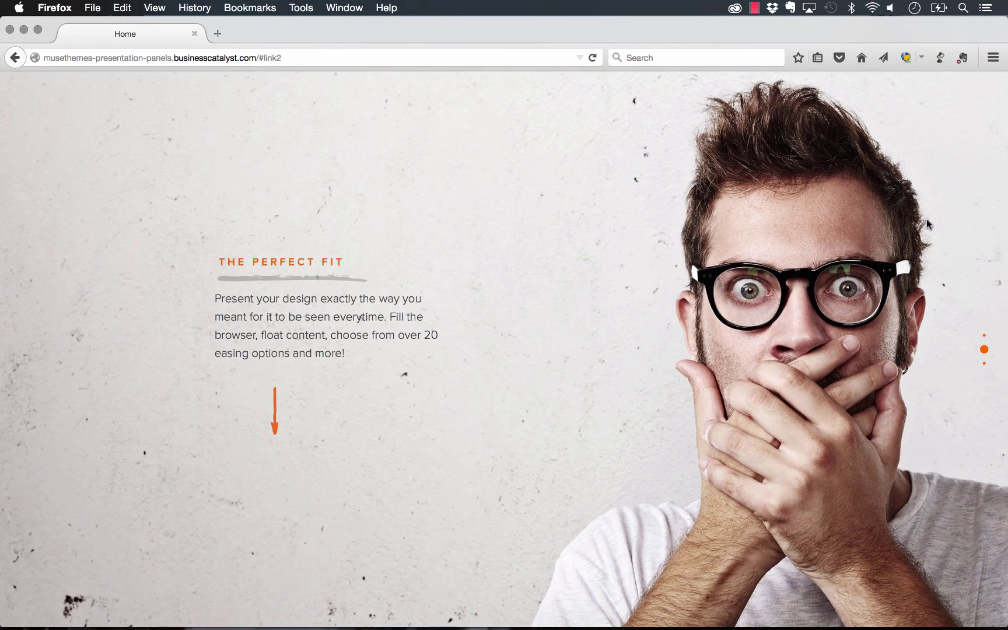
pyautogui.scroll(-2, 720, 231)
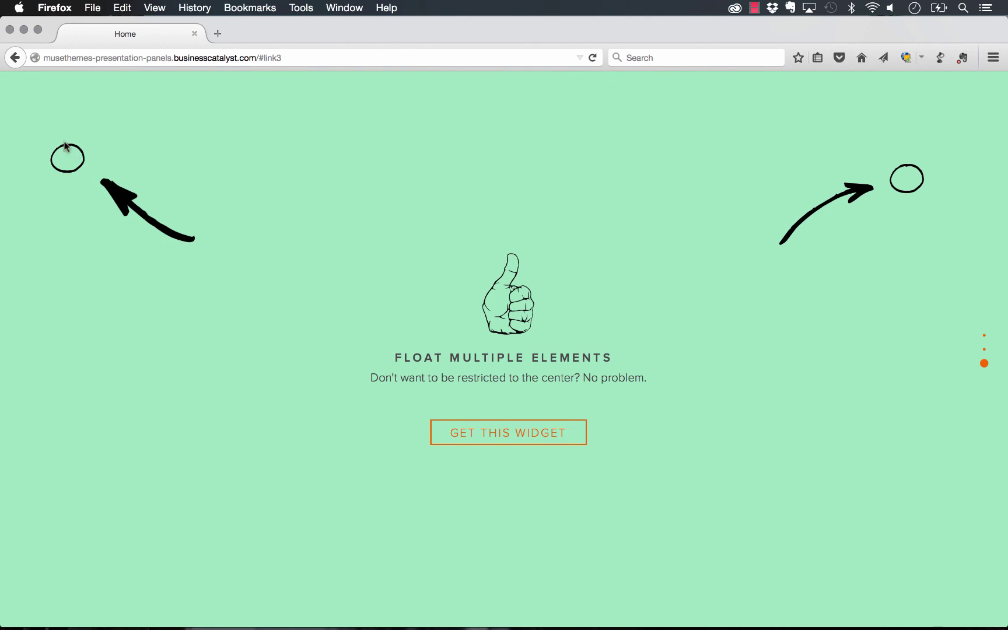
pyautogui.moveTo(1005, 153); pyautogui.dragTo(742, 175)
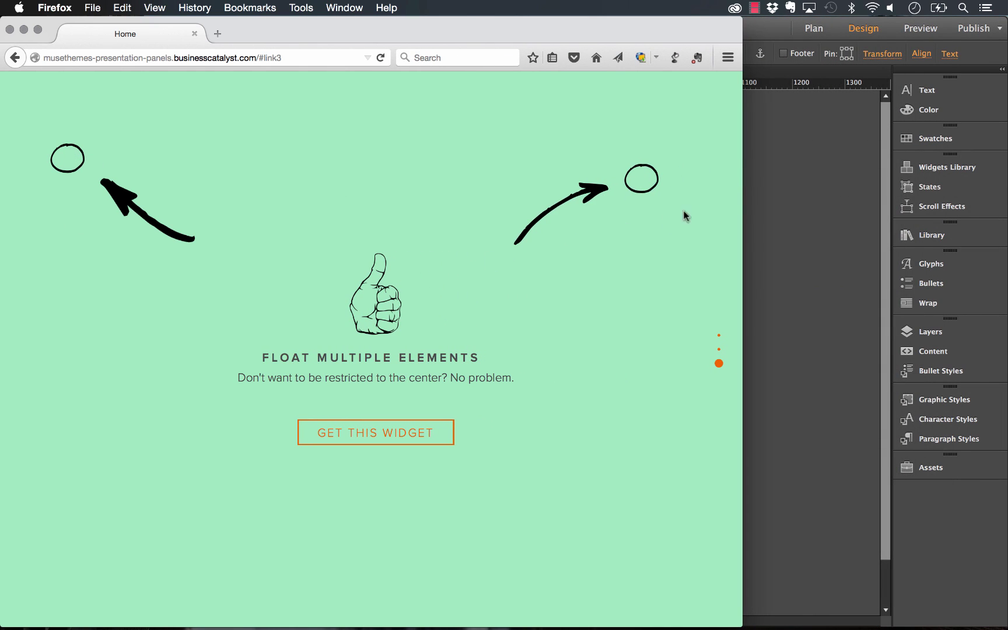
pyautogui.moveTo(741, 197); pyautogui.dragTo(1004, 218)
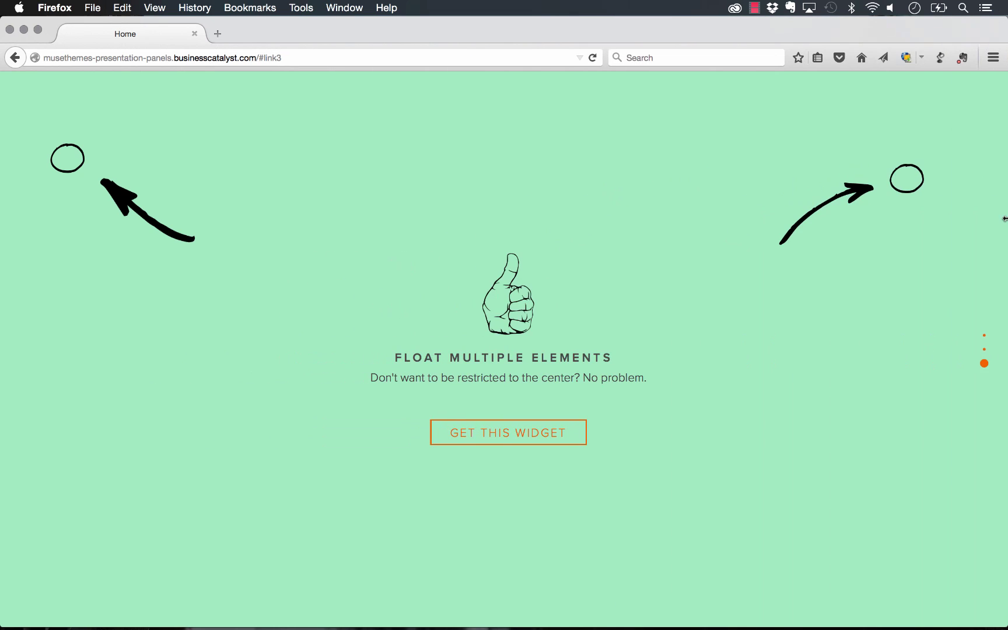
pyautogui.scroll(5, 667, 296)
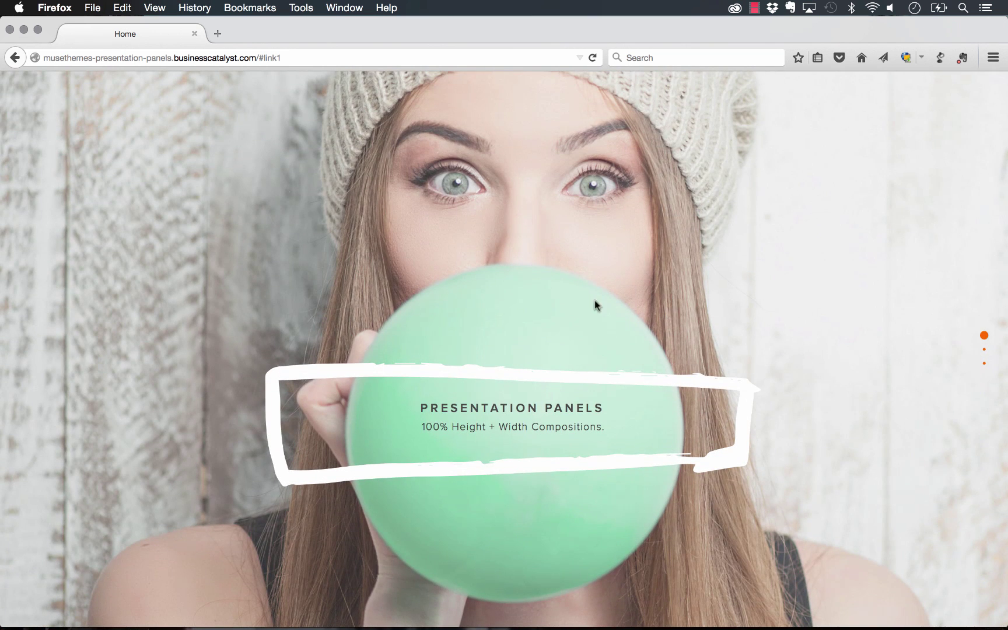
# Step: Switch back to Adobe Muse, add a State Button to the page and delete its icon and text label
pyautogui.click(379, 605)
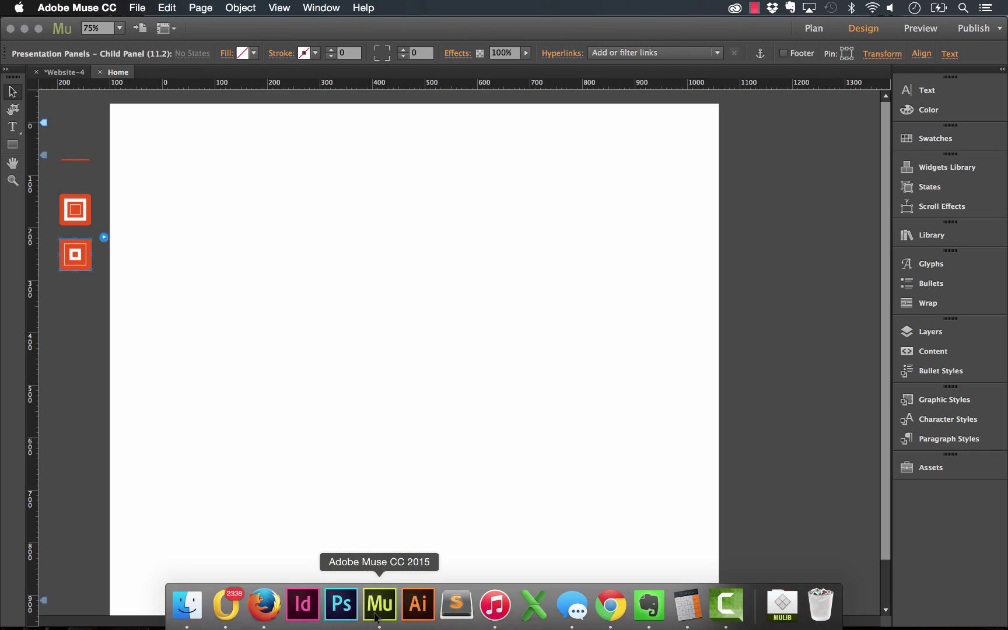
pyautogui.click(122, 286)
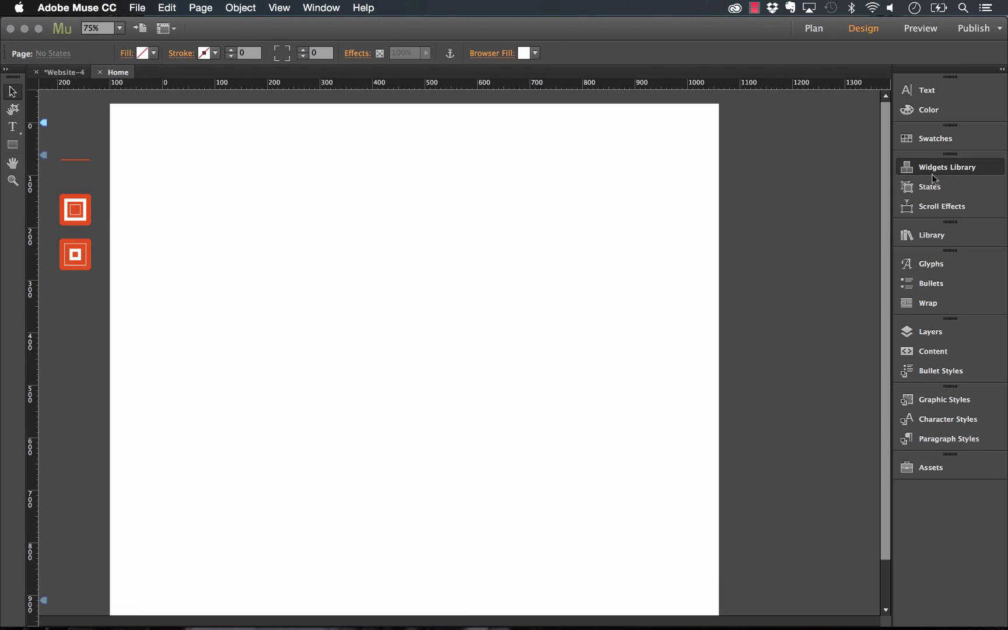
pyautogui.click(948, 167)
pyautogui.moveTo(759, 286); pyautogui.dragTo(370, 192)
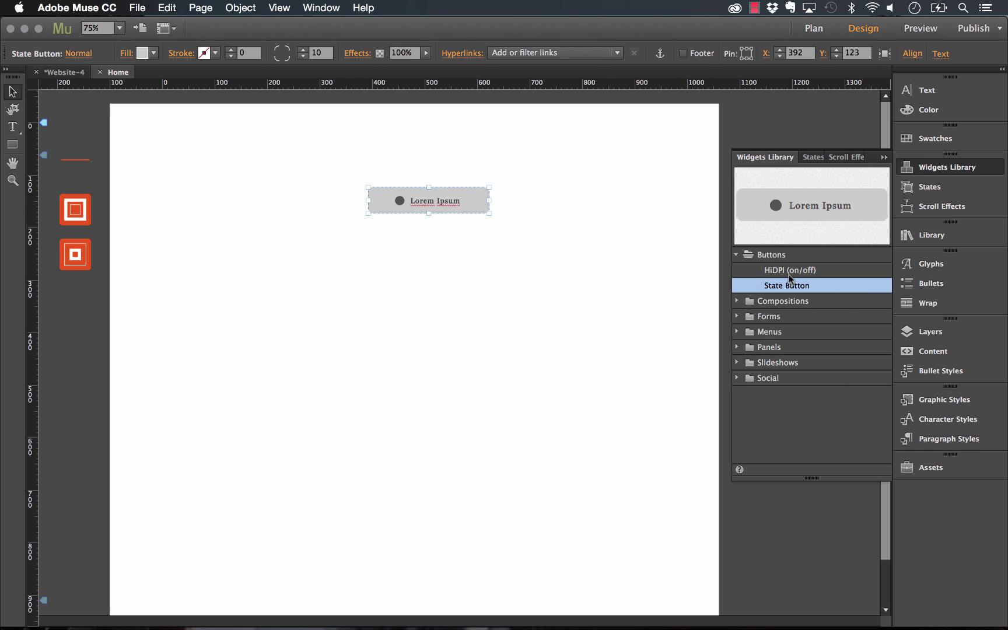
pyautogui.click(884, 157)
pyautogui.click(450, 203)
pyautogui.press('Delete')
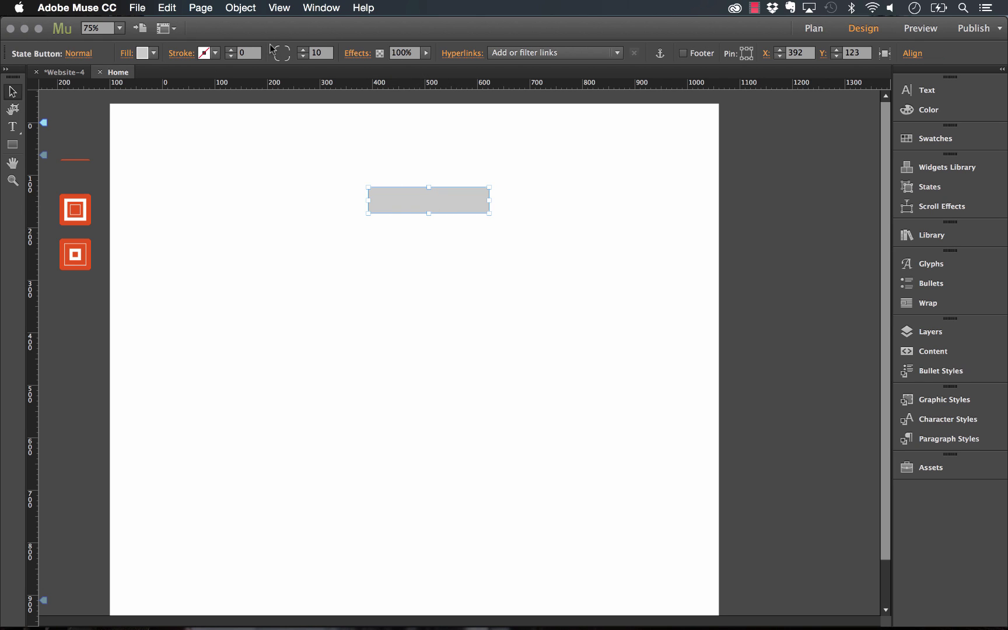
# Step: Set the State Button's corner radius to 0 and reset its Rollover and Mouse Down states to match Normal
pyautogui.click(283, 50)
pyautogui.click(79, 53)
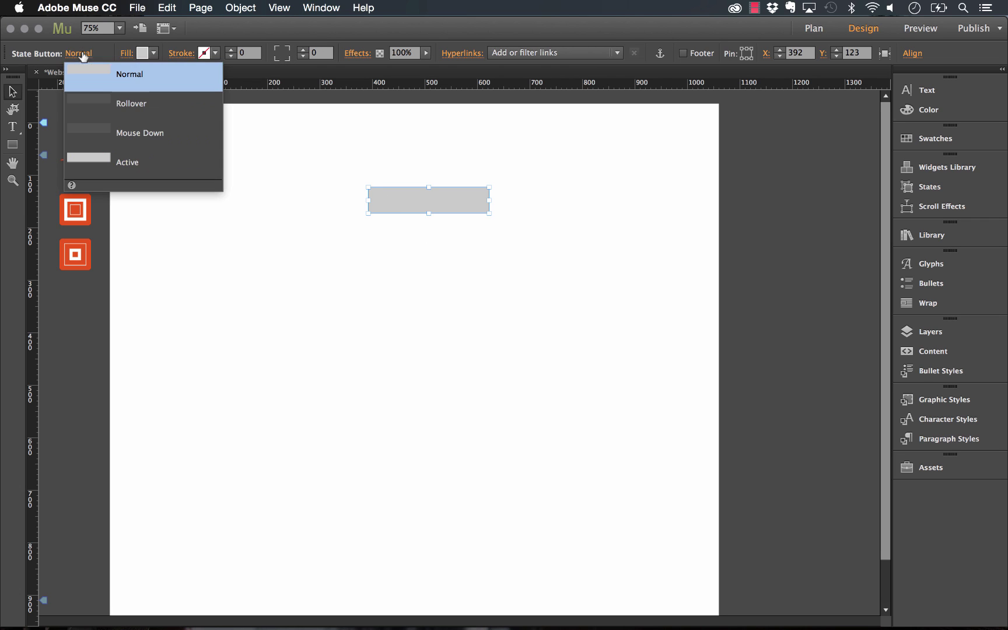
pyautogui.click(148, 111)
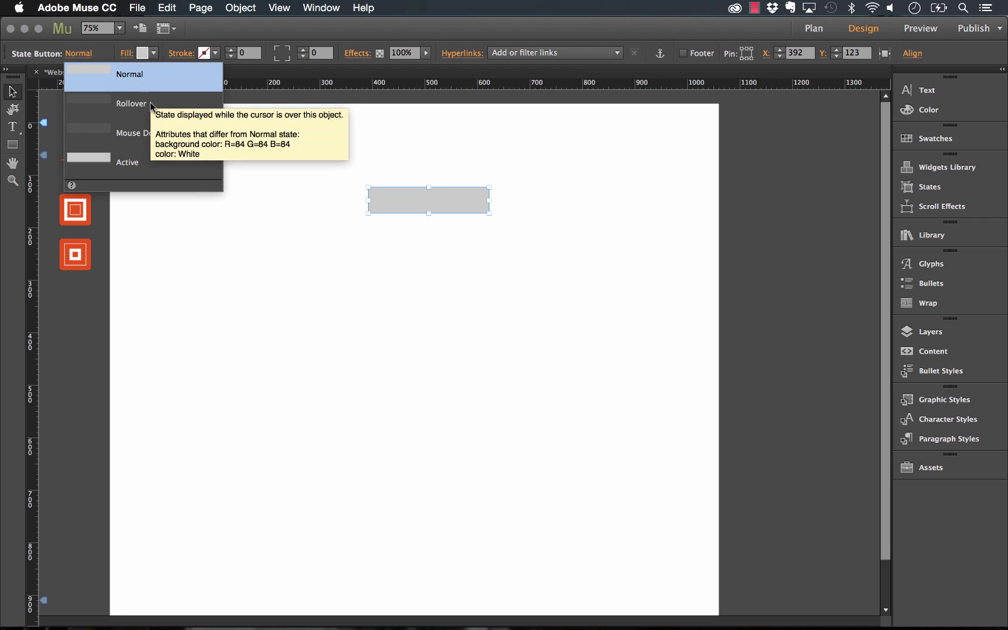
pyautogui.click(205, 186)
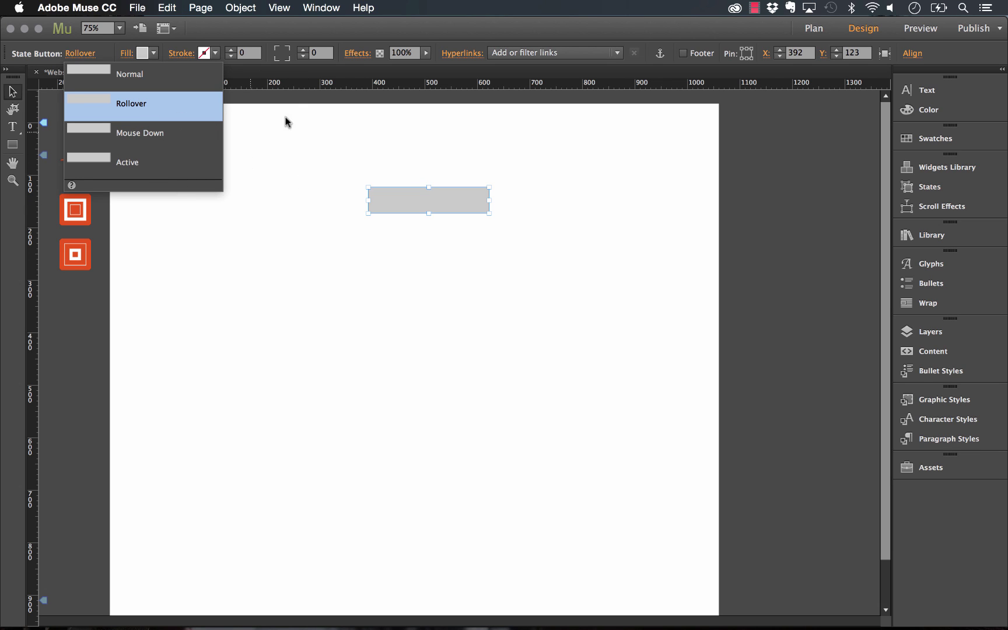
# Step: Move the State Button to the page's top edge at Y -36 and stretch it to full width, about 568 px high
pyautogui.moveTo(411, 200); pyautogui.dragTo(166, 139)
pyautogui.moveTo(232, 142); pyautogui.dragTo(717, 415)
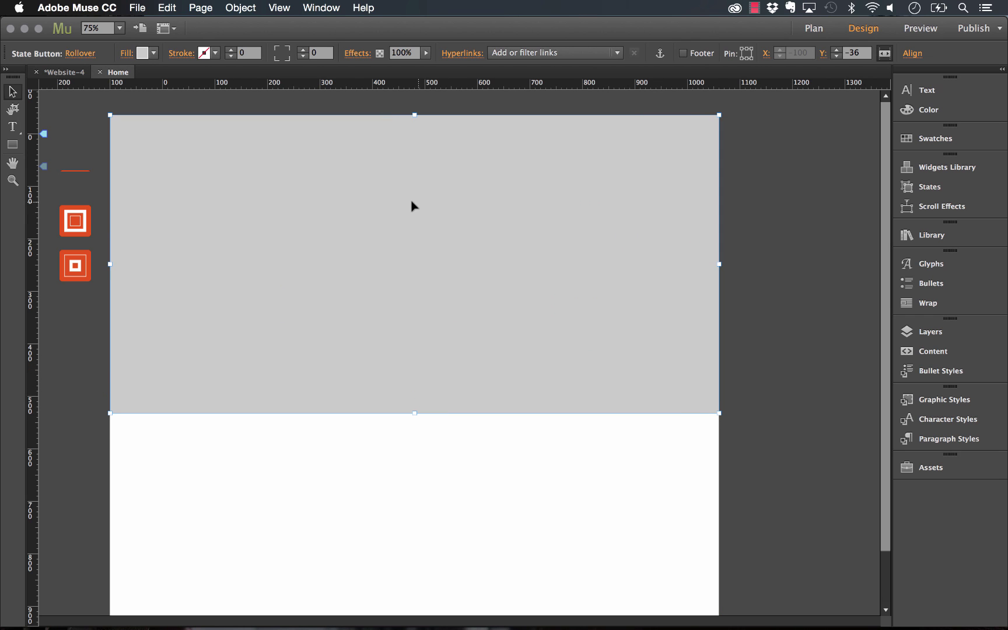
# Step: Duplicate the full-width button directly below the original at Y 532 and fill the copy black
pyautogui.scroll(-1, 408, 187)
pyautogui.moveTo(440, 160); pyautogui.dragTo(454, 476)
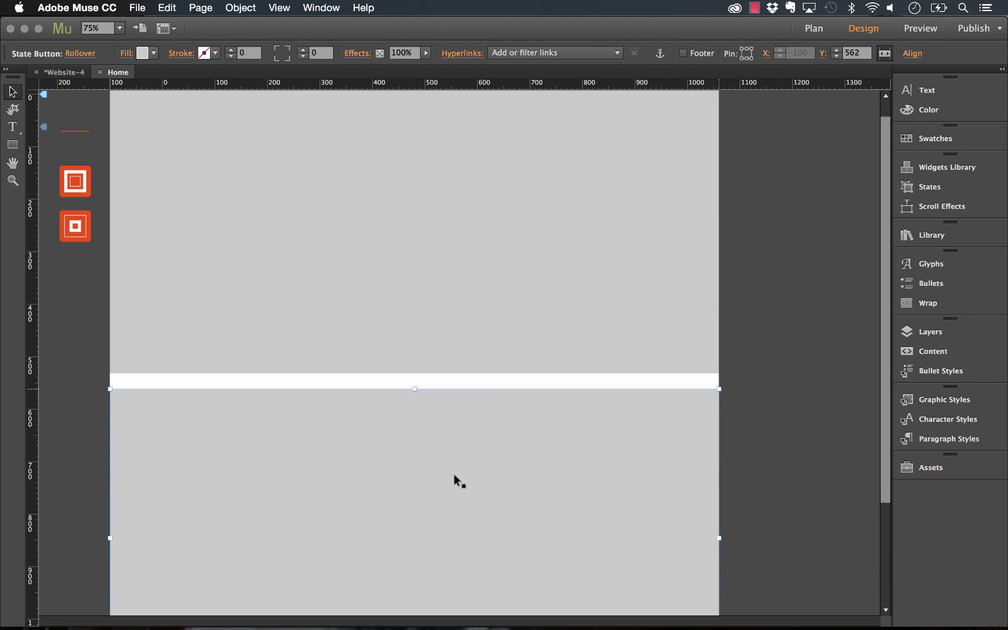
pyautogui.click(456, 382)
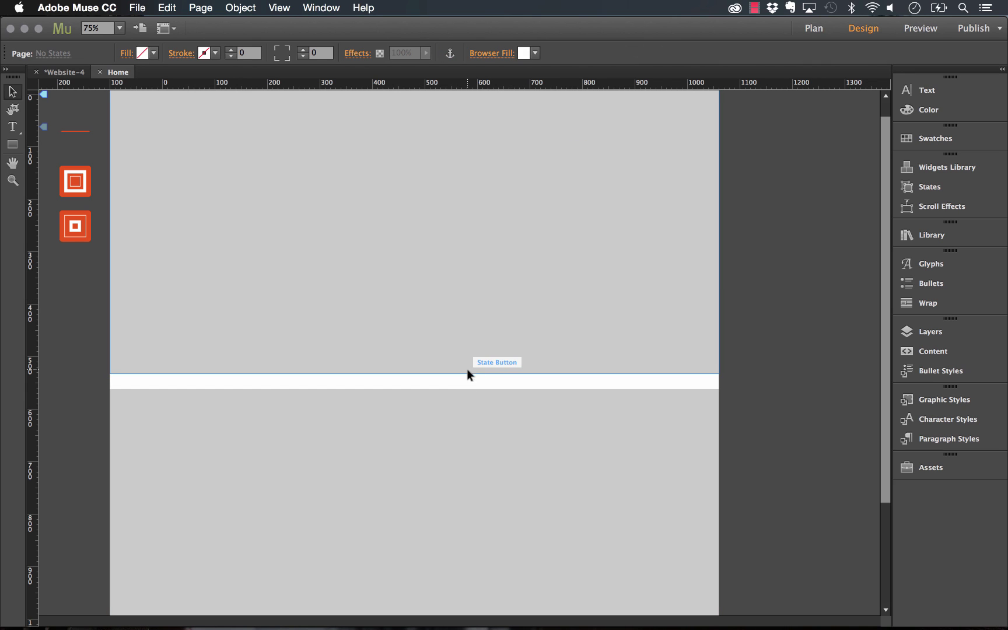
pyautogui.click(459, 410)
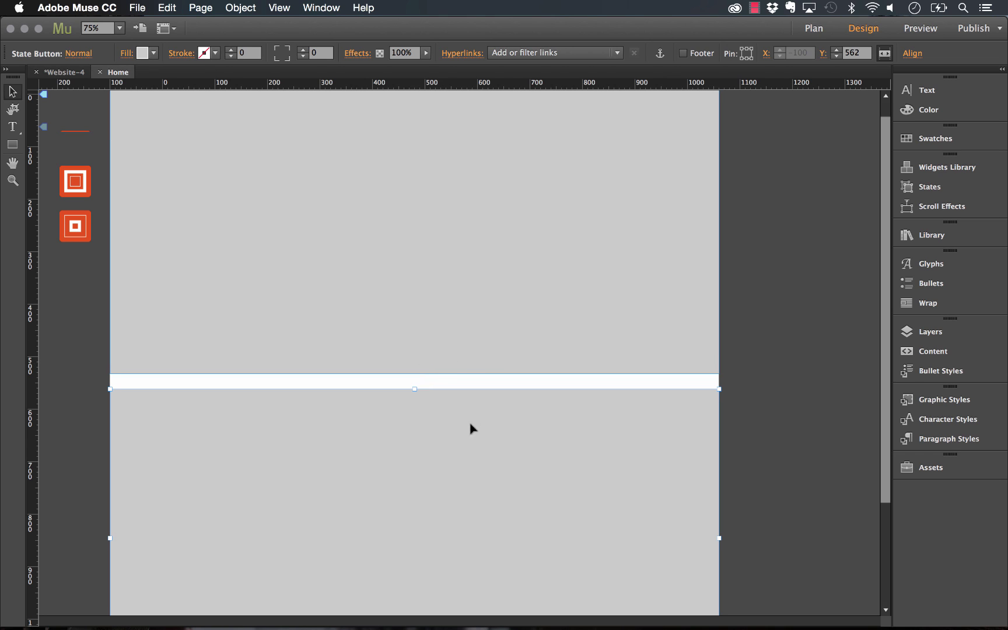
pyautogui.moveTo(442, 396); pyautogui.dragTo(432, 392)
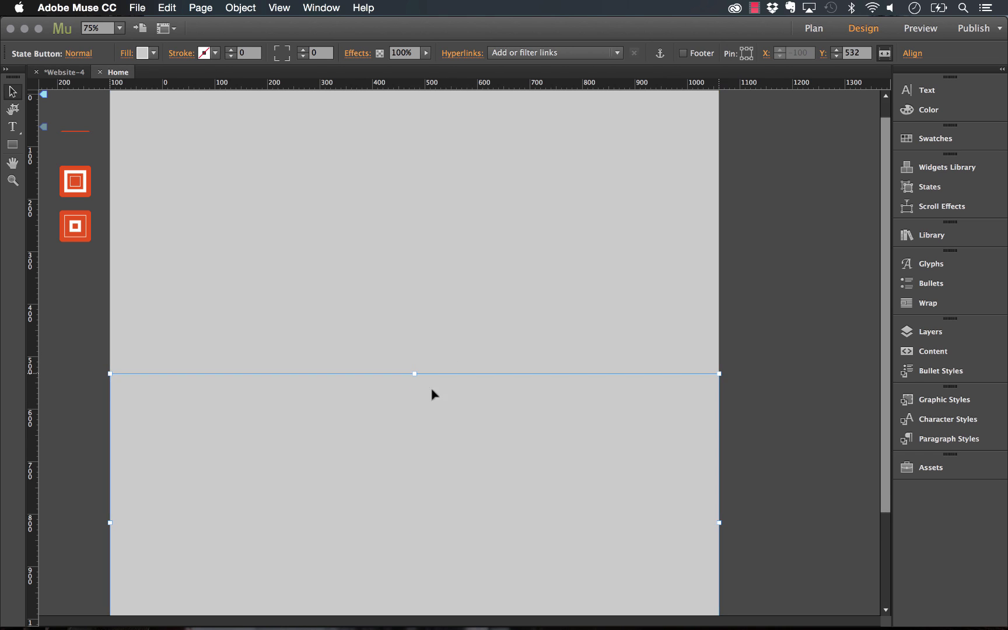
pyautogui.click(154, 53)
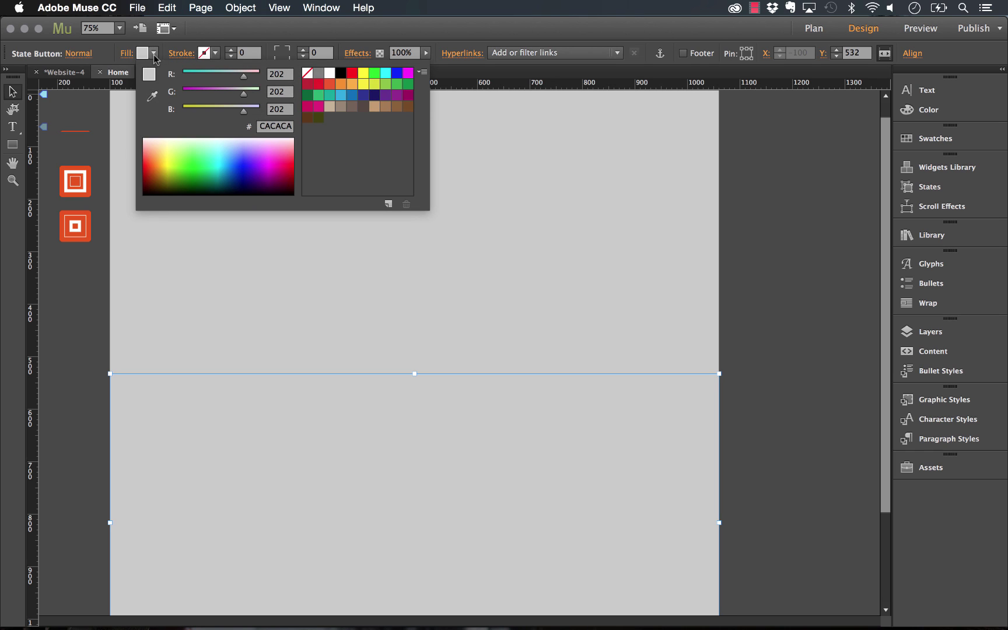
pyautogui.click(340, 73)
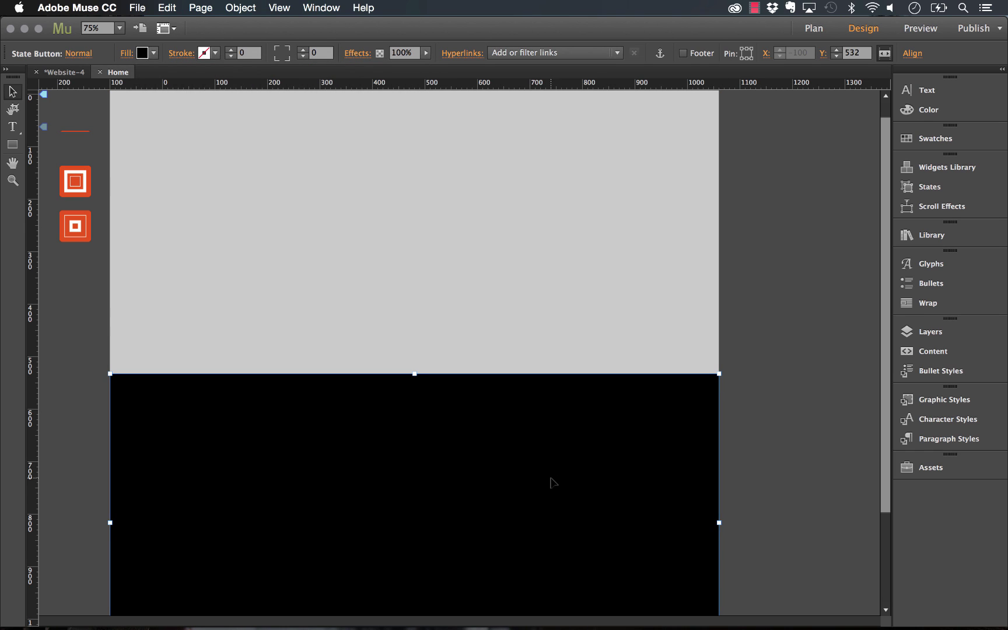
# Step: Create a graphic style from the grey full-width State Button and name it panel1
pyautogui.scroll(-3, 451, 442)
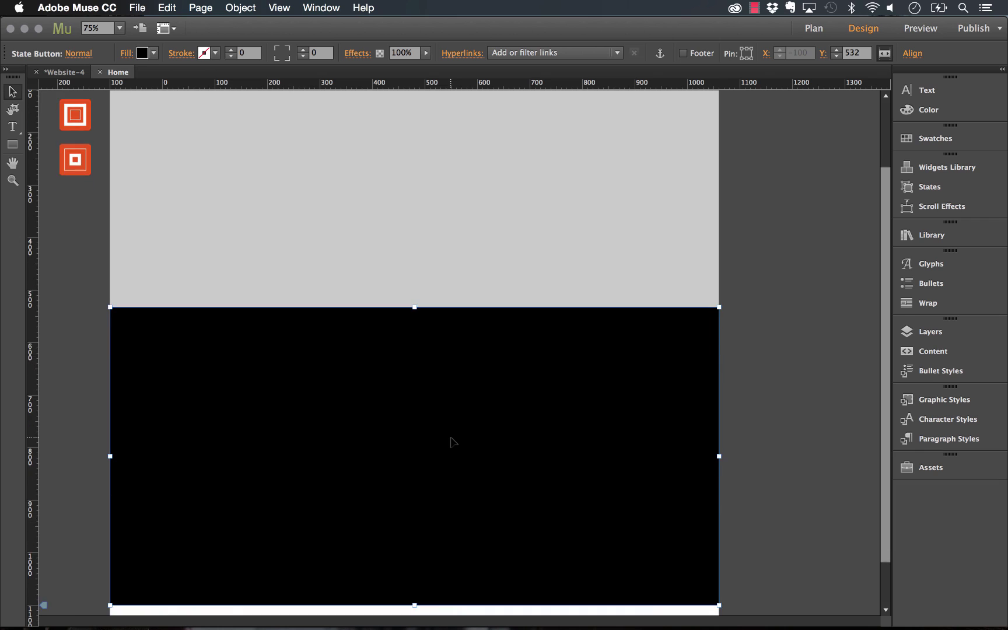
pyautogui.scroll(4, 450, 441)
pyautogui.click(449, 306)
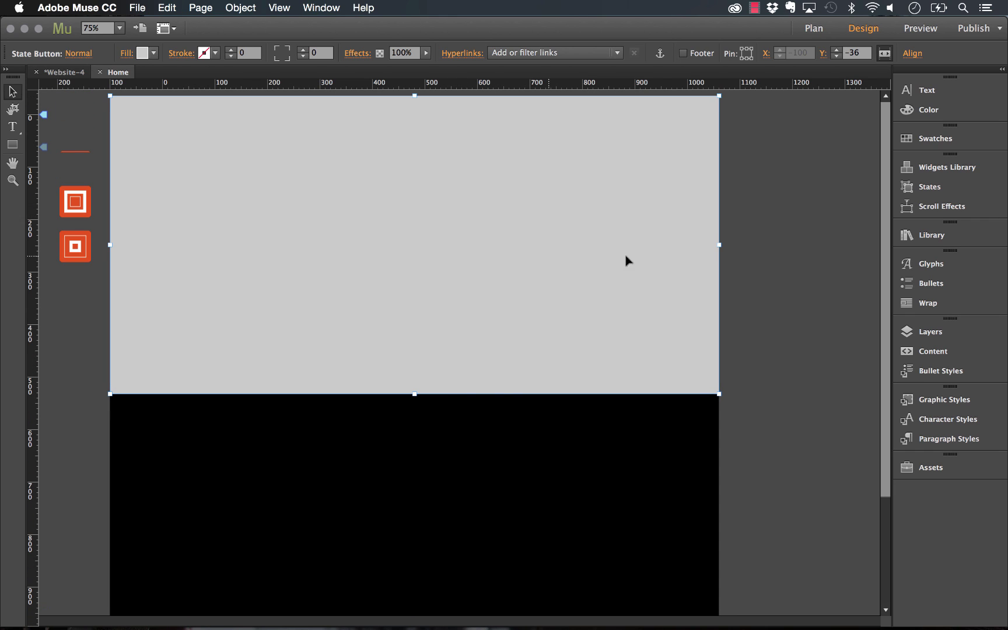
pyautogui.click(971, 401)
pyautogui.click(864, 609)
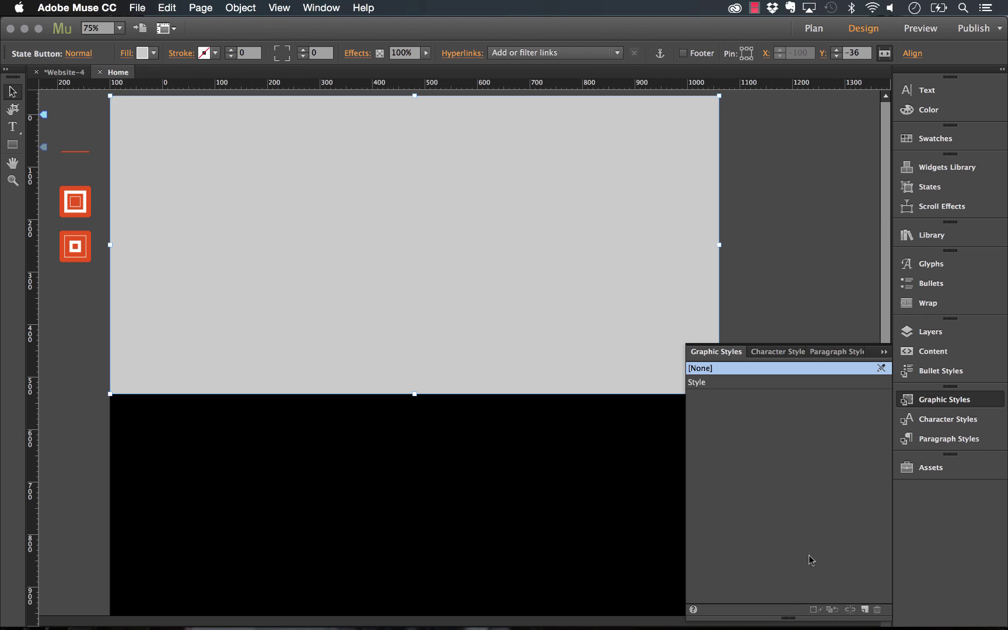
pyautogui.doubleClick(707, 385)
pyautogui.write('panel1')
pyautogui.click(630, 376)
pyautogui.click(883, 352)
# Step: Create a graphic style from the black full-width State Button and name it panel2
pyautogui.click(718, 432)
pyautogui.scroll(-5, 747, 425)
pyautogui.click(943, 399)
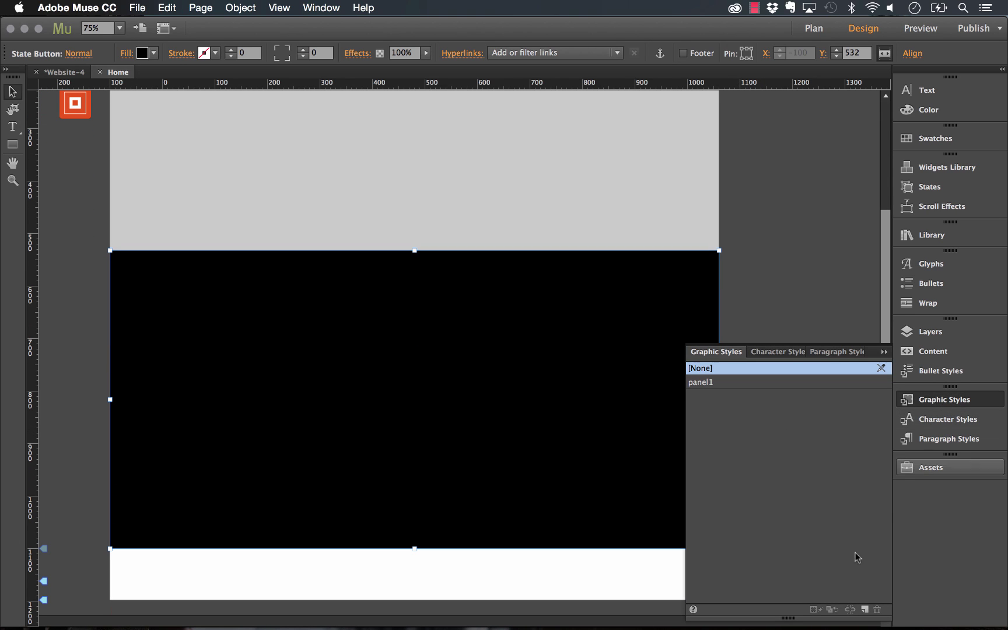
pyautogui.click(864, 609)
pyautogui.doubleClick(702, 396)
pyautogui.write('anel2')
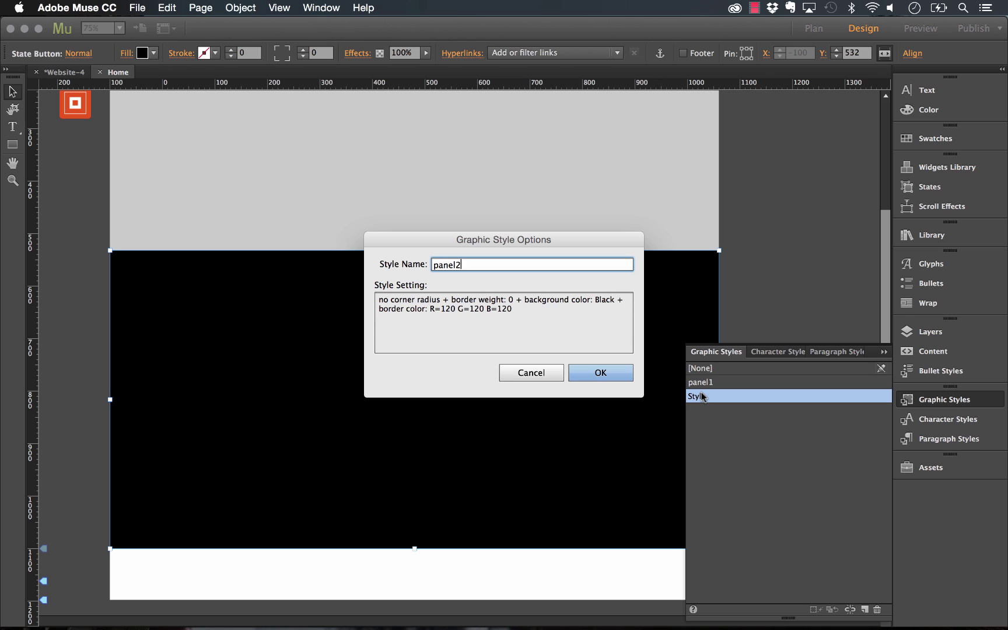
pyautogui.click(601, 374)
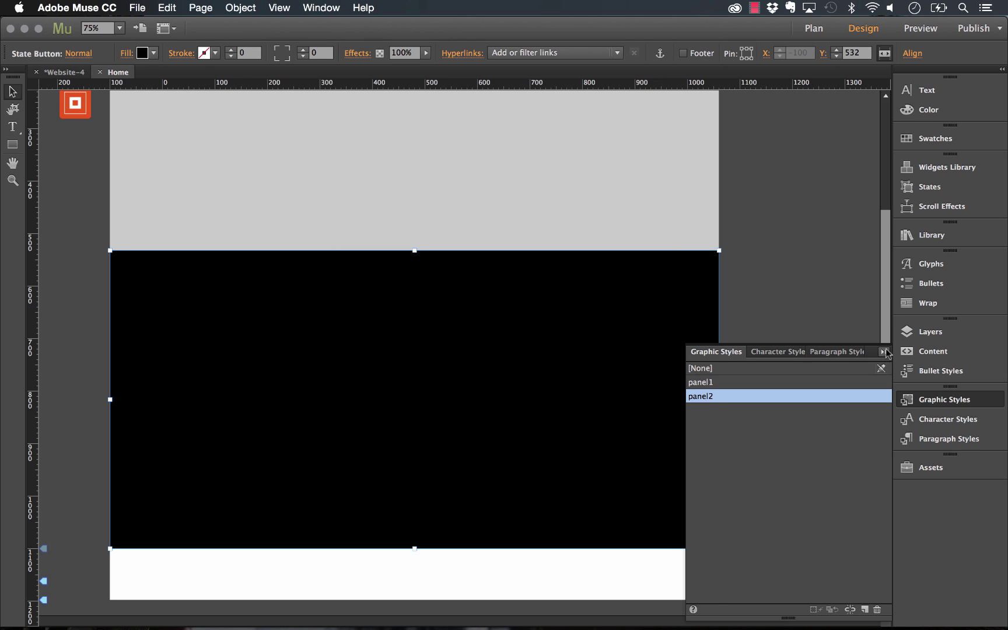
pyautogui.click(886, 352)
# Step: Move the Presentation Panels Controller widget up to 25 px above the Parent Panel widget and open its options
pyautogui.scroll(5, 777, 318)
pyautogui.click(597, 317)
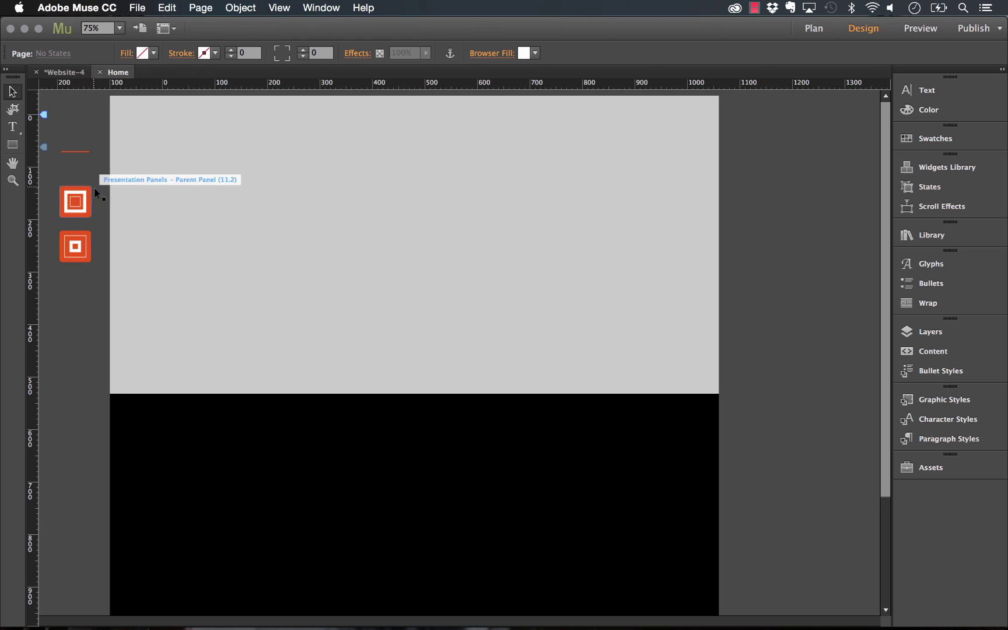
pyautogui.click(78, 151)
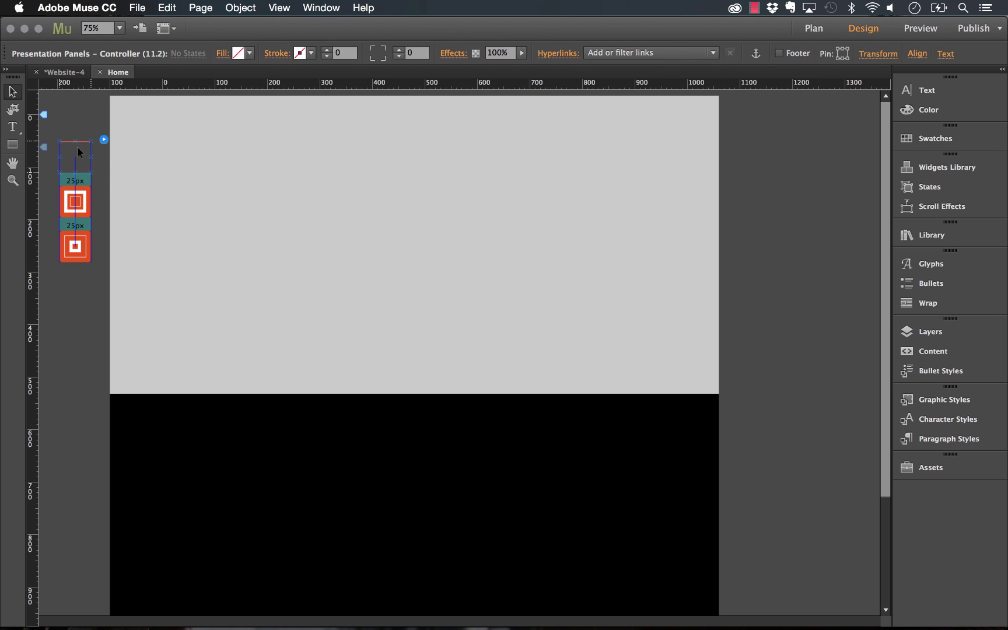
pyautogui.moveTo(76, 149); pyautogui.dragTo(137, 126)
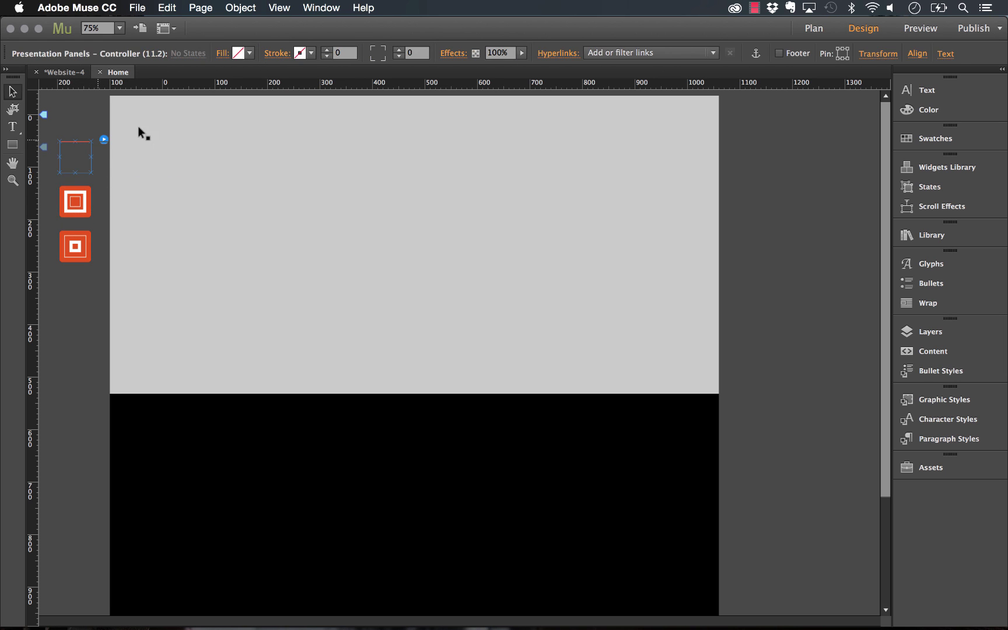
pyautogui.click(103, 141)
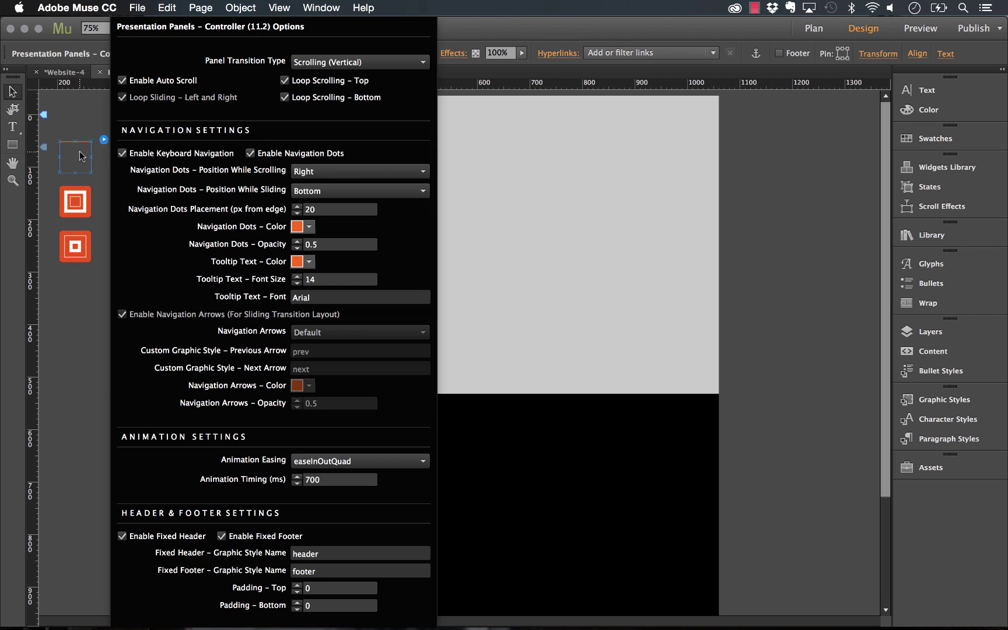
# Step: Set the Parent Panel widget's unique panel ID and panel graphic style both to panel1
pyautogui.click(75, 201)
pyautogui.click(74, 201)
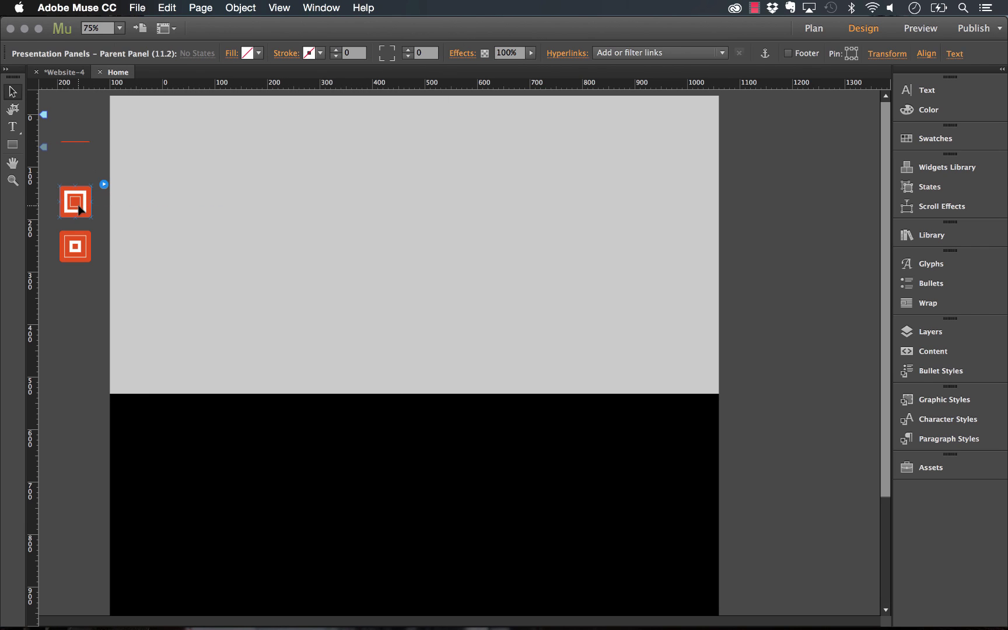
pyautogui.click(103, 184)
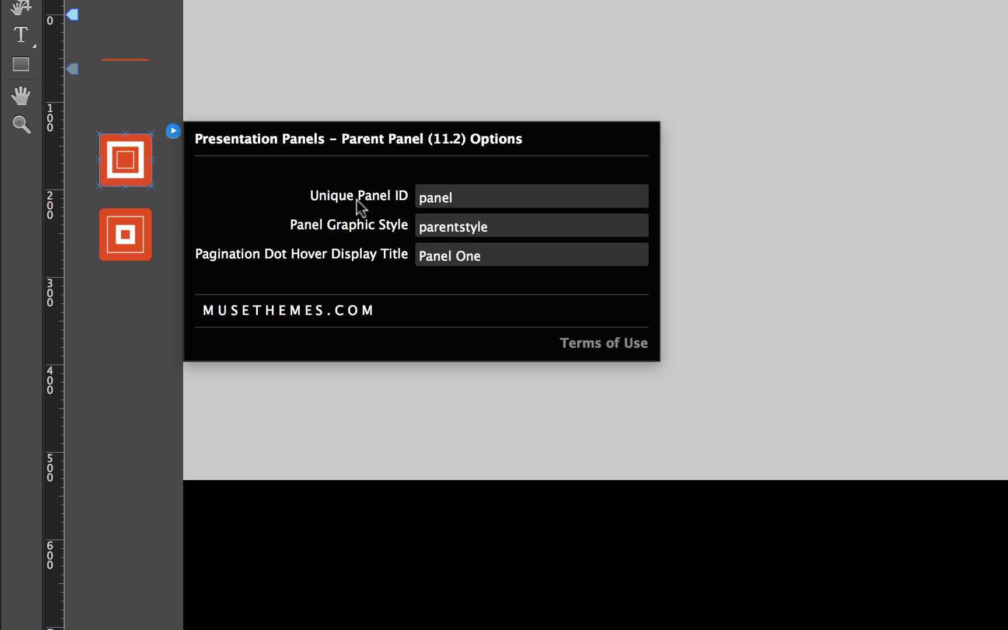
pyautogui.click(481, 192)
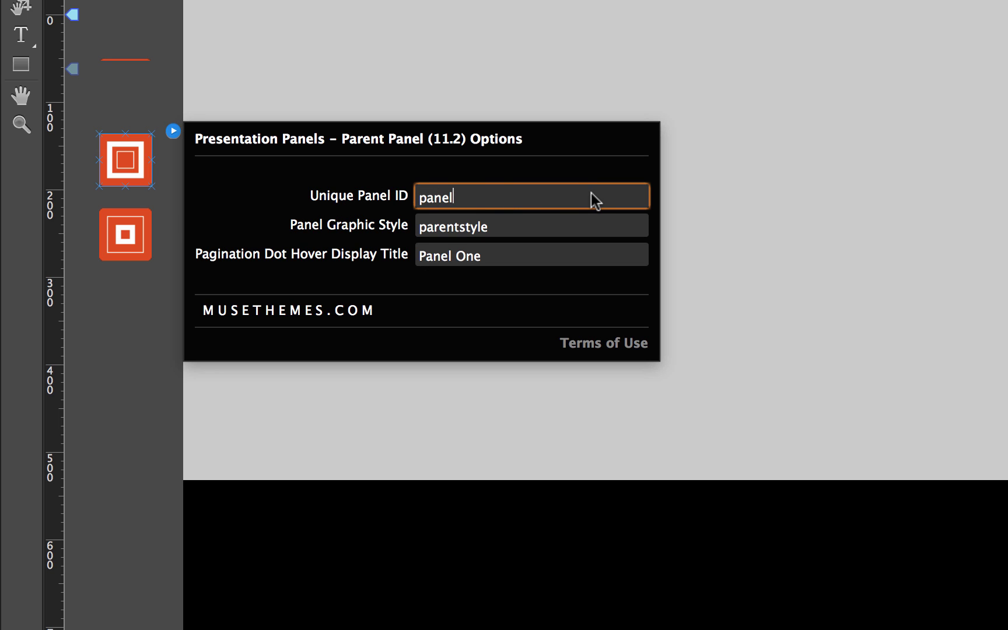
pyautogui.write('1')
pyautogui.press('Tab')
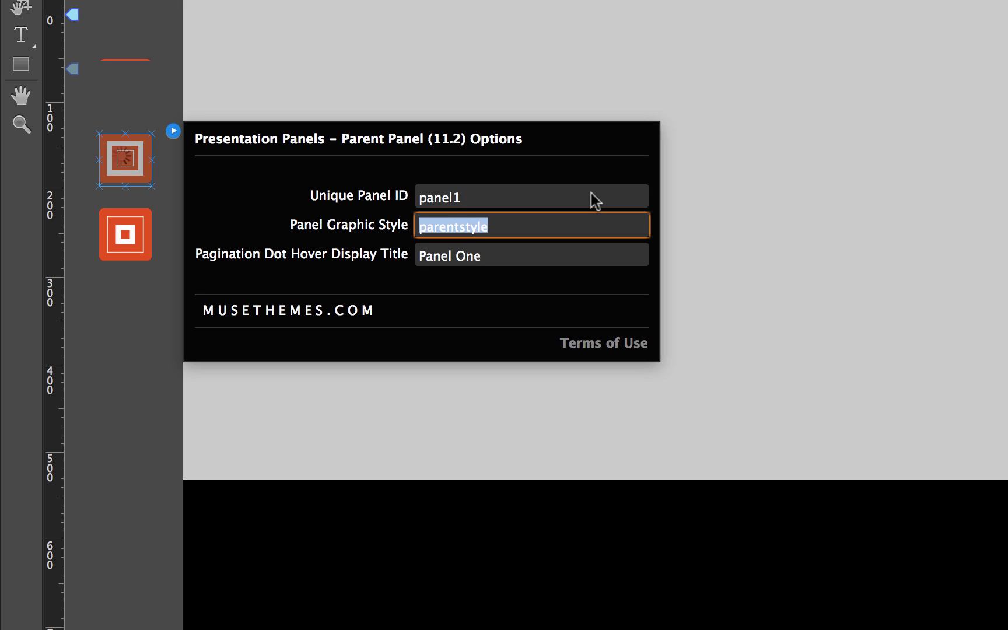
pyautogui.write('panel1')
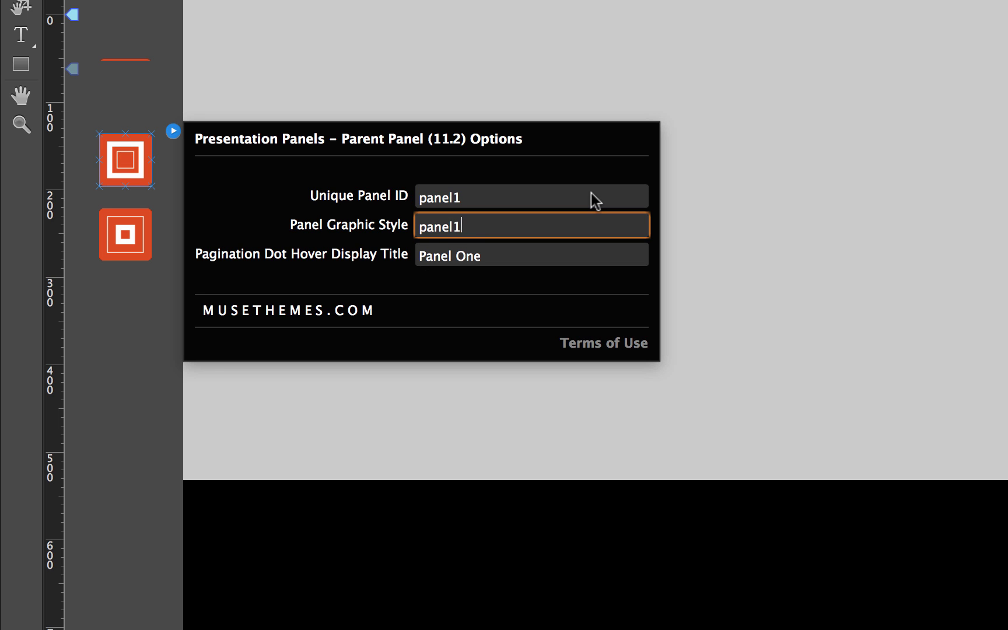
pyautogui.press('Tab')
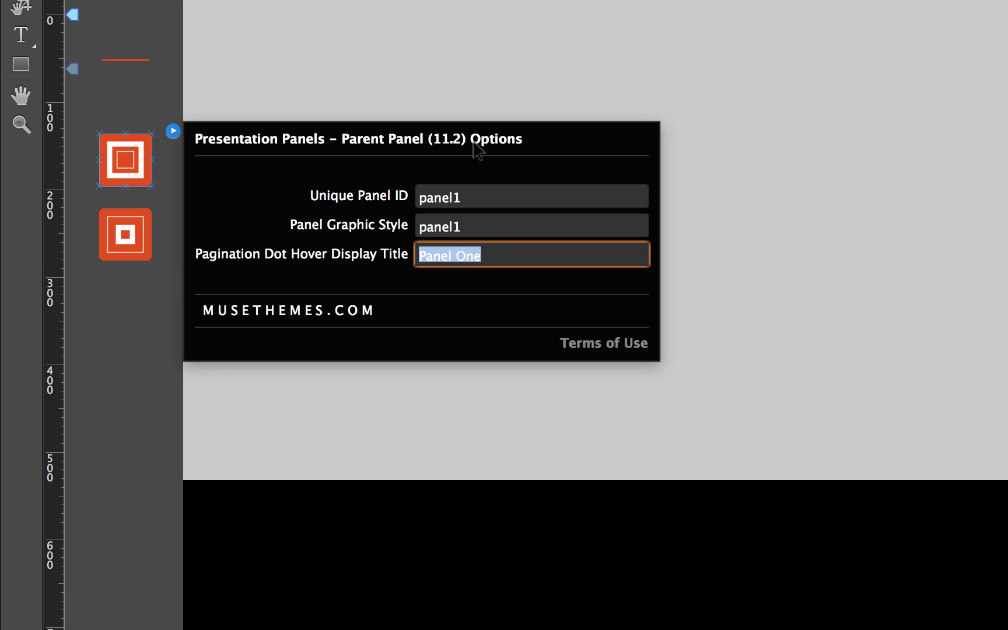
pyautogui.click(123, 306)
# Step: Move the Child Panel widget down and duplicate the Parent Panel widget directly below the original
pyautogui.moveTo(122, 234); pyautogui.dragTo(121, 340)
pyautogui.moveTo(121, 162); pyautogui.dragTo(138, 227)
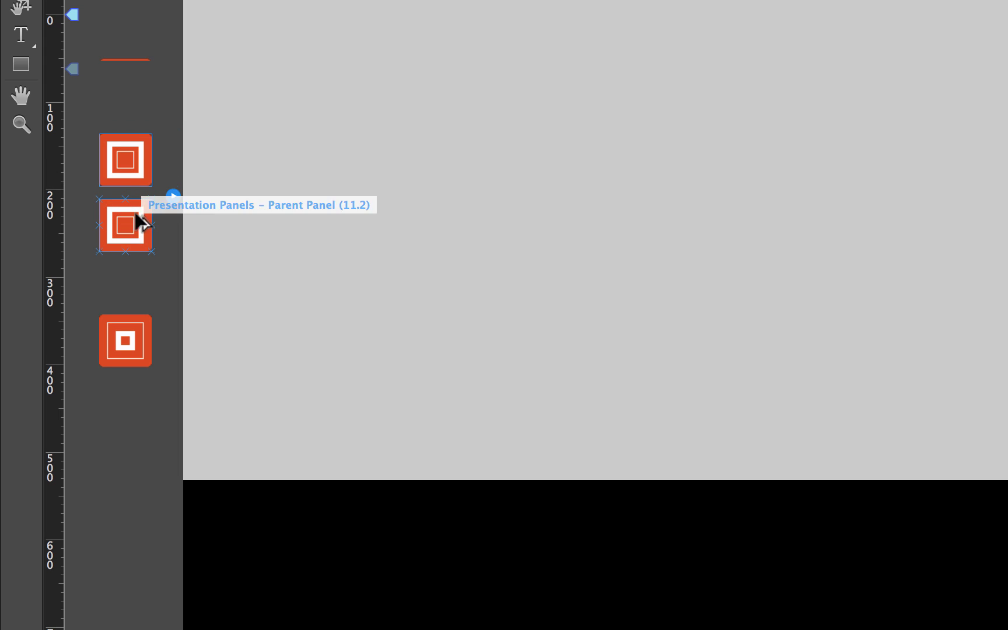
# Step: Set the duplicated Parent Panel's ID and graphic style to panel2 and its pagination dot hover title to Panel Two
pyautogui.click(172, 197)
pyautogui.click(483, 263)
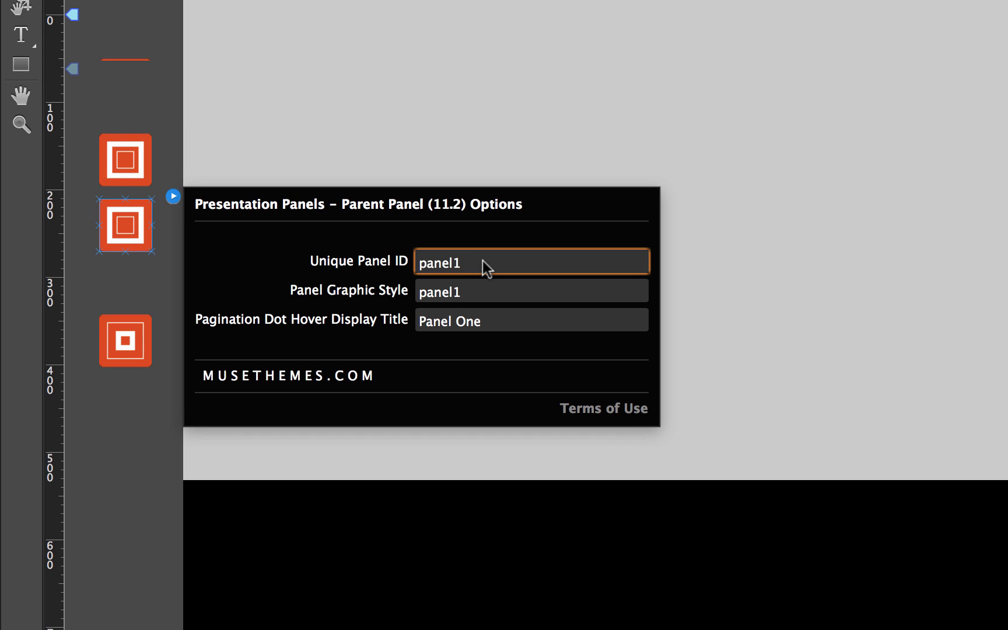
pyautogui.press('Tab')
pyautogui.write('panel2')
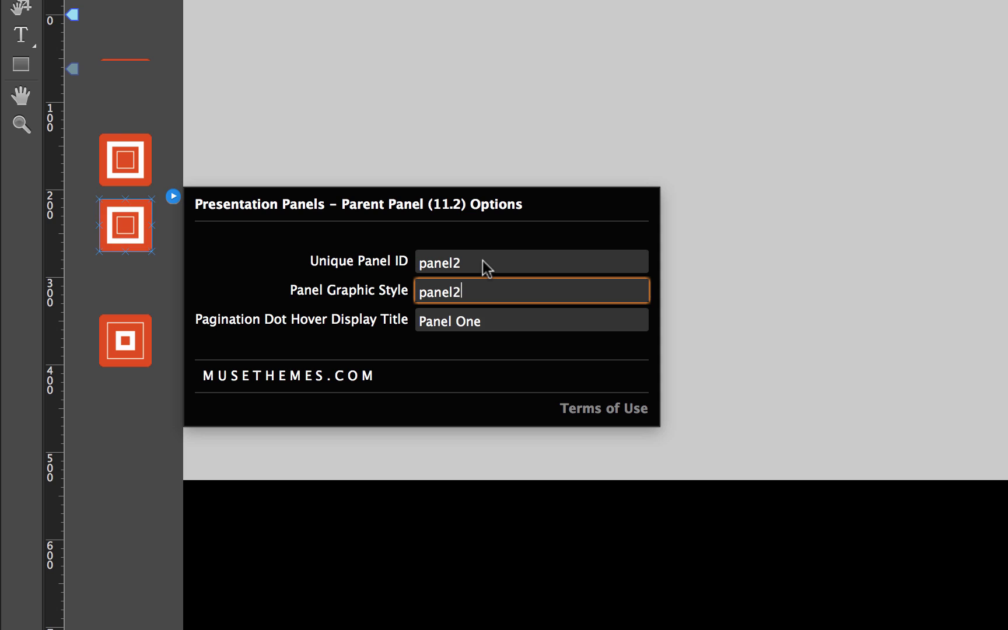
pyautogui.press('Tab')
pyautogui.click(537, 324)
pyautogui.hotkey('shift', 'alt', 'Left')
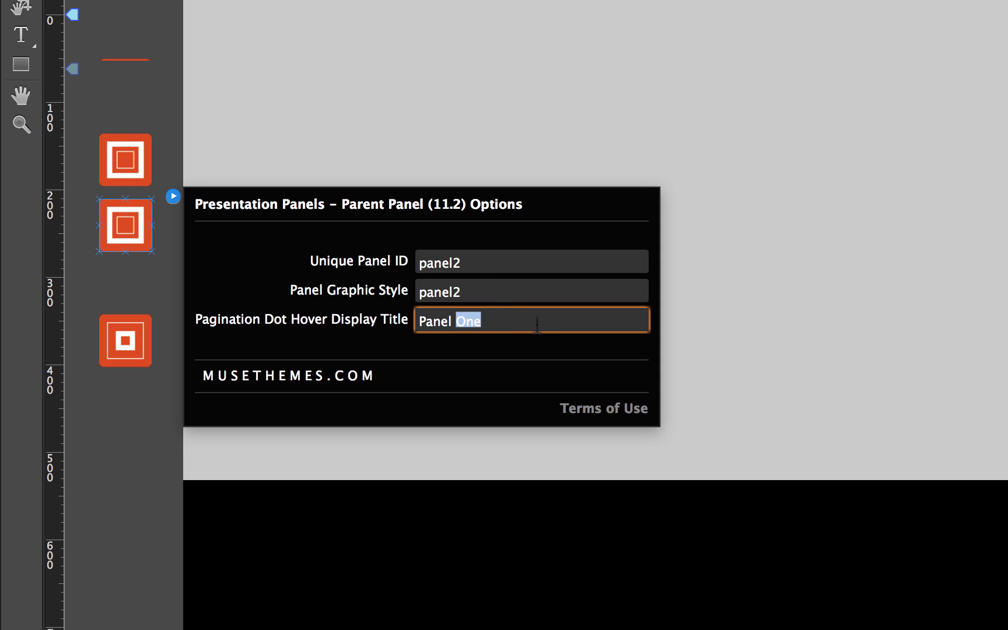
pyautogui.write('Two')
pyautogui.press('Return')
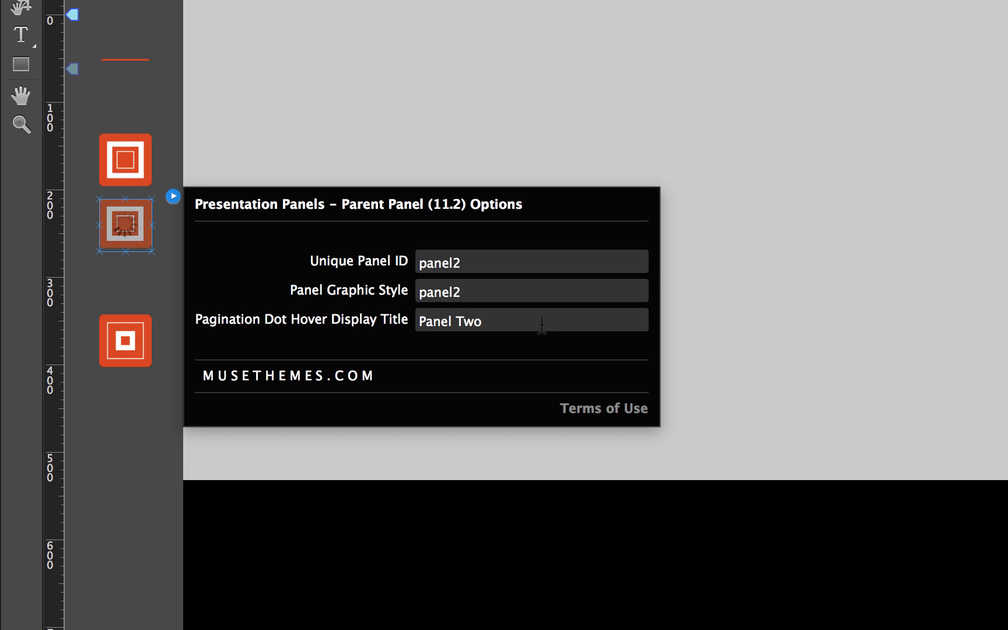
pyautogui.click(139, 289)
# Step: Move the Child Panel widget further down, away from the two Parent Panel widgets, and deselect it
pyautogui.moveTo(134, 348); pyautogui.dragTo(128, 477)
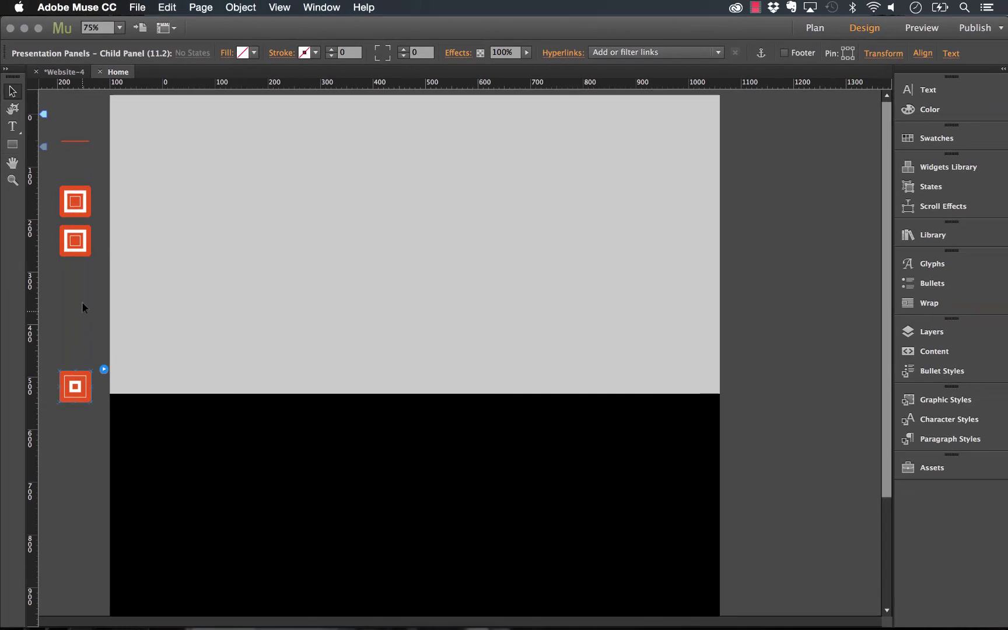
pyautogui.click(112, 316)
pyautogui.click(117, 352)
pyautogui.click(84, 324)
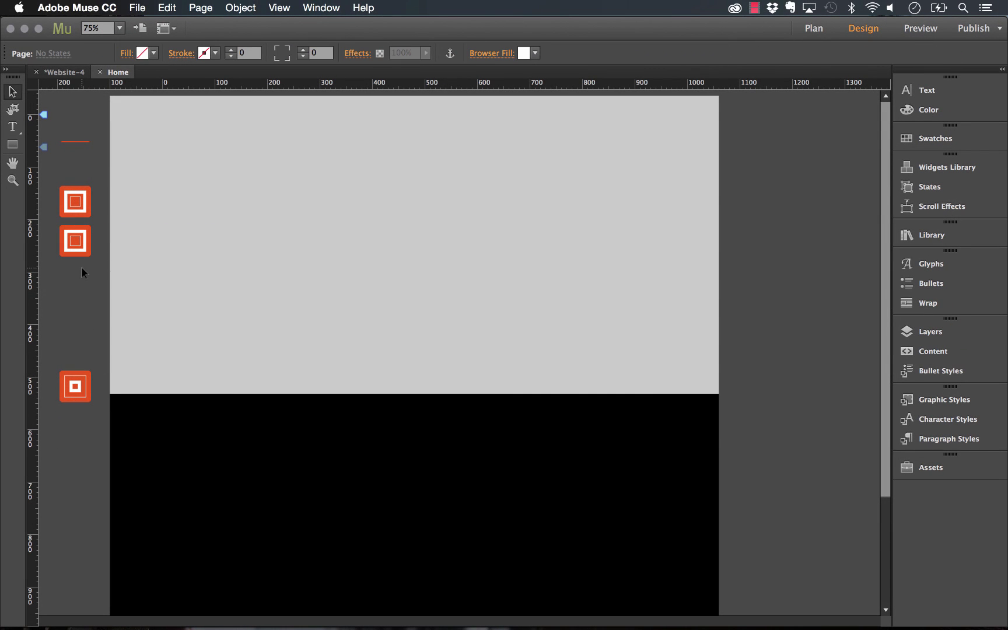
# Step: Choose Scrolling (Vertical) as the panel transition type in the Controller widget's options
pyautogui.click(75, 147)
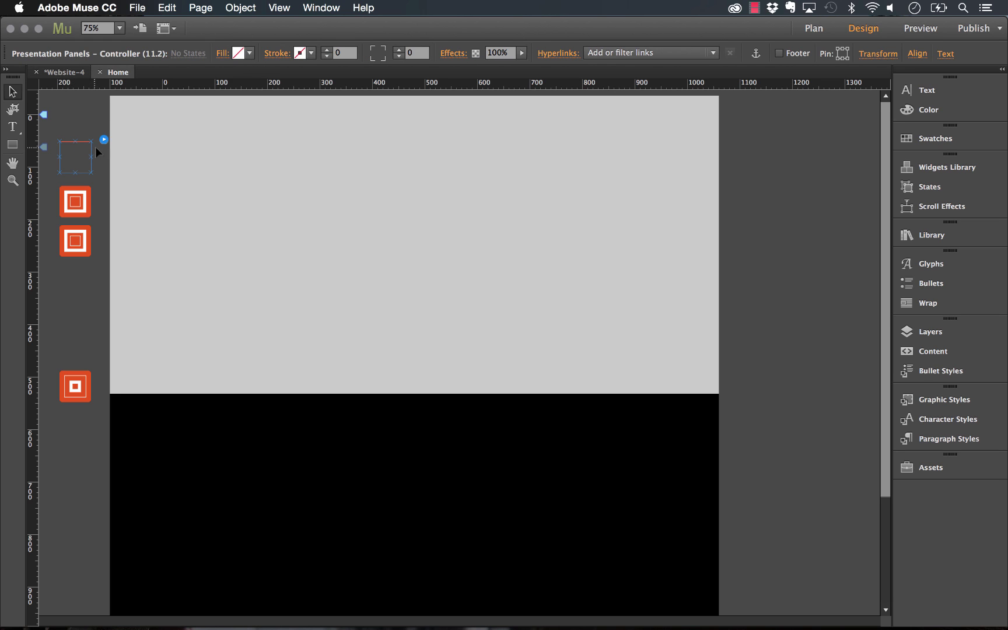
pyautogui.click(104, 141)
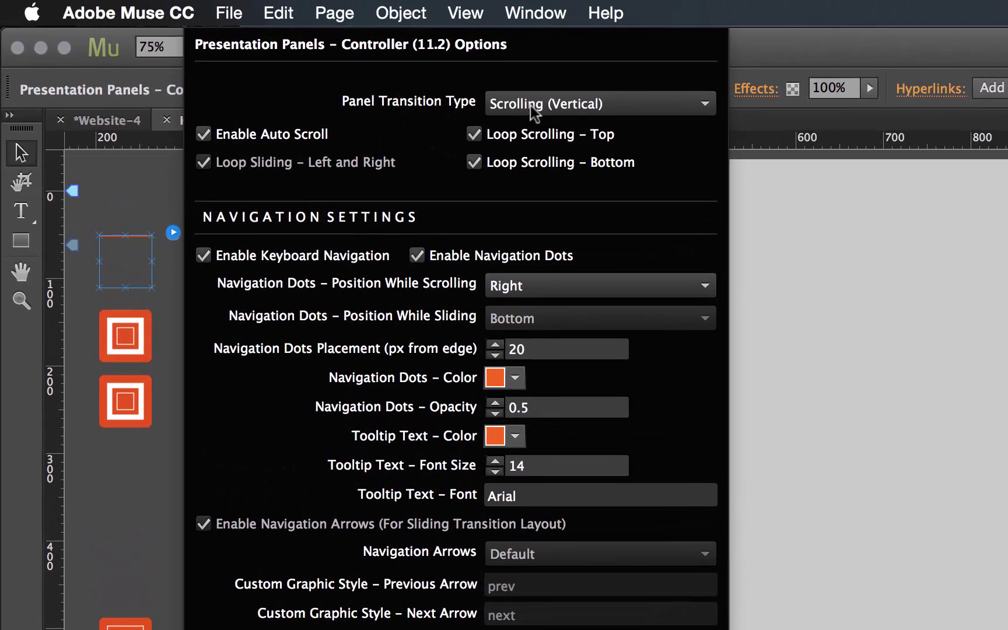
pyautogui.click(320, 63)
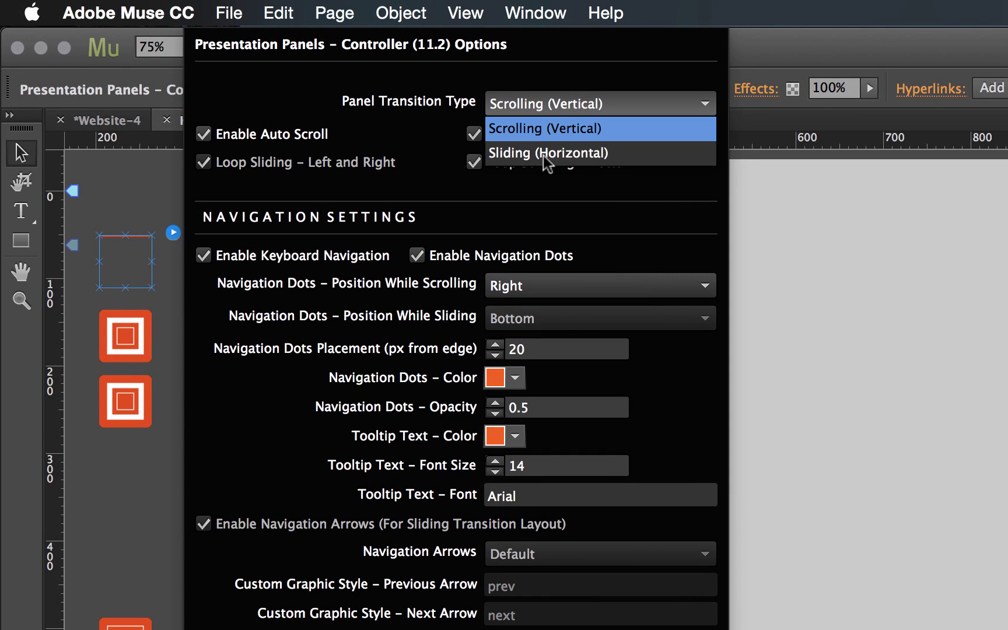
pyautogui.click(436, 75)
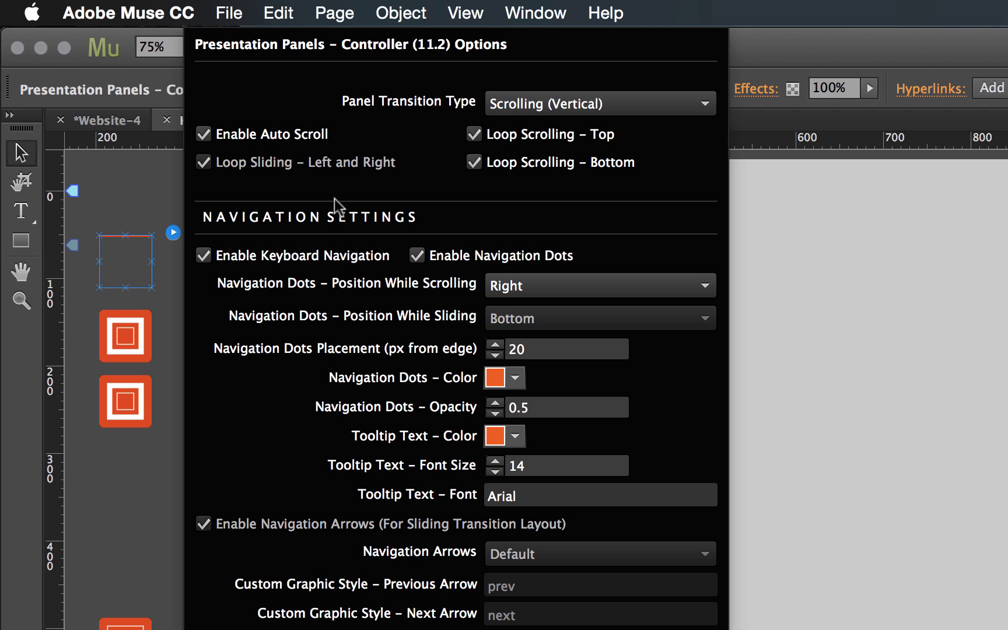
pyautogui.click(123, 196)
# Step: Preview the page in the browser and switch between the two panels with the navigation dots
pyautogui.click(230, 12)
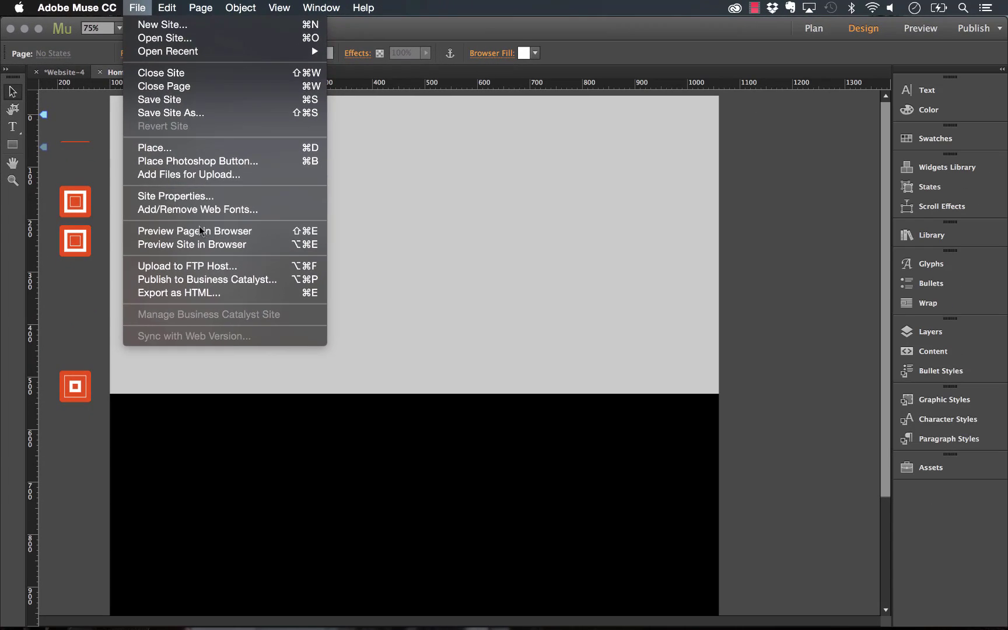
pyautogui.click(199, 231)
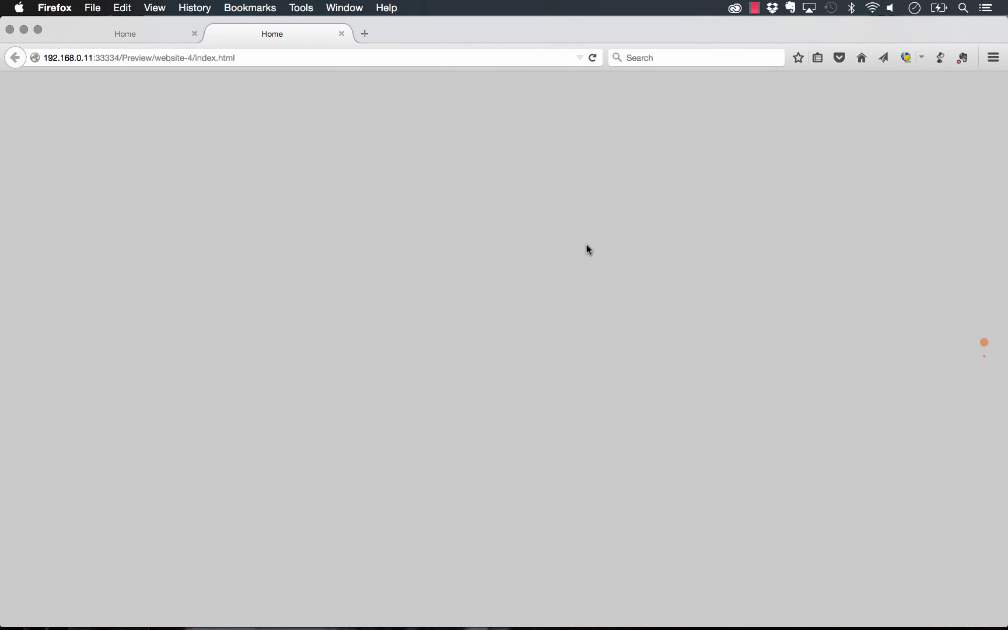
pyautogui.click(984, 357)
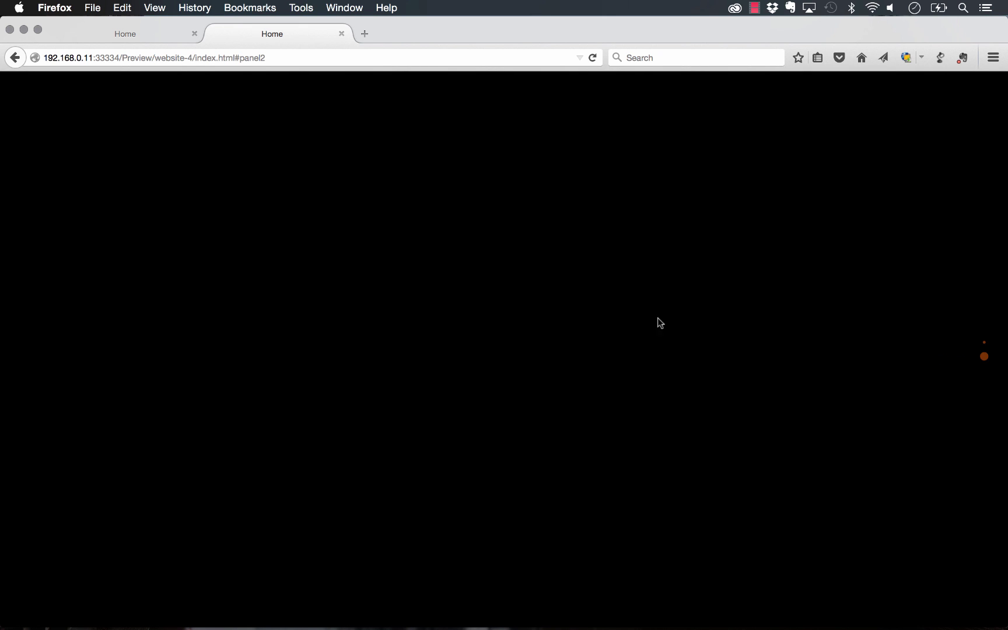
pyautogui.click(984, 343)
pyautogui.click(985, 357)
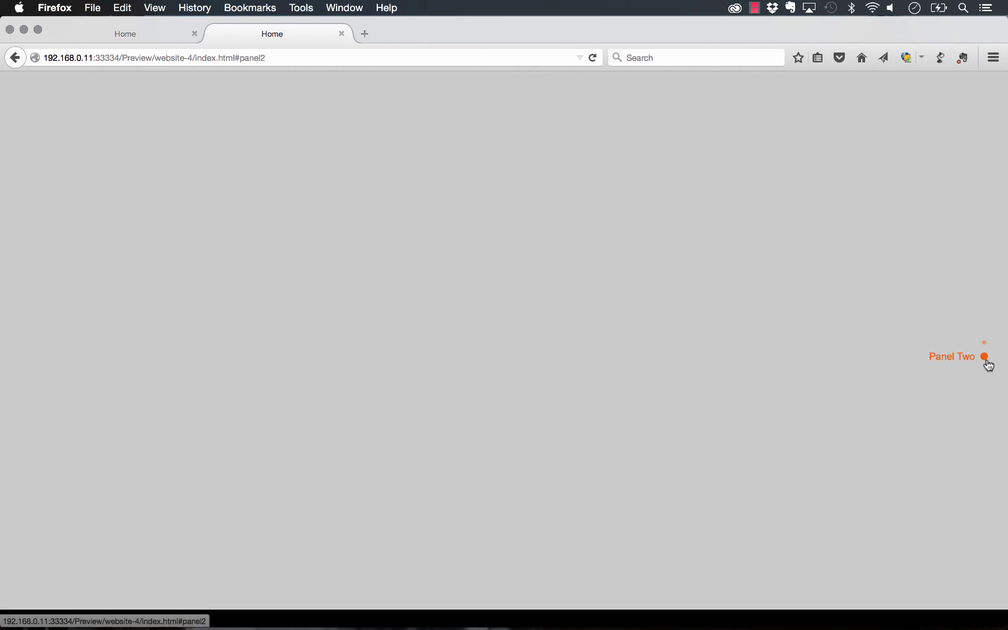
# Step: Return to Adobe Muse and set the Controller widget's panel transition type to Sliding (Horizontal)
pyautogui.click(376, 620)
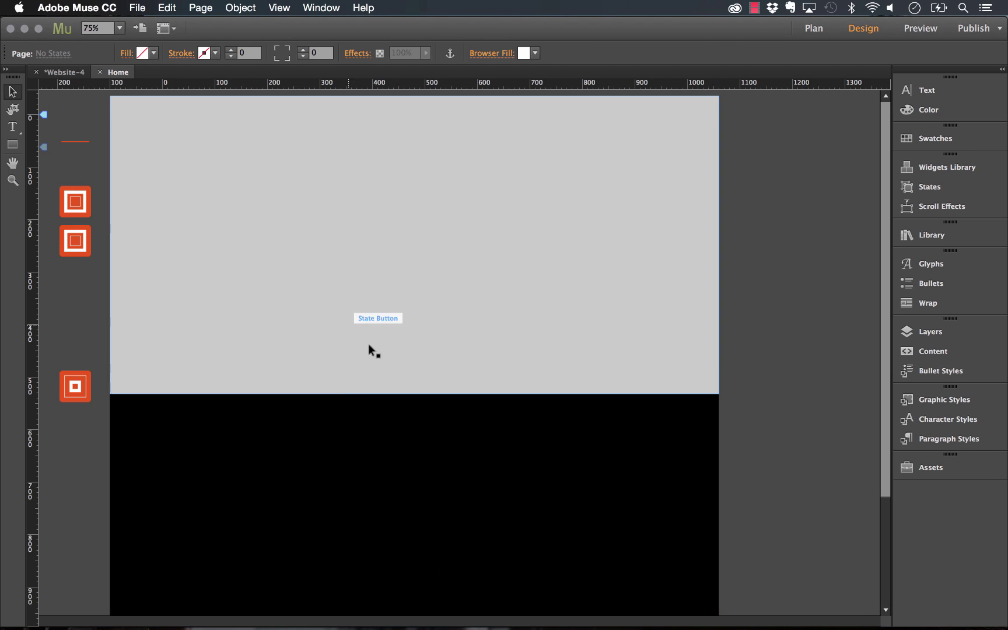
pyautogui.scroll(-5, 378, 355)
pyautogui.scroll(5, 378, 355)
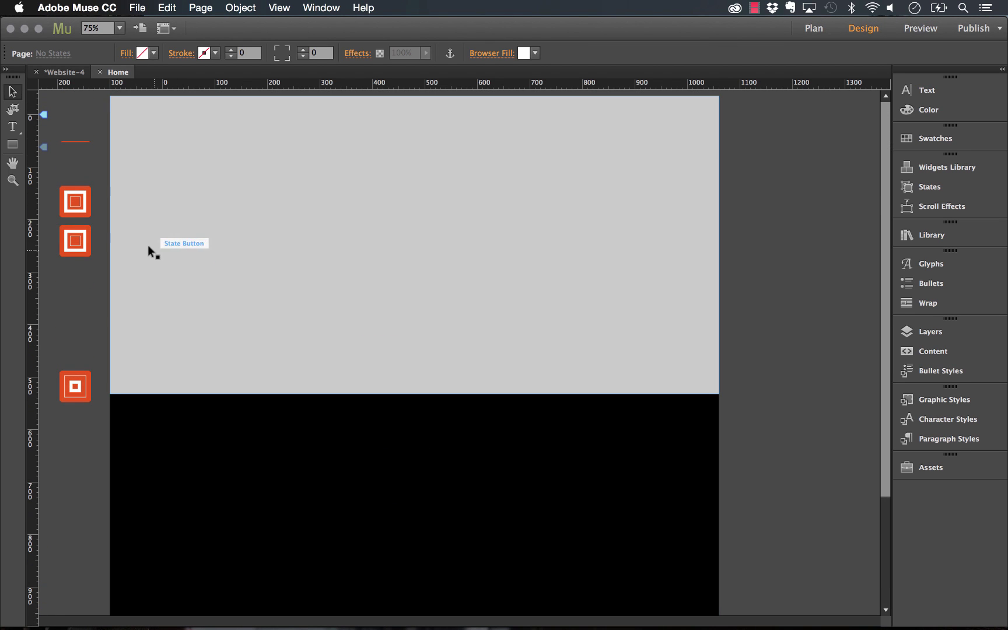
pyautogui.click(76, 142)
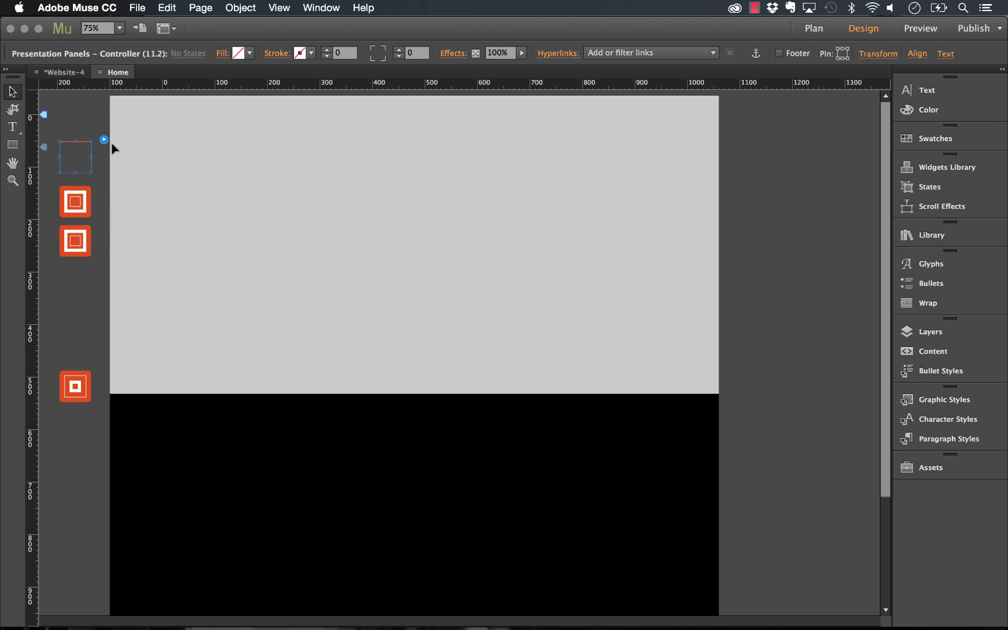
pyautogui.click(104, 140)
pyautogui.click(329, 62)
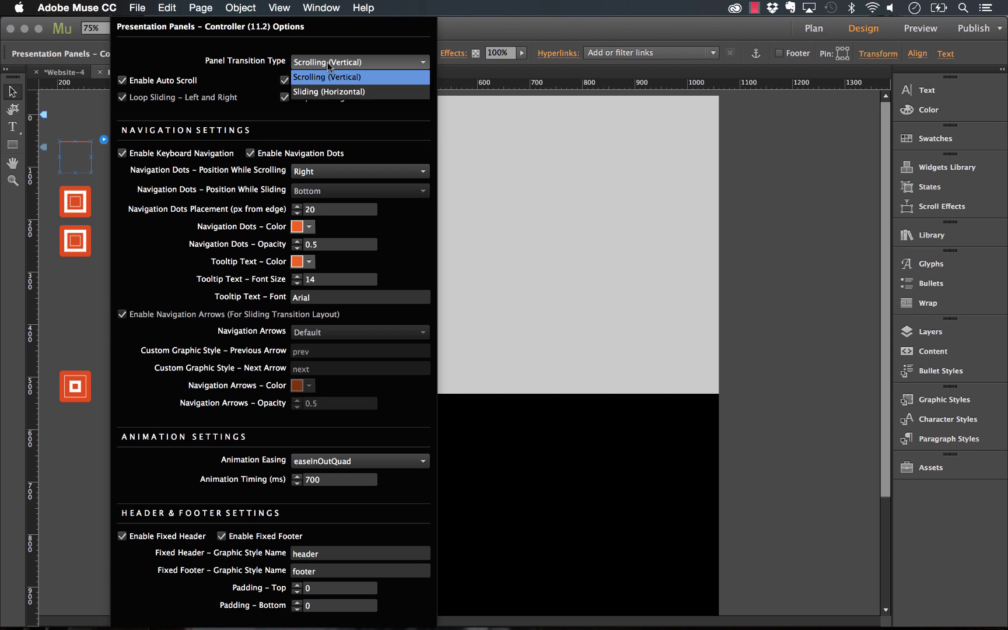
pyautogui.click(328, 93)
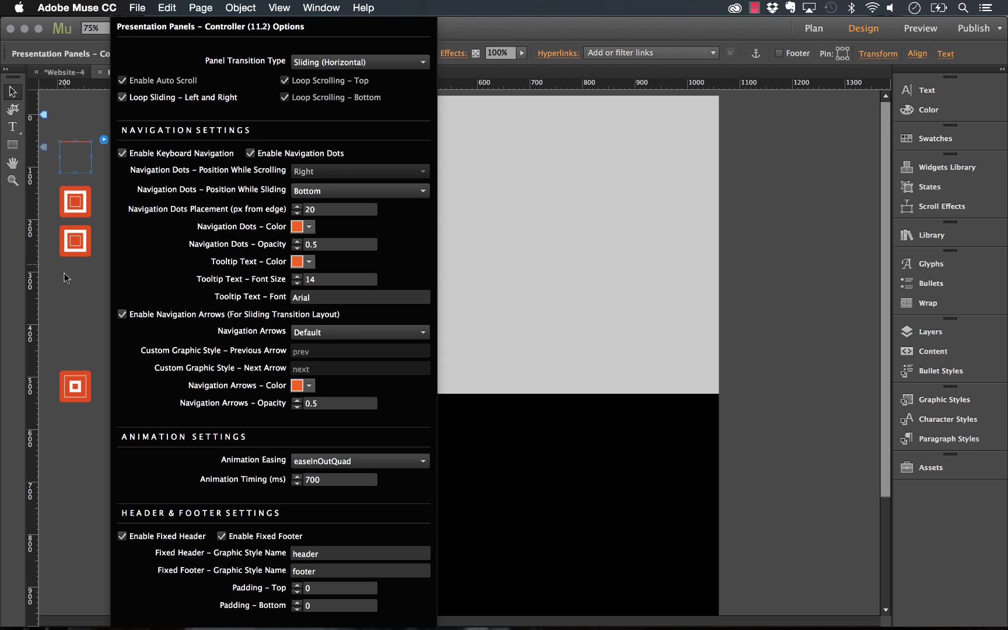
pyautogui.click(78, 298)
# Step: Preview the page in the browser and slide between the panels with the navigation arrow
pyautogui.click(137, 8)
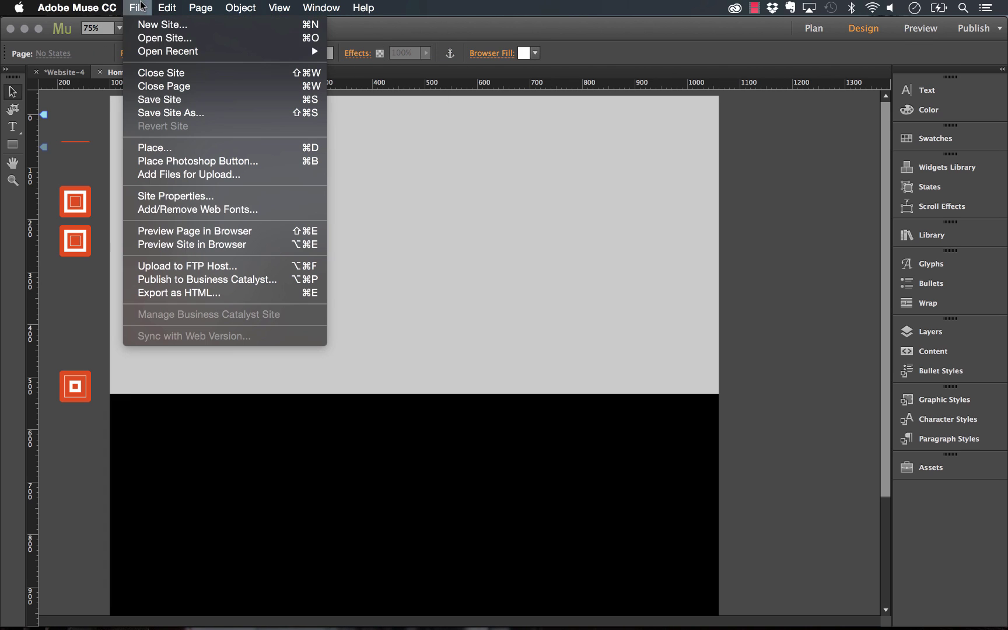
pyautogui.click(234, 236)
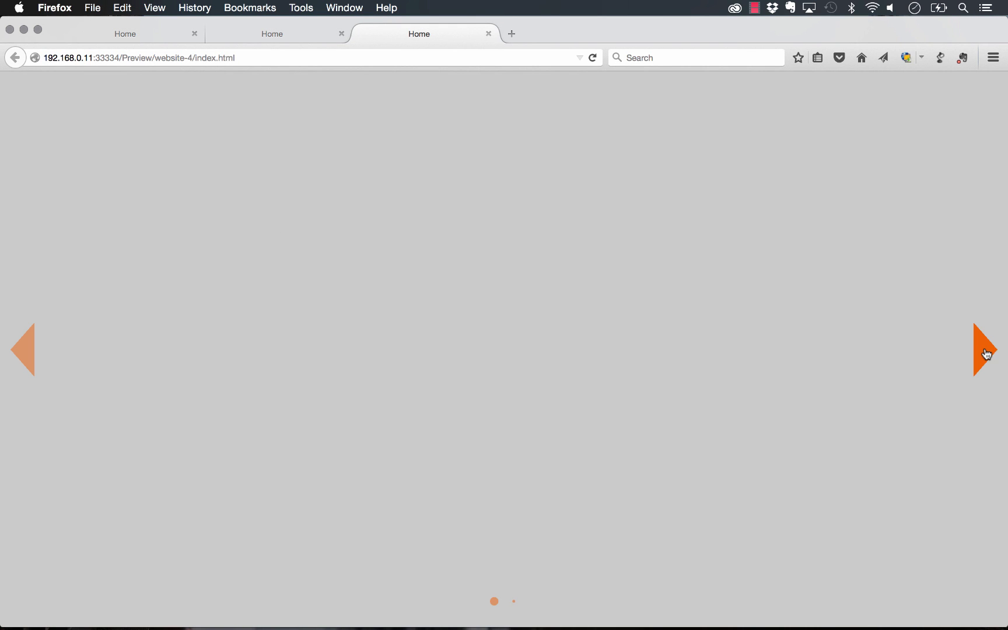
pyautogui.click(985, 353)
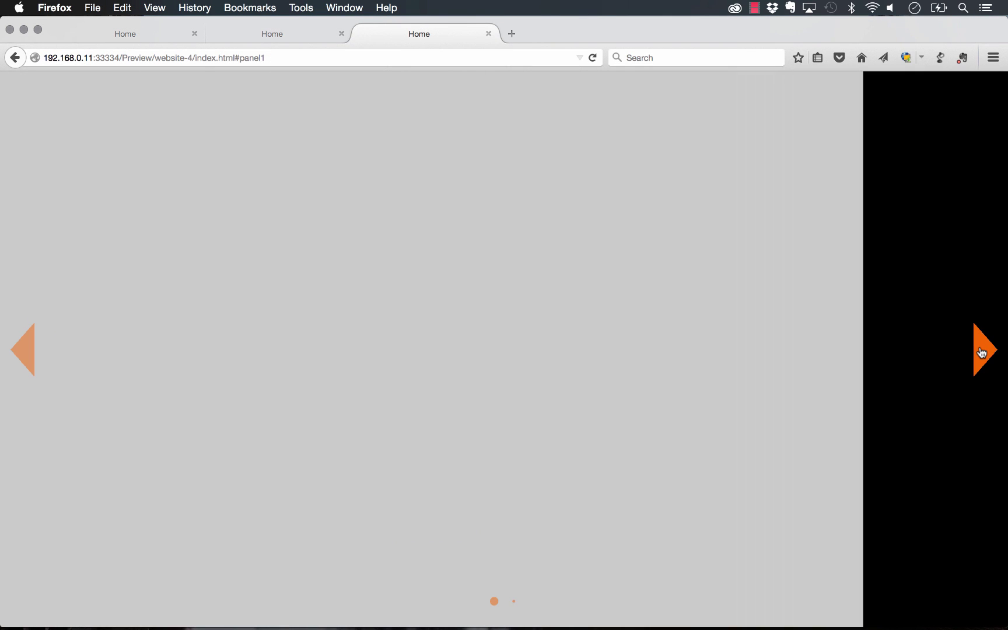
pyautogui.click(982, 352)
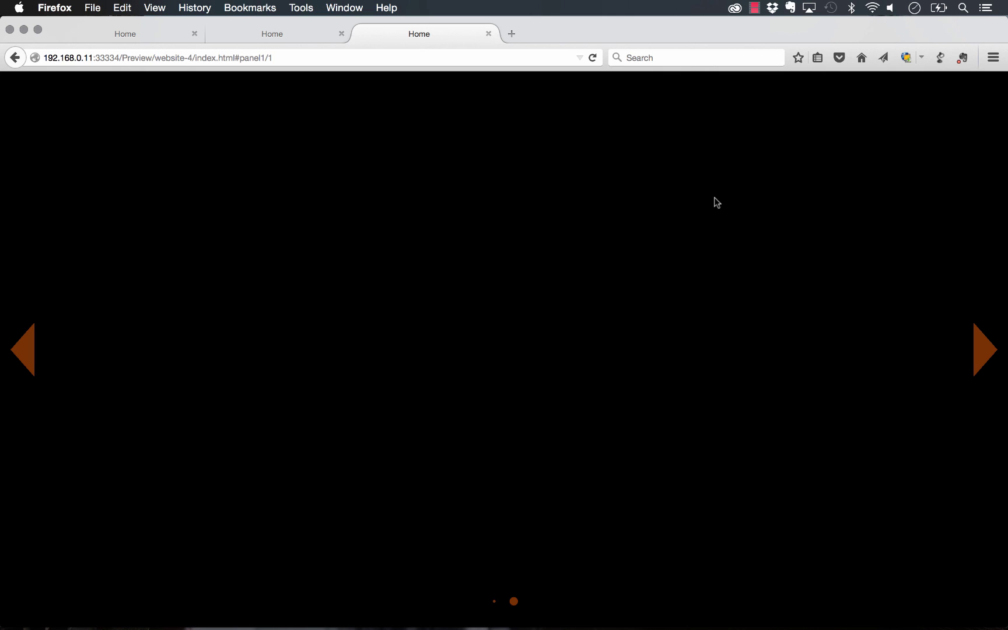
# Step: Back in Adobe Muse, fill the grey State Button with hero.jpg from the assets folder, fitted with Scale To Fill
pyautogui.click(380, 616)
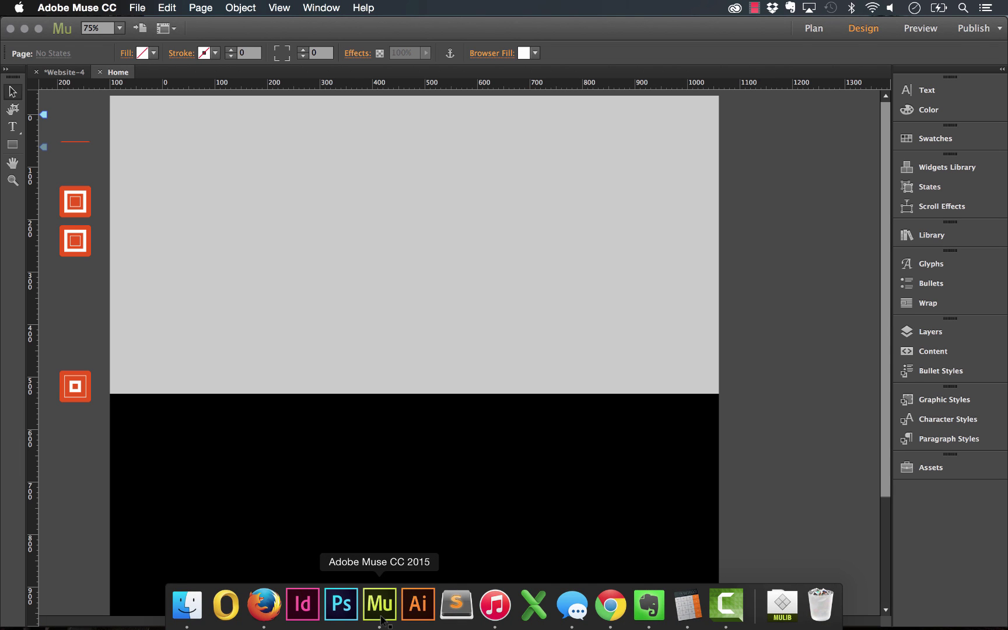
pyautogui.click(148, 252)
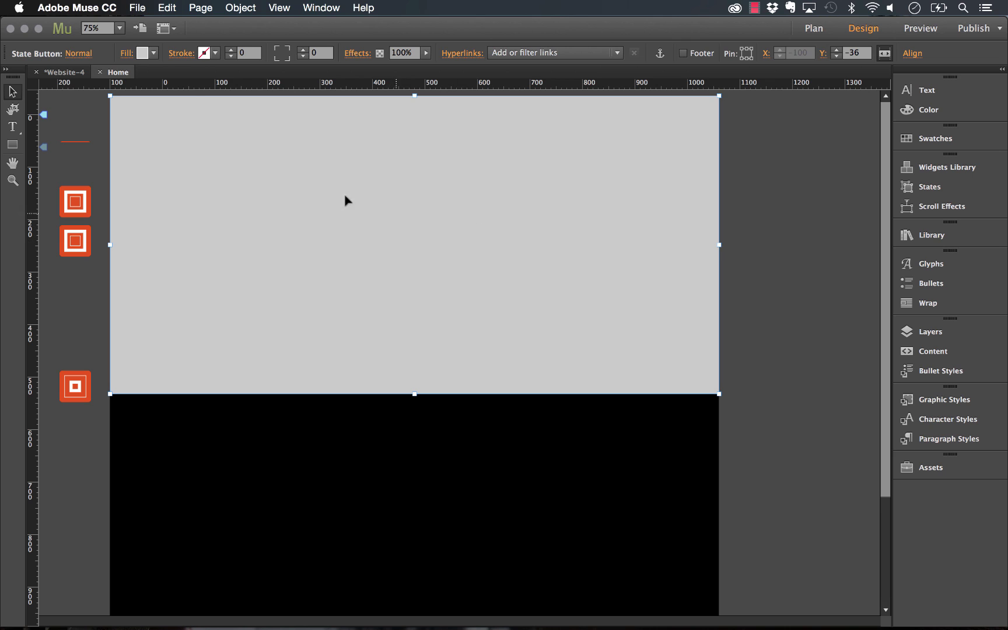
pyautogui.click(129, 54)
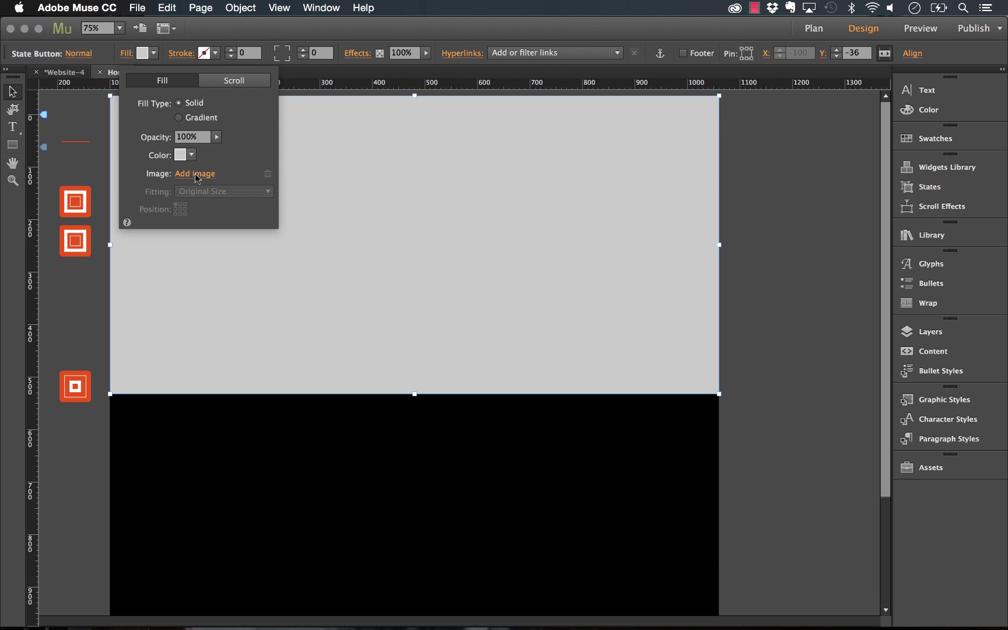
pyautogui.click(196, 174)
pyautogui.click(65, 284)
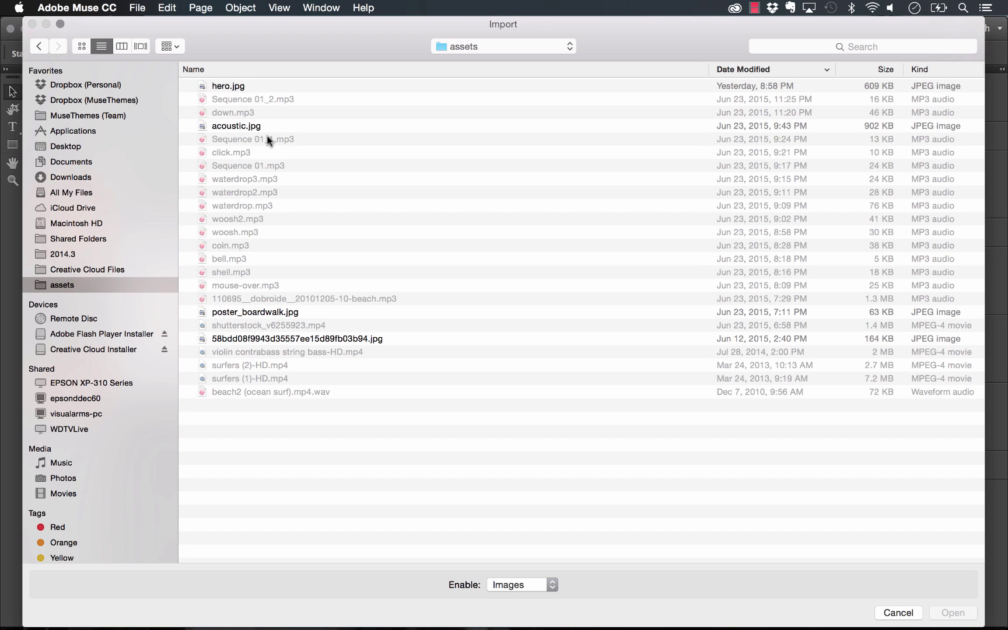
pyautogui.click(234, 86)
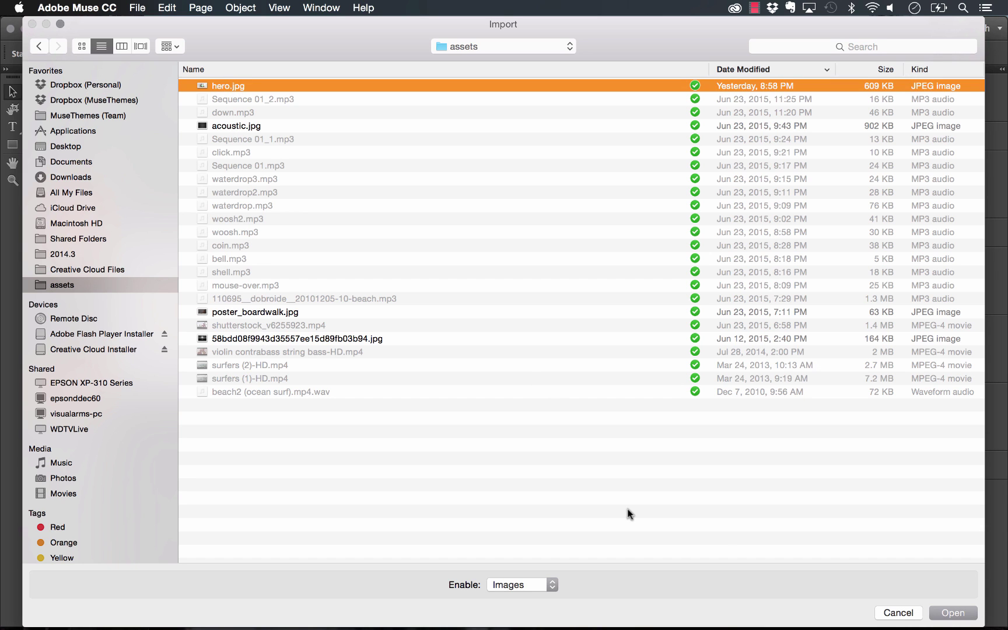
pyautogui.click(936, 614)
pyautogui.click(191, 192)
pyautogui.click(182, 218)
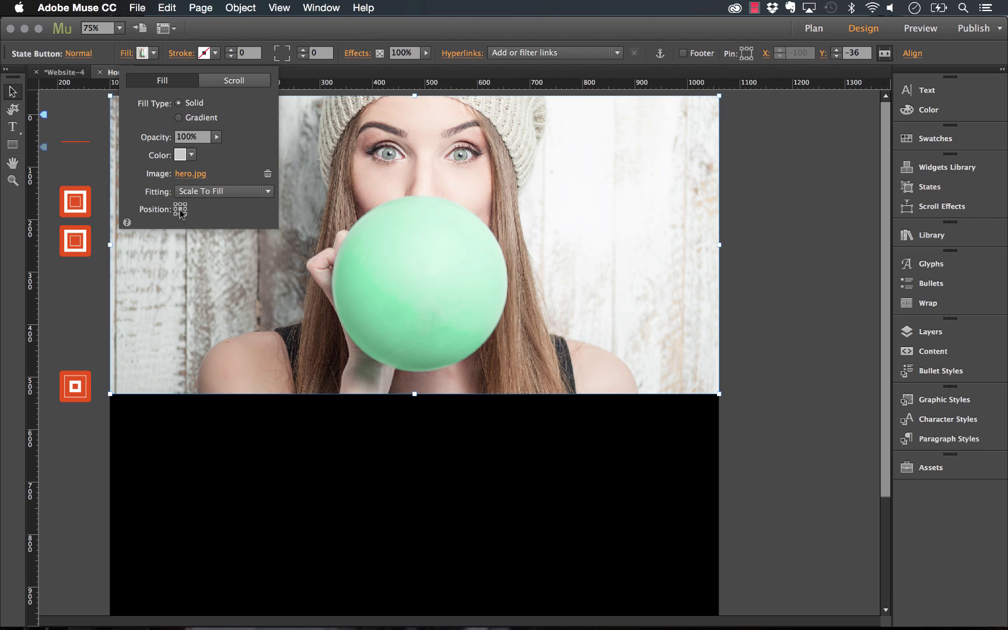
# Step: Draw a text frame in the middle of the black State Button and enter PANEL 2 in it
pyautogui.scroll(-5, 769, 291)
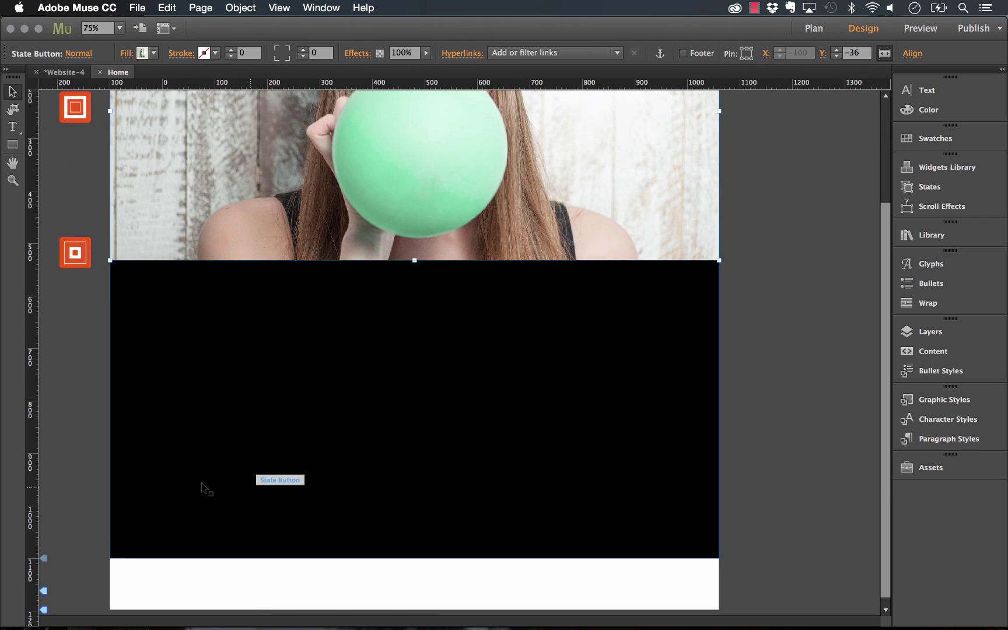
pyautogui.click(13, 126)
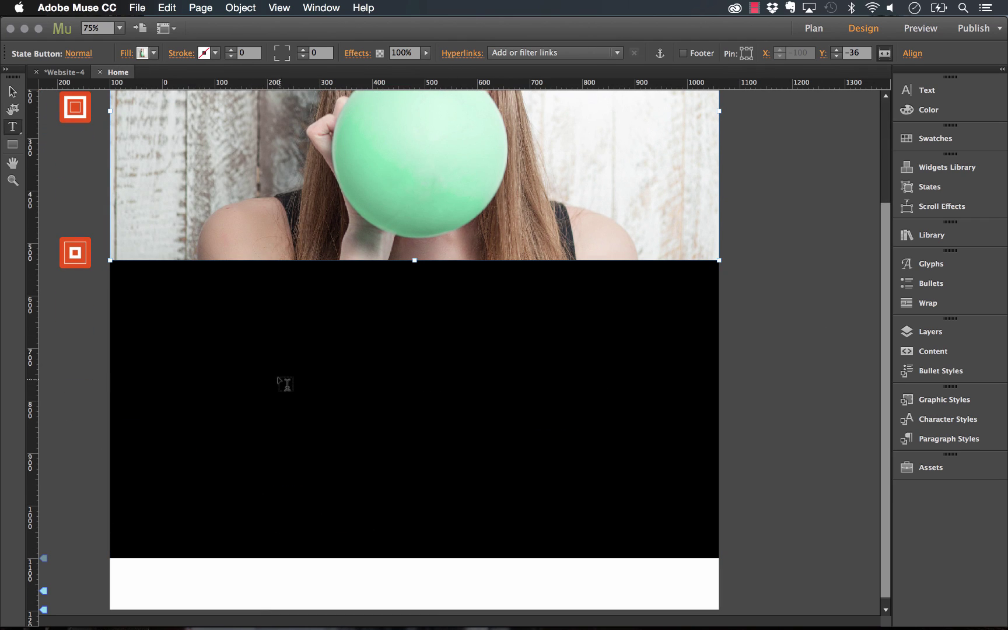
pyautogui.moveTo(264, 363); pyautogui.dragTo(348, 396)
pyautogui.moveTo(532, 464); pyautogui.dragTo(552, 454)
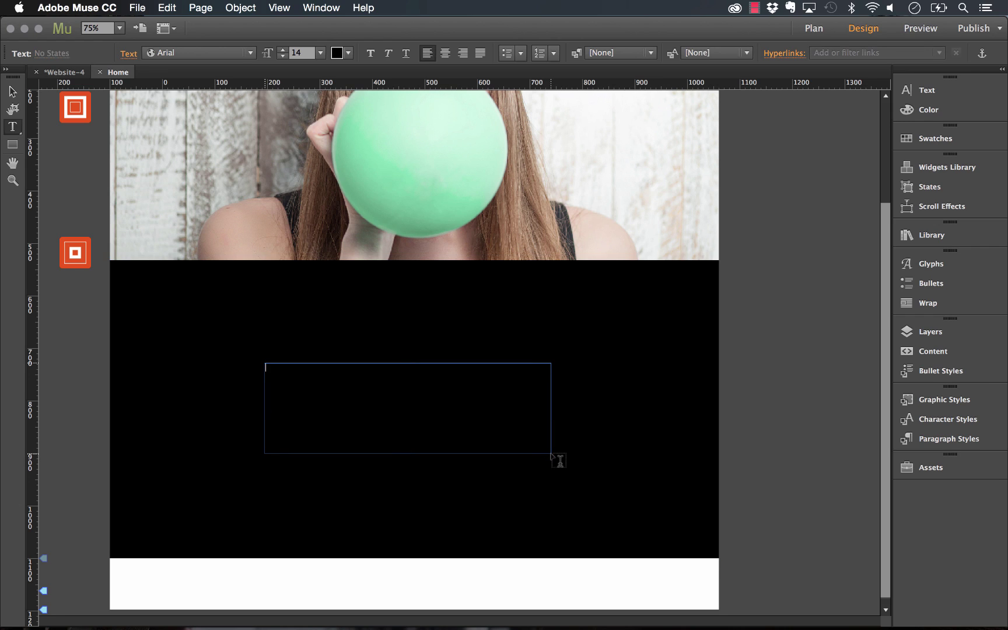
pyautogui.hotkey('ctrl', 'v')
# Step: Format the PANEL 2 text as white Proxima Nova Light, size 70, with centred alignment
pyautogui.hotkey('ctrl', 'a')
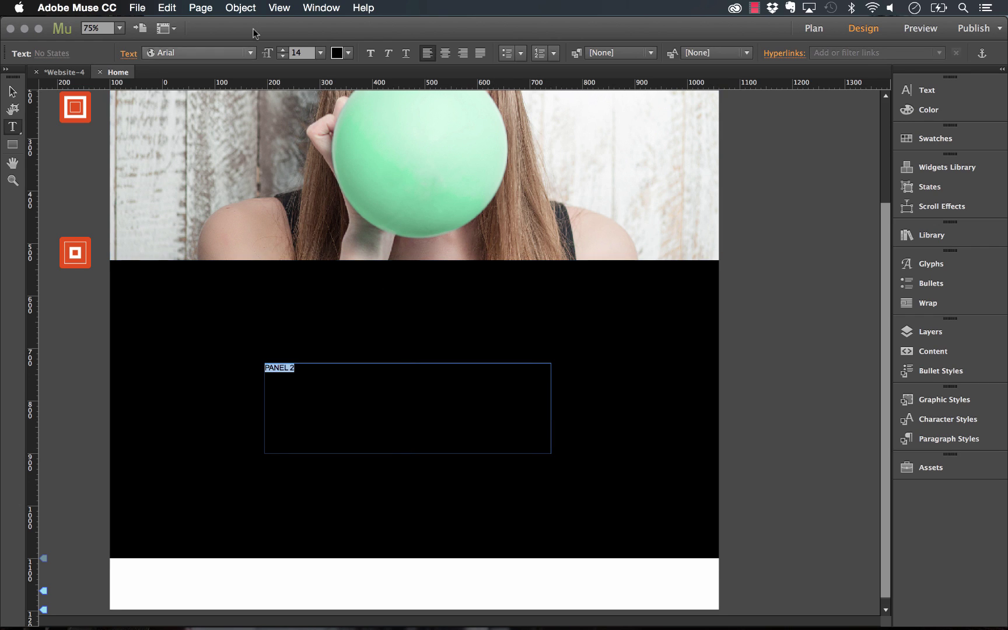
pyautogui.click(348, 53)
pyautogui.click(524, 73)
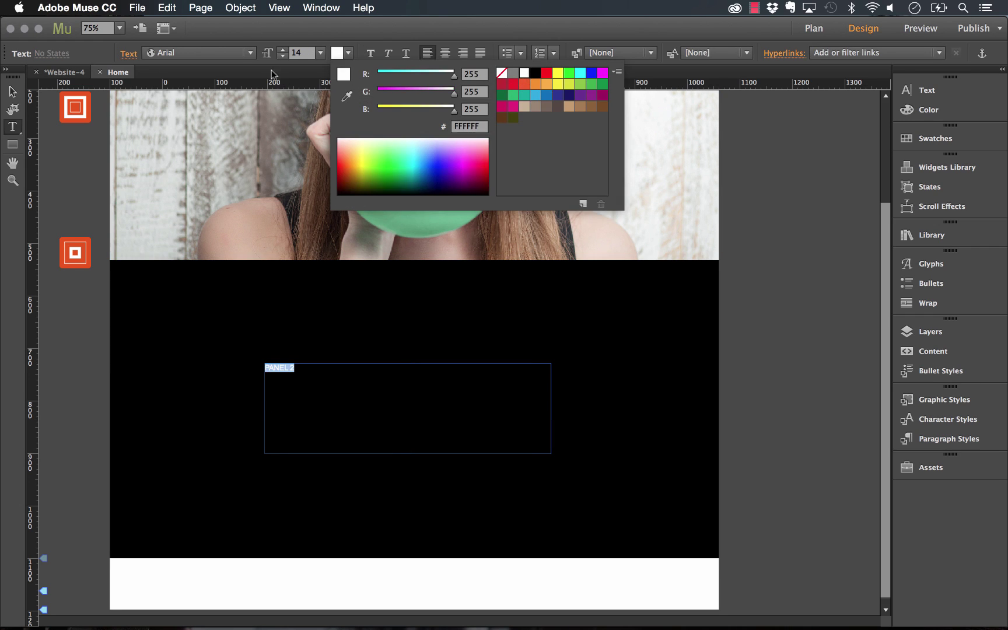
pyautogui.click(249, 53)
pyautogui.click(290, 34)
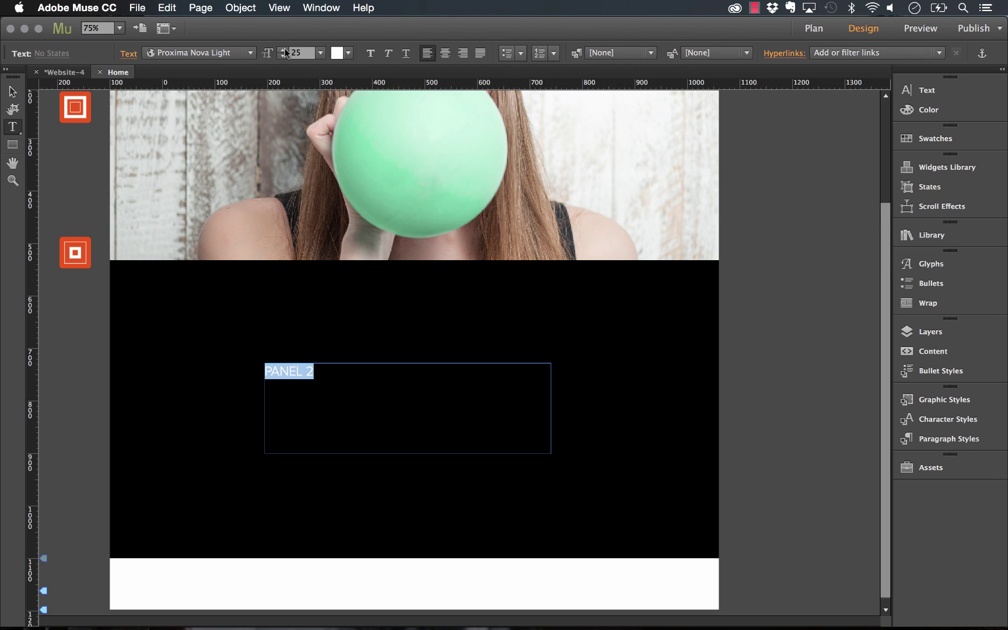
pyautogui.moveTo(284, 51); pyautogui.dragTo(284, 51)
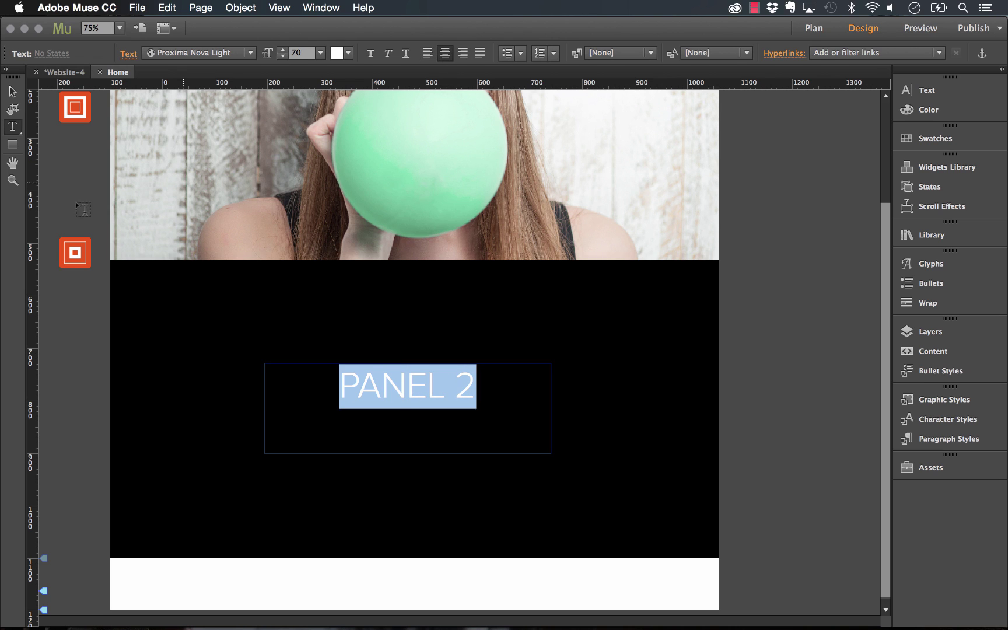
# Step: Shorten the PANEL 2 text frame and centre it horizontally in the black State Button at about X 208, Y 791
pyautogui.click(12, 91)
pyautogui.moveTo(426, 382)
pyautogui.mouseDown()
pyautogui.moveTo(440, 406)
pyautogui.moveTo(432, 402)
pyautogui.mouseUp()
pyautogui.moveTo(415, 472); pyautogui.dragTo(424, 429)
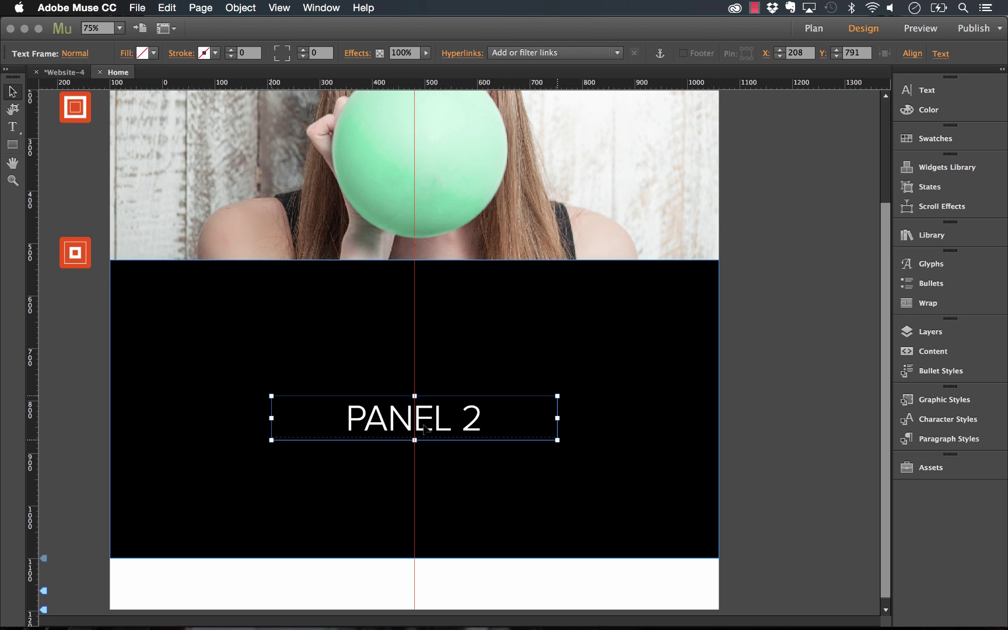
pyautogui.click(748, 419)
# Step: Set the Controller widget's panel transition type to Scrolling (Vertical) and review its navigation dot position and opacity settings
pyautogui.scroll(3, 388, 396)
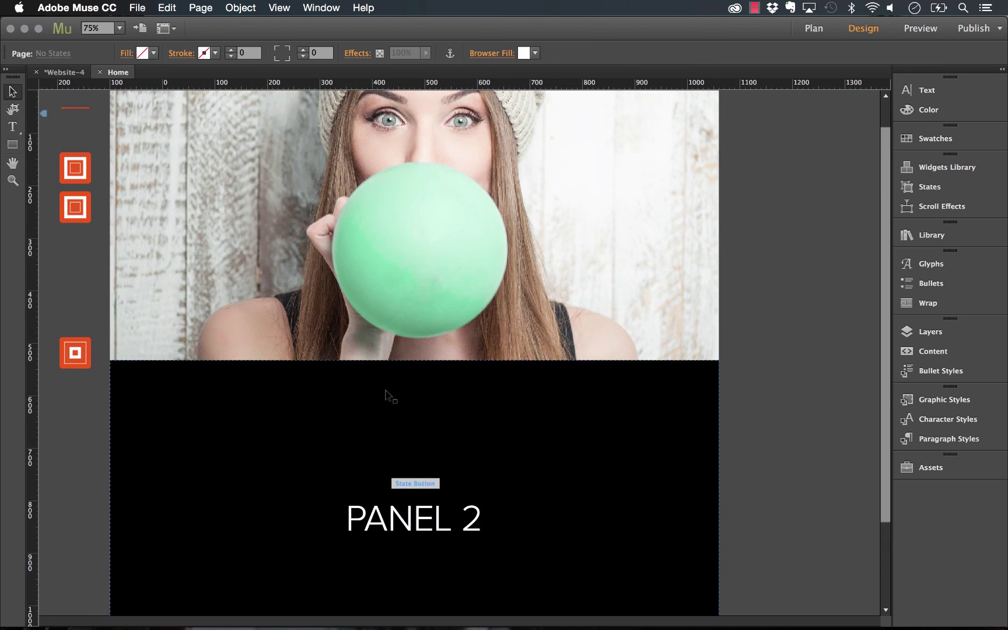
pyautogui.scroll(1, 390, 397)
pyautogui.click(84, 152)
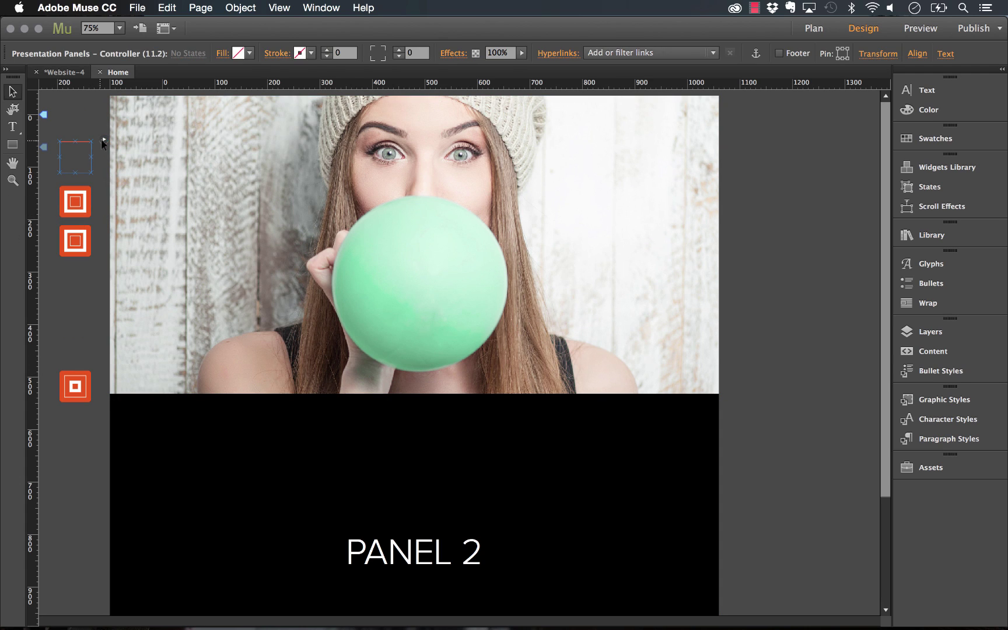
pyautogui.click(104, 141)
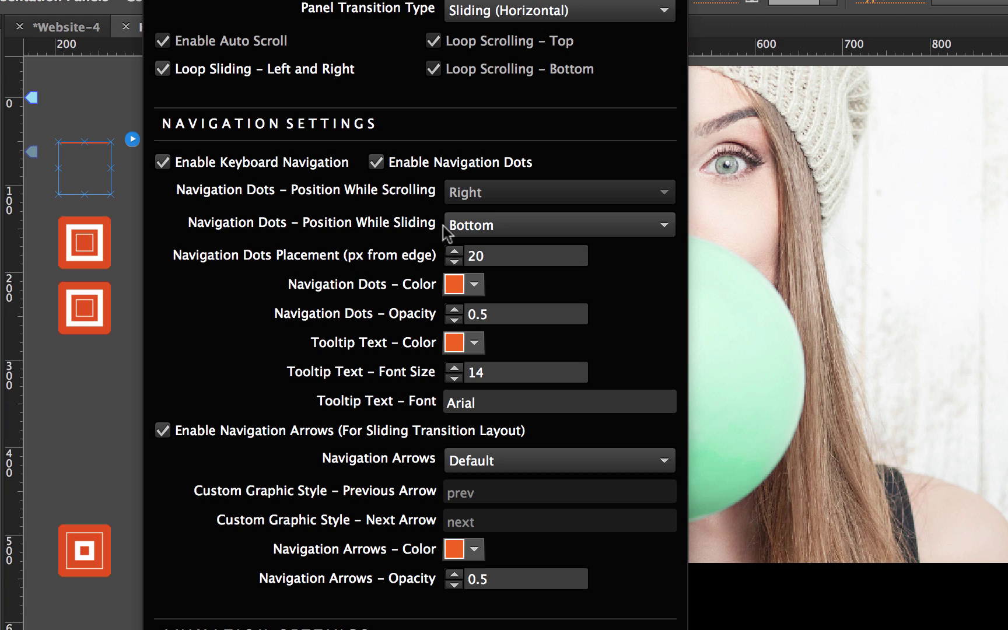
pyautogui.click(487, 228)
pyautogui.click(487, 228)
pyautogui.click(502, 10)
pyautogui.click(501, 36)
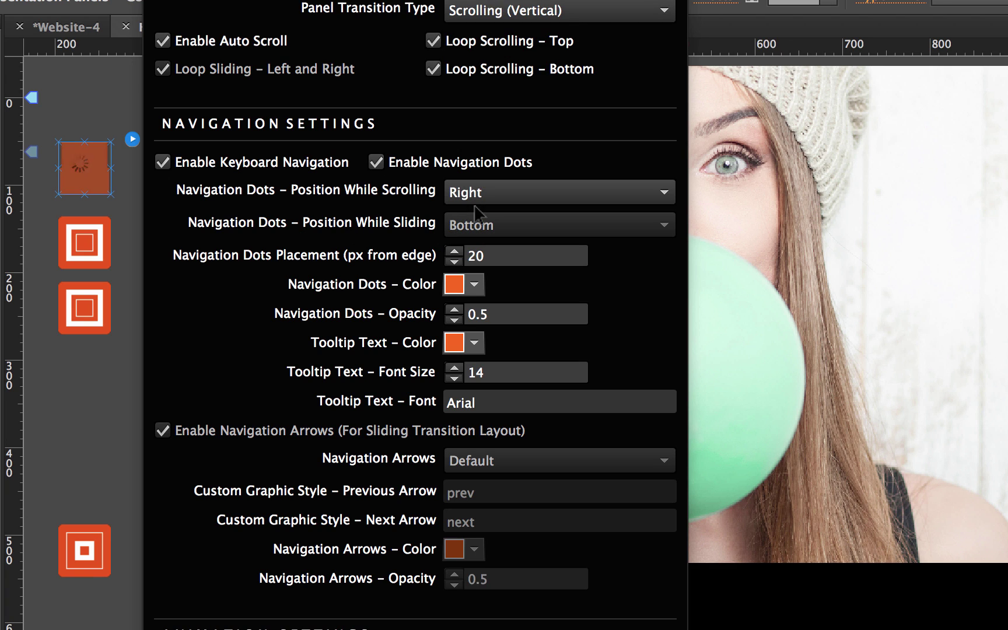
pyautogui.click(490, 192)
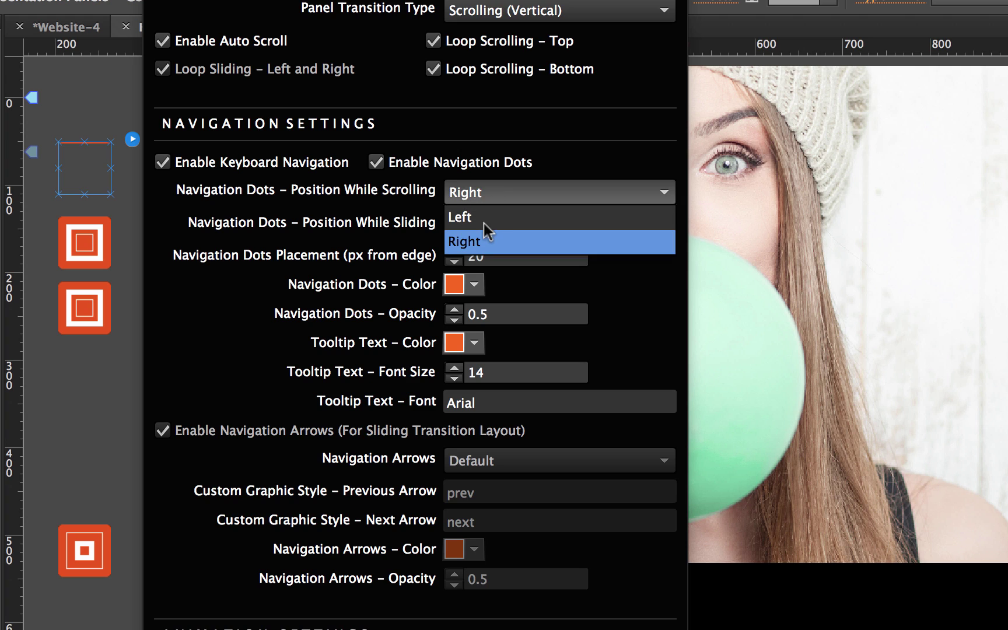
pyautogui.click(606, 145)
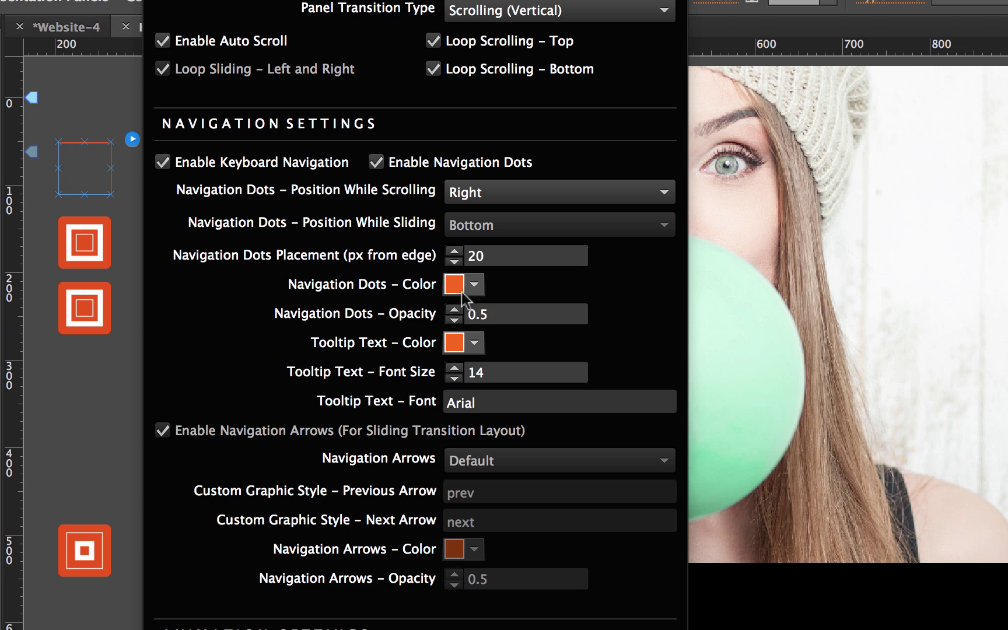
pyautogui.click(517, 314)
pyautogui.click(493, 313)
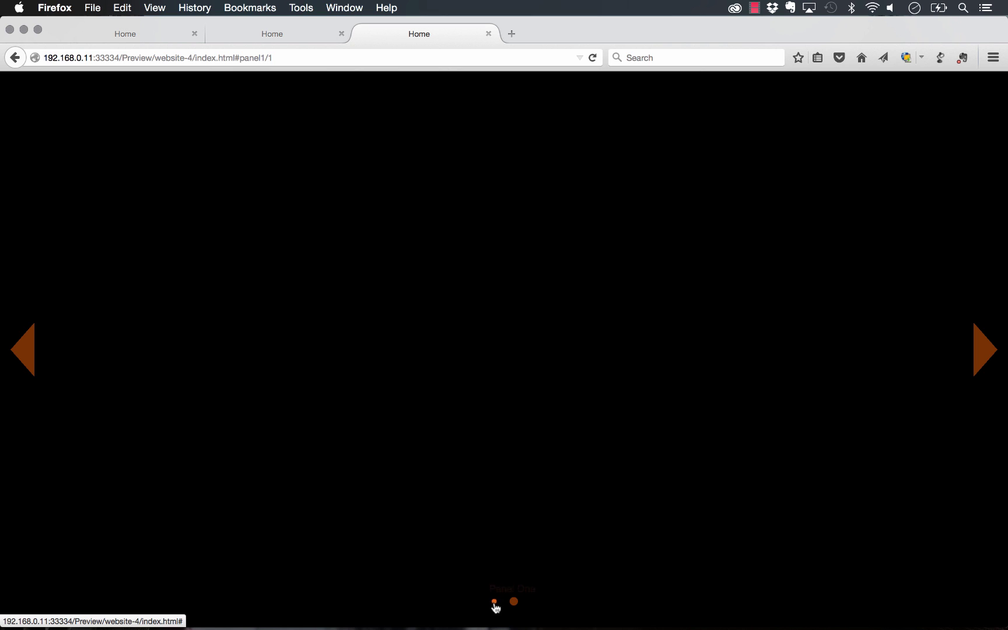
# Step: Check the navigation dot tooltip in the browser preview and its hover title in the first Parent Panel's options in Adobe Muse
pyautogui.moveTo(303, 625)
pyautogui.click(379, 625)
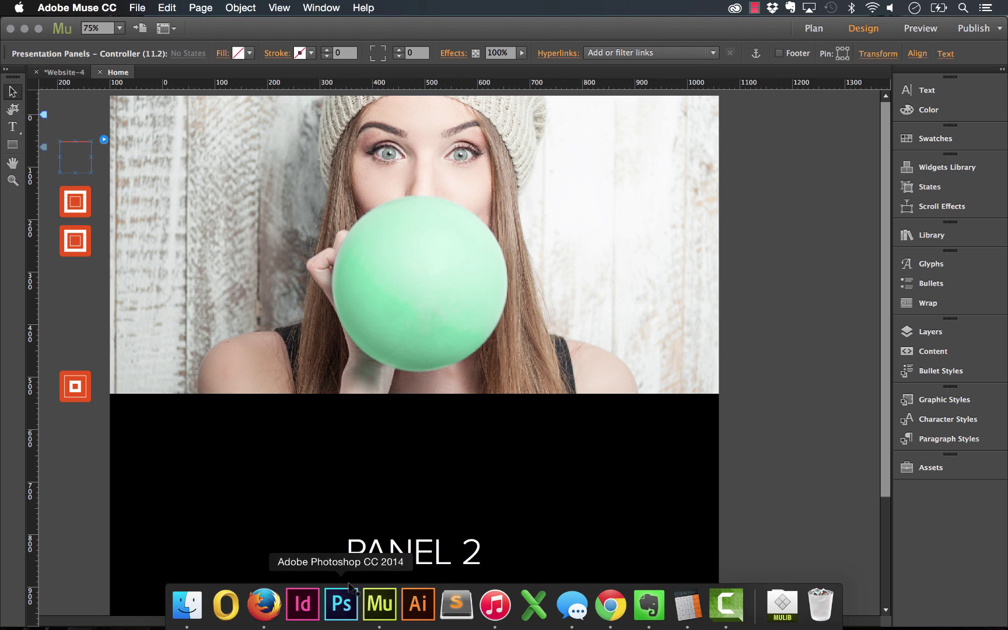
pyautogui.click(82, 202)
pyautogui.click(103, 185)
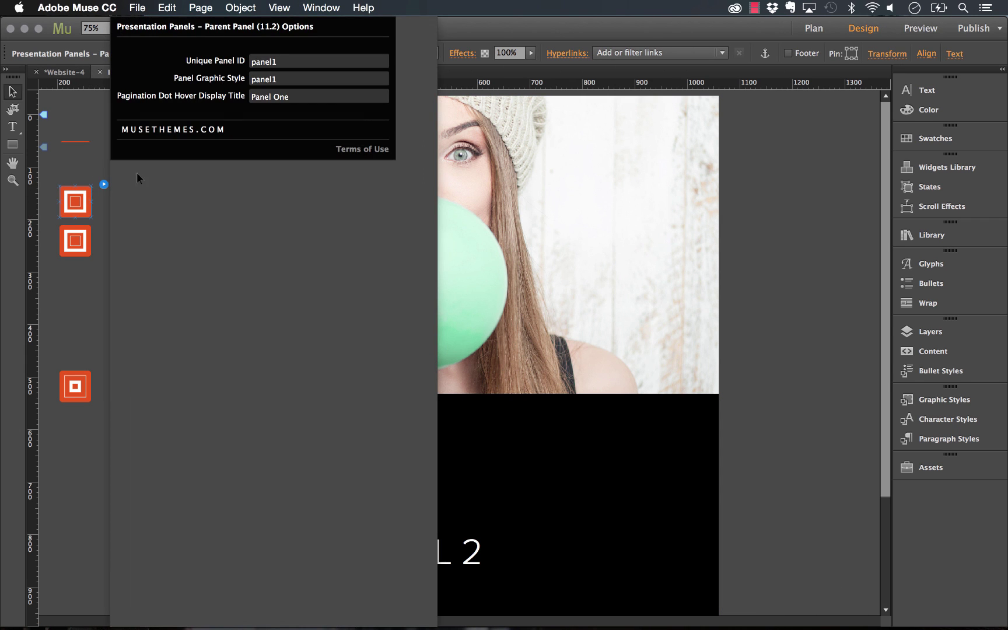
pyautogui.click(104, 184)
pyautogui.click(104, 185)
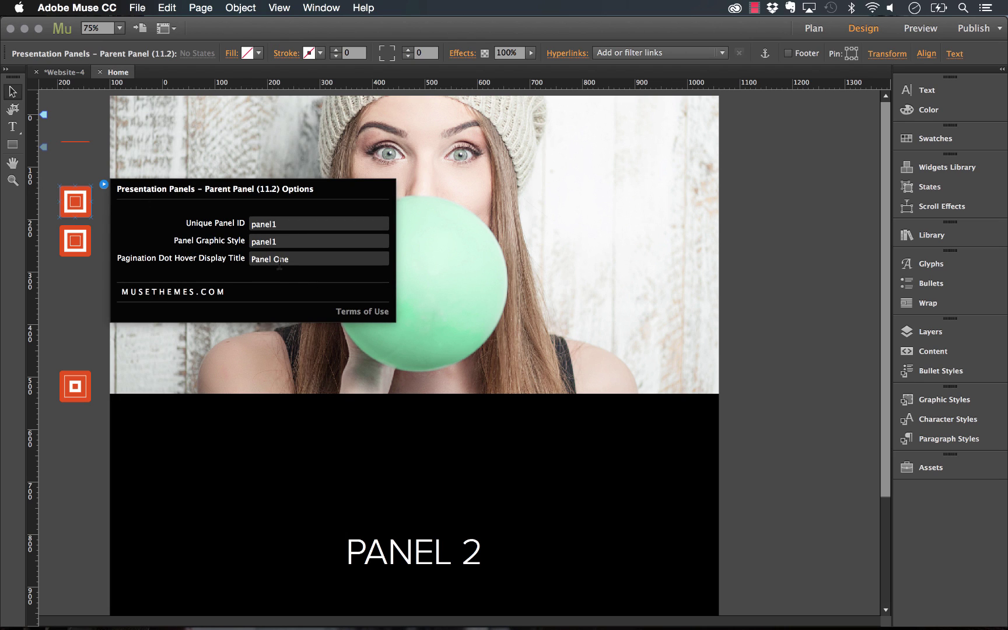
# Step: Set the tooltip text font to montserrat in the Controller widget's options
pyautogui.click(70, 150)
pyautogui.click(104, 140)
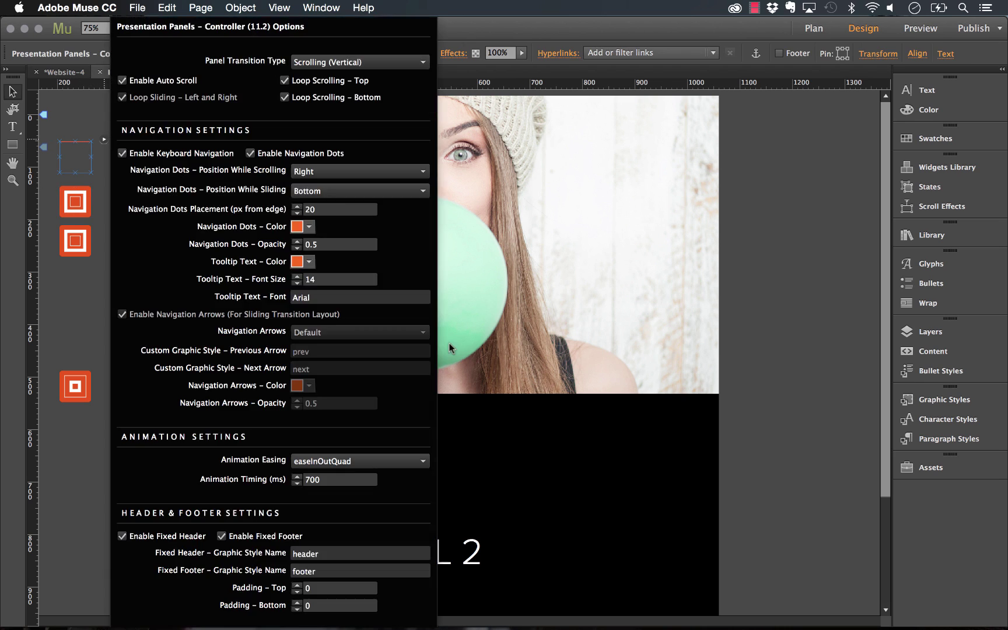
pyautogui.click(322, 293)
pyautogui.write('montserrat')
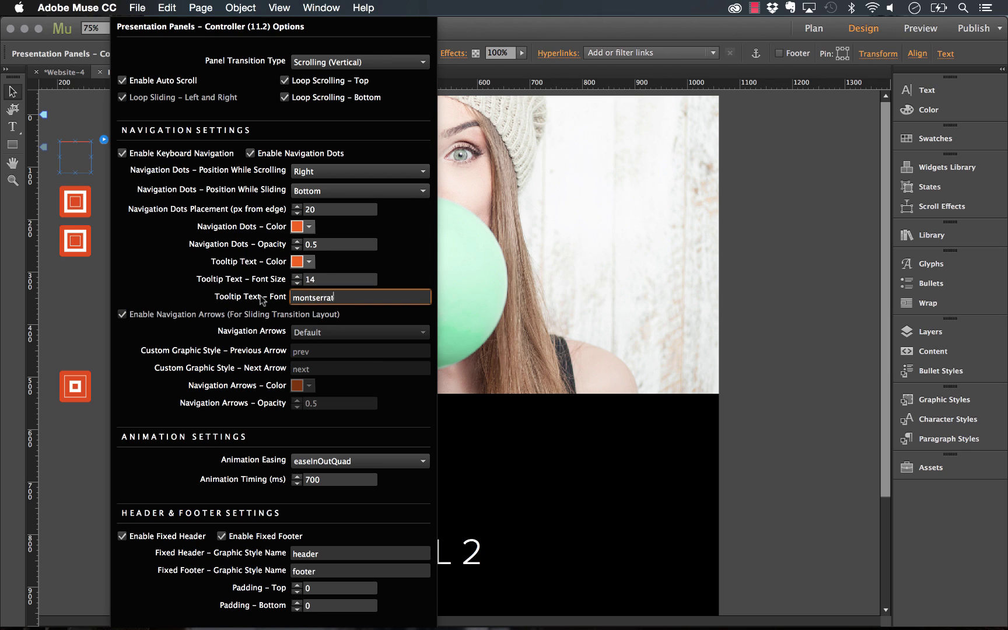
# Step: Set the animation timing to 1000 ms in the Controller widget's options
pyautogui.press('Tab')
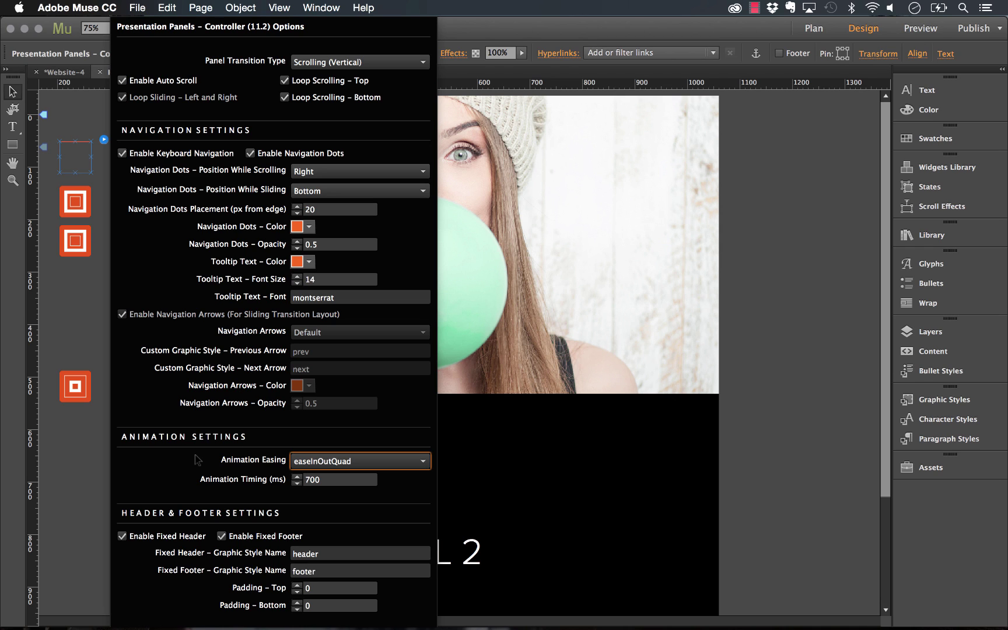
pyautogui.click(317, 464)
pyautogui.click(317, 464)
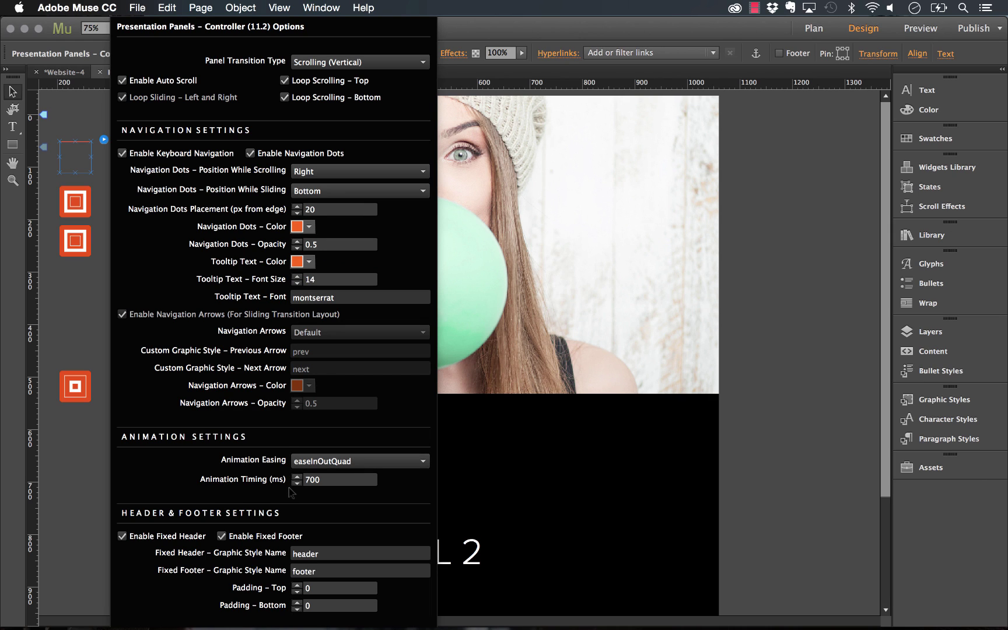
pyautogui.moveTo(334, 479); pyautogui.dragTo(314, 480)
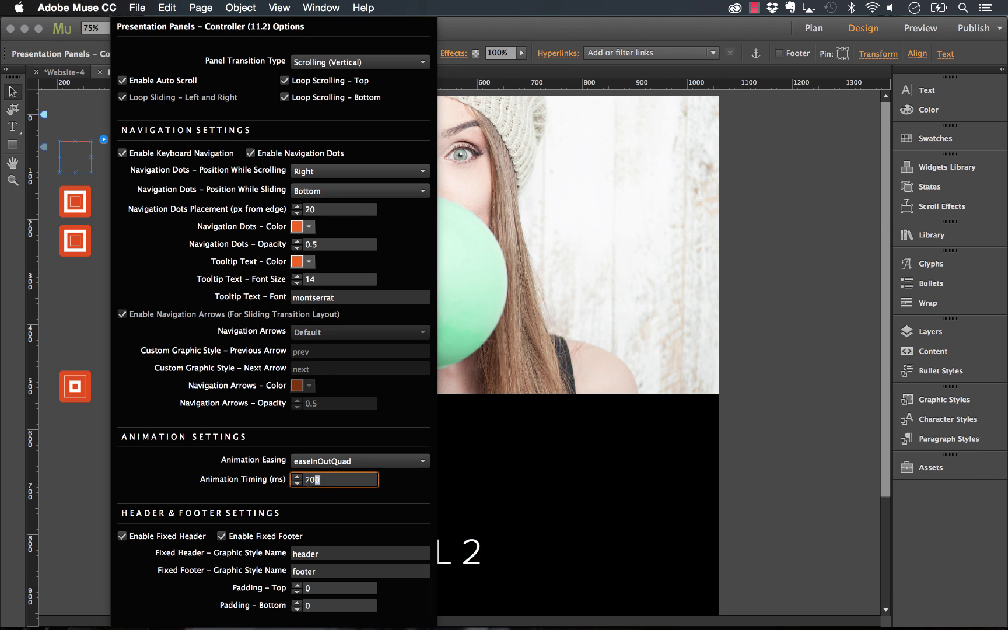
pyautogui.write('1000')
pyautogui.click(192, 507)
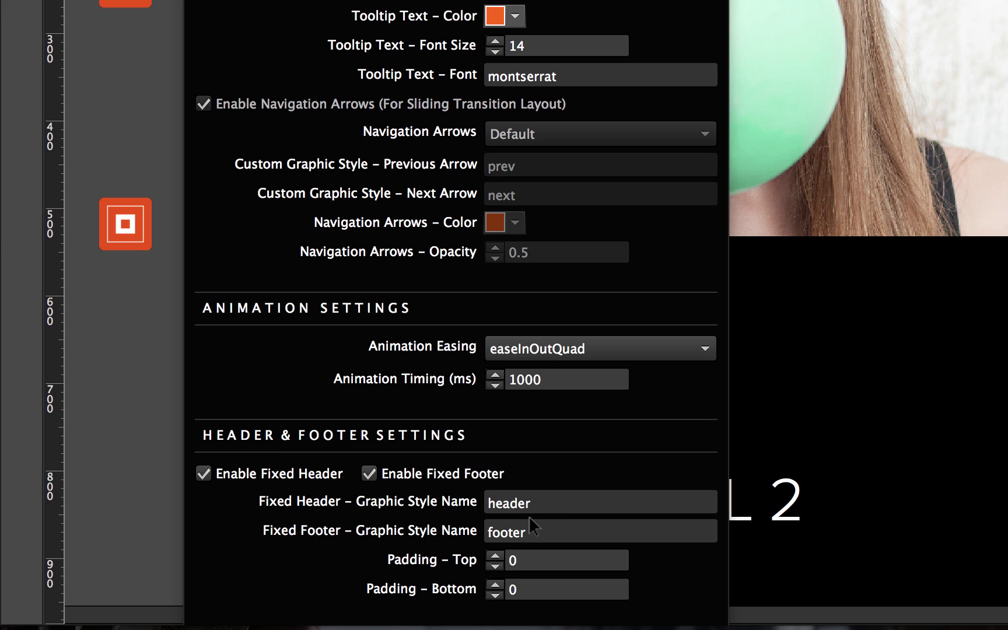
pyautogui.click(108, 55)
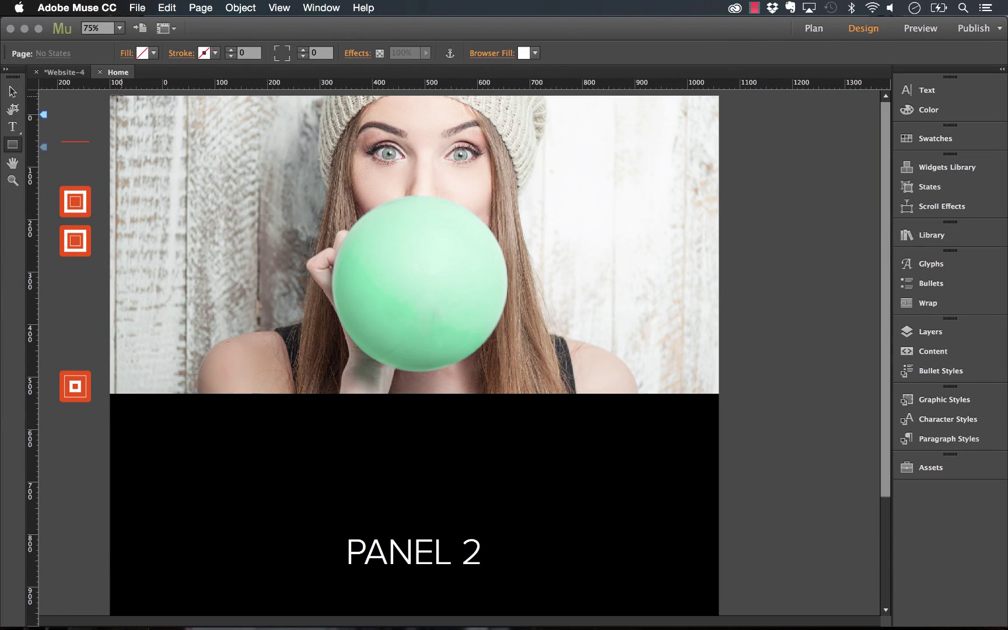
# Step: Draw a full-width header rectangle across the top of the page at Y -36 and fill it with grey 7F7F7F
pyautogui.moveTo(111, 97); pyautogui.dragTo(719, 152)
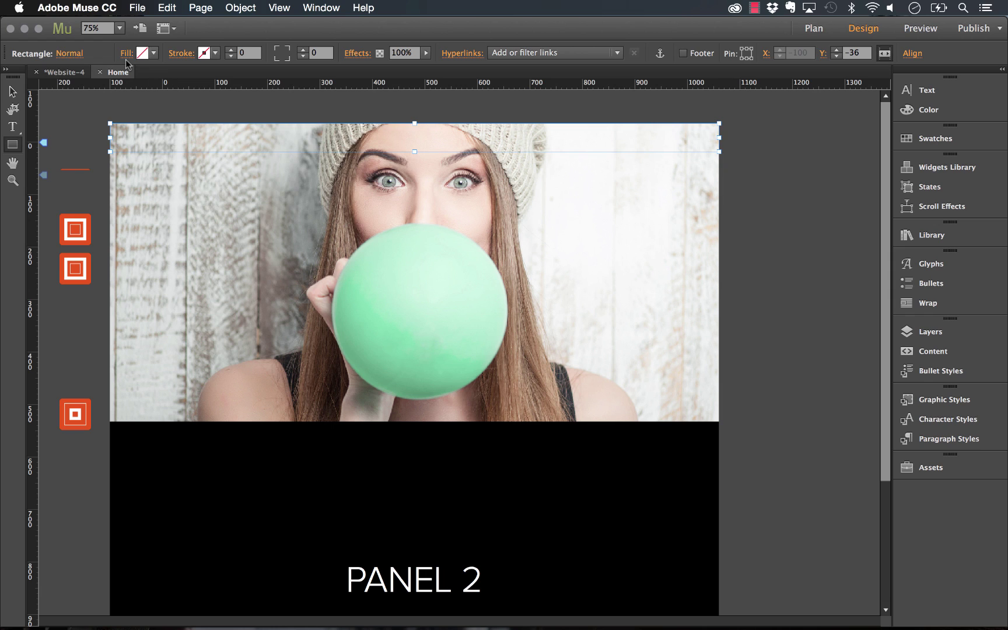
pyautogui.click(154, 53)
pyautogui.click(341, 73)
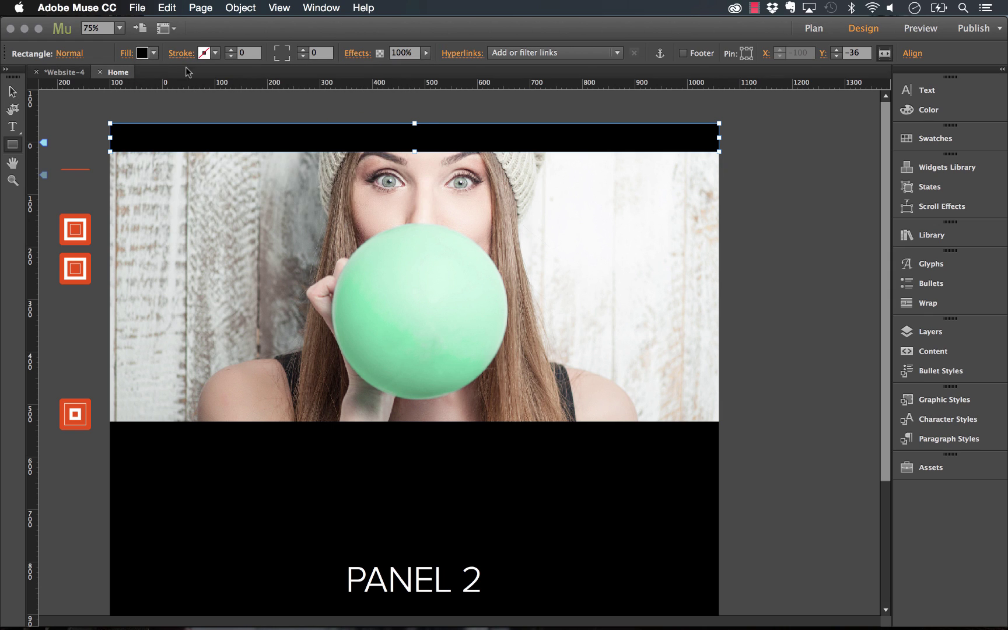
pyautogui.click(155, 54)
pyautogui.click(318, 73)
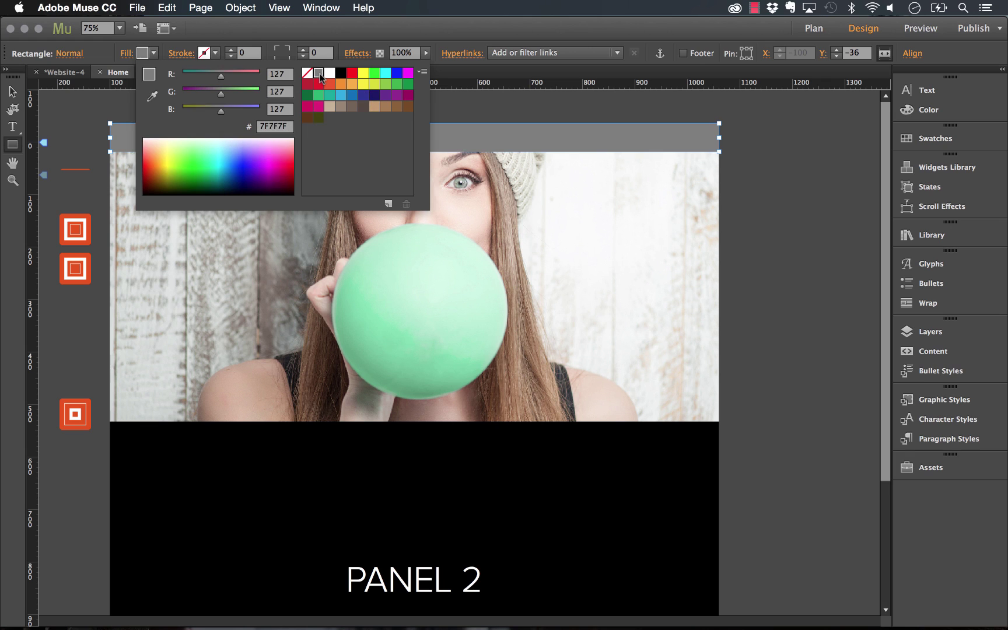
pyautogui.click(10, 97)
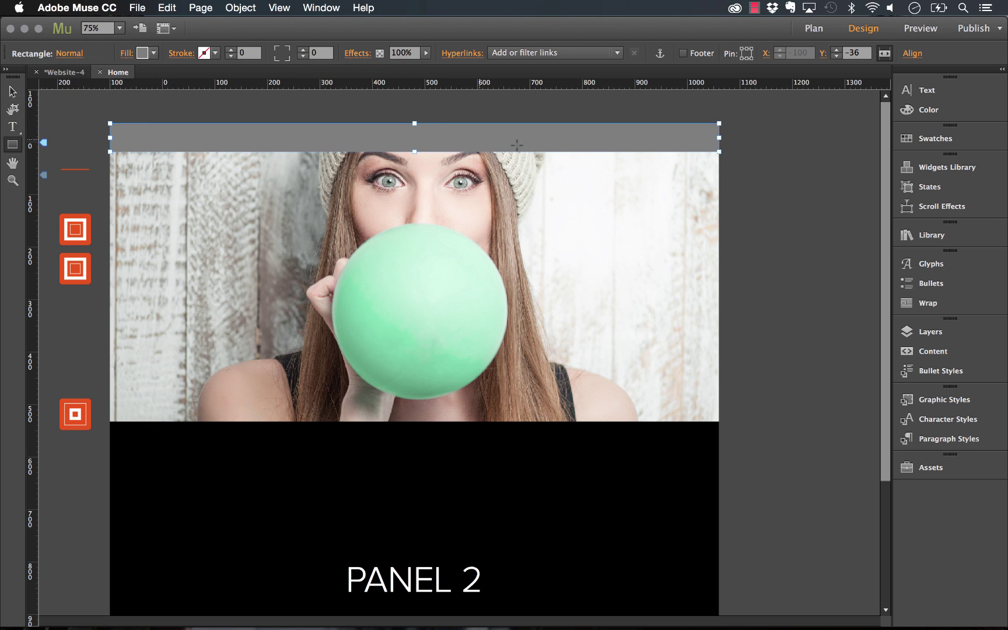
pyautogui.click(12, 92)
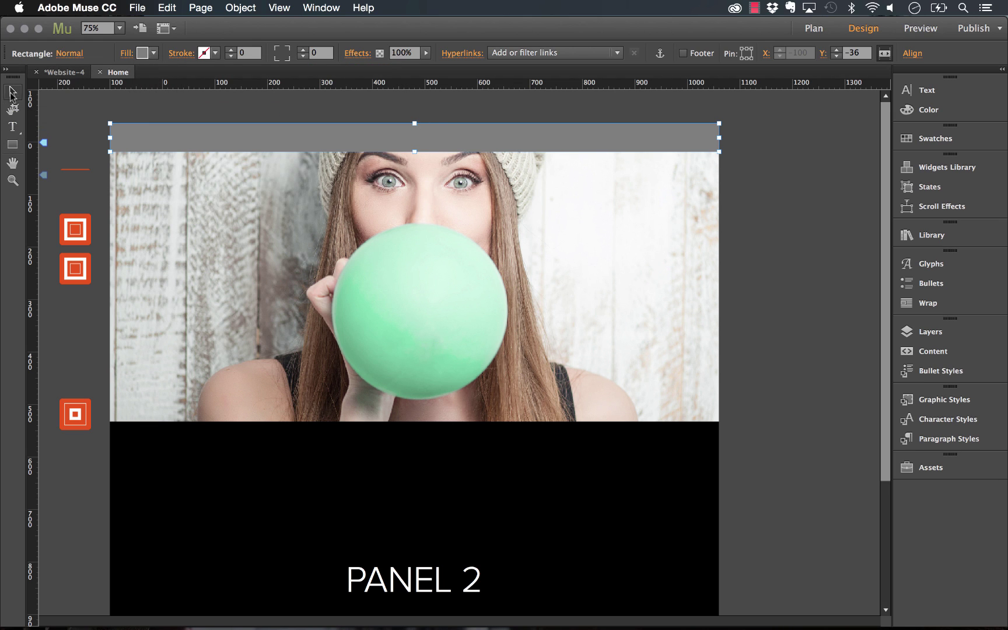
# Step: Create a graphic style named header from the grey rectangle
pyautogui.click(928, 400)
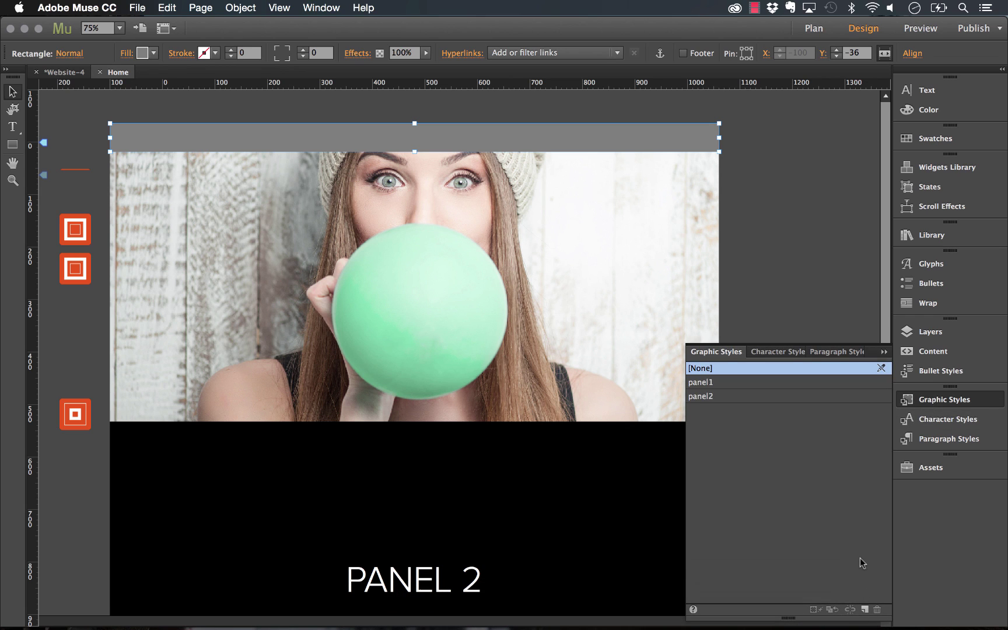
pyautogui.click(865, 609)
pyautogui.doubleClick(705, 410)
pyautogui.write('header')
pyautogui.press('Return')
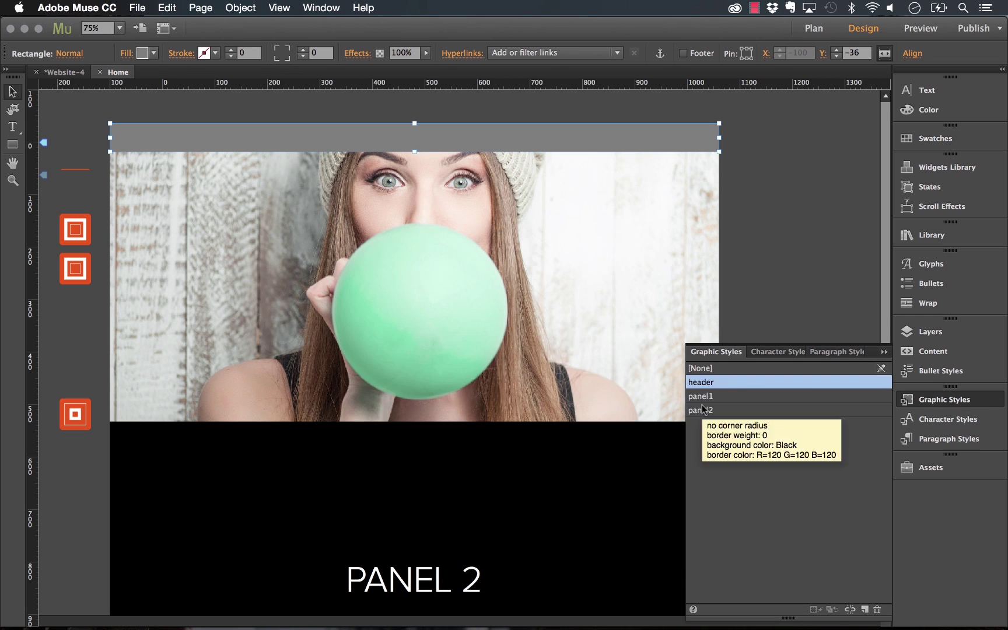
pyautogui.click(885, 352)
# Step: Turn off the fixed footer in the Controller widget's header and footer settings
pyautogui.click(79, 184)
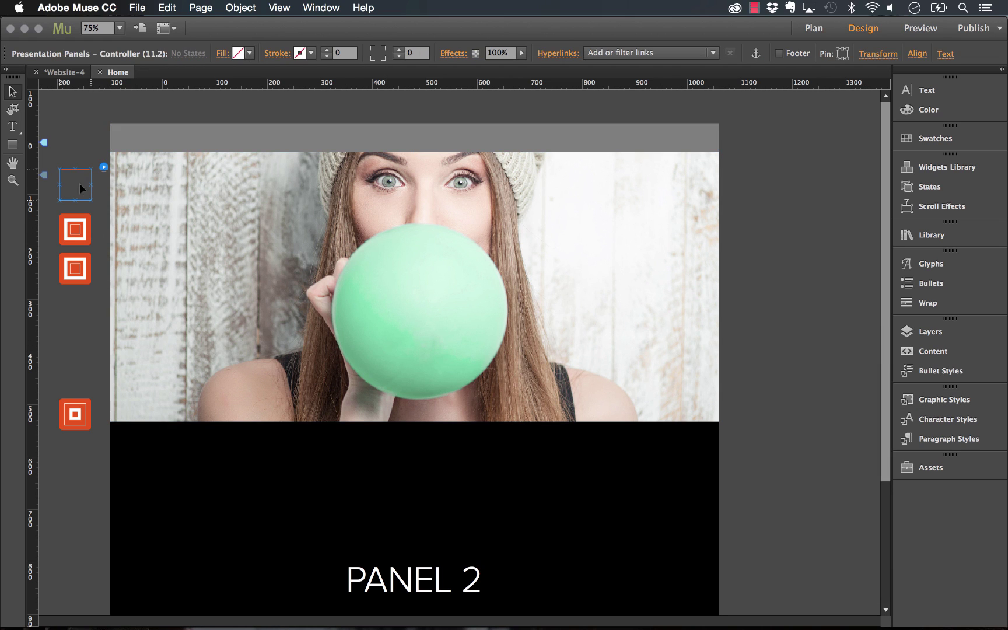
pyautogui.click(102, 169)
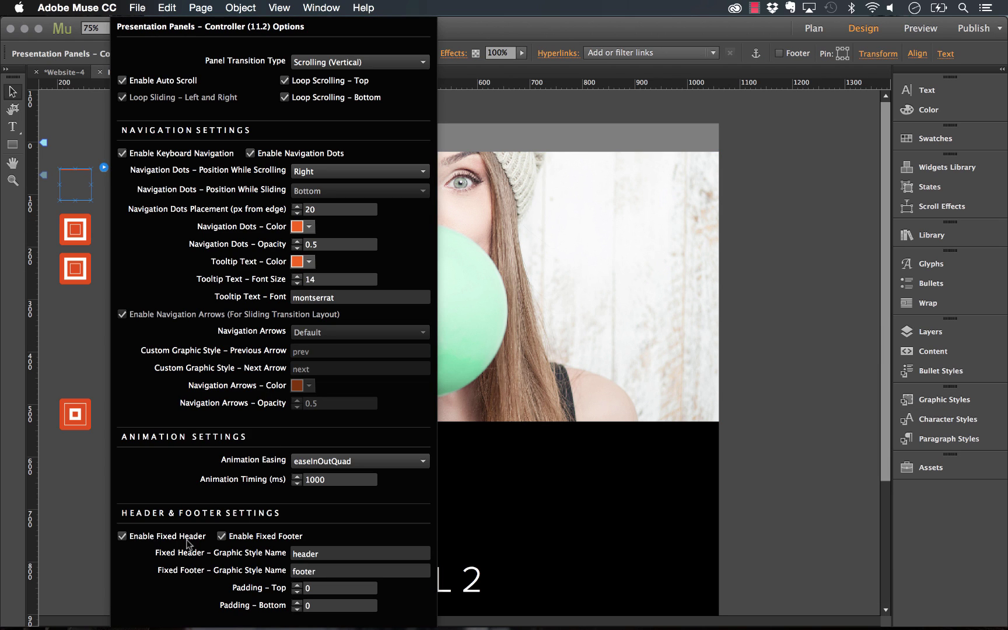
pyautogui.click(221, 535)
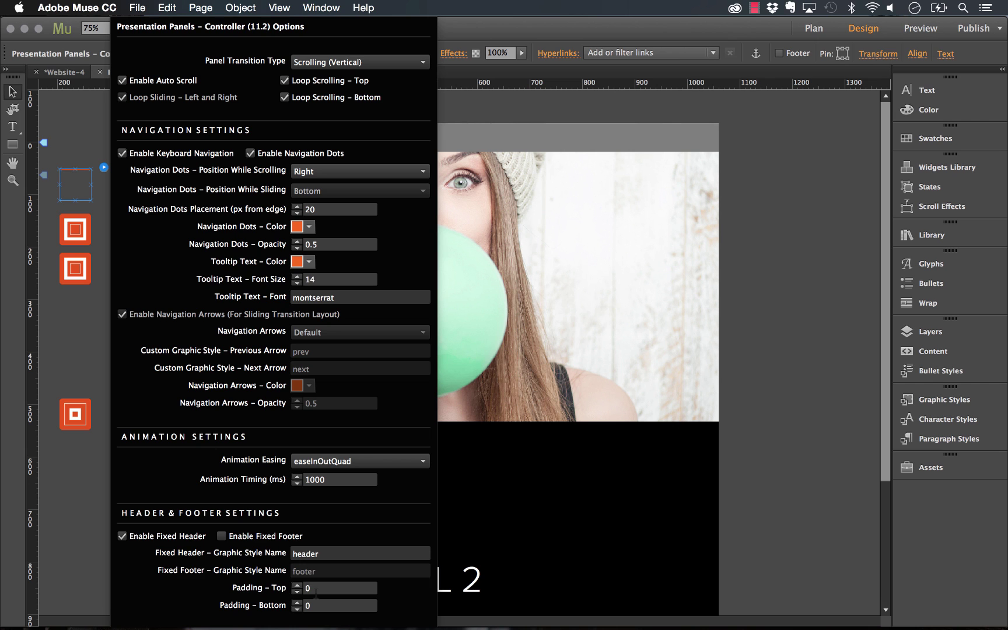
pyautogui.click(809, 367)
# Step: Preview the page in the browser and move between both panels to check the fixed header
pyautogui.click(137, 8)
pyautogui.click(202, 231)
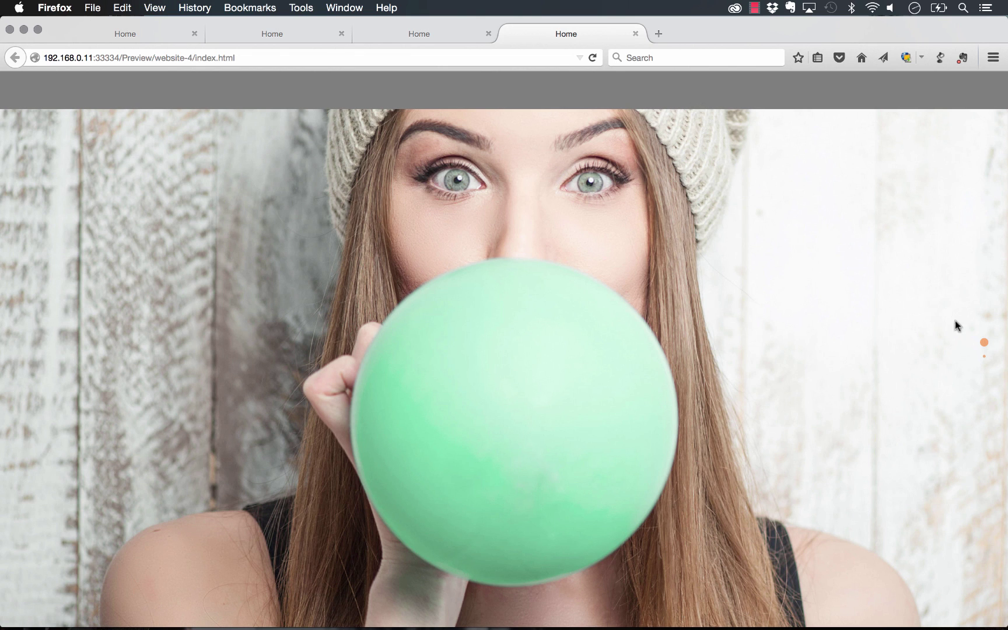
pyautogui.click(984, 357)
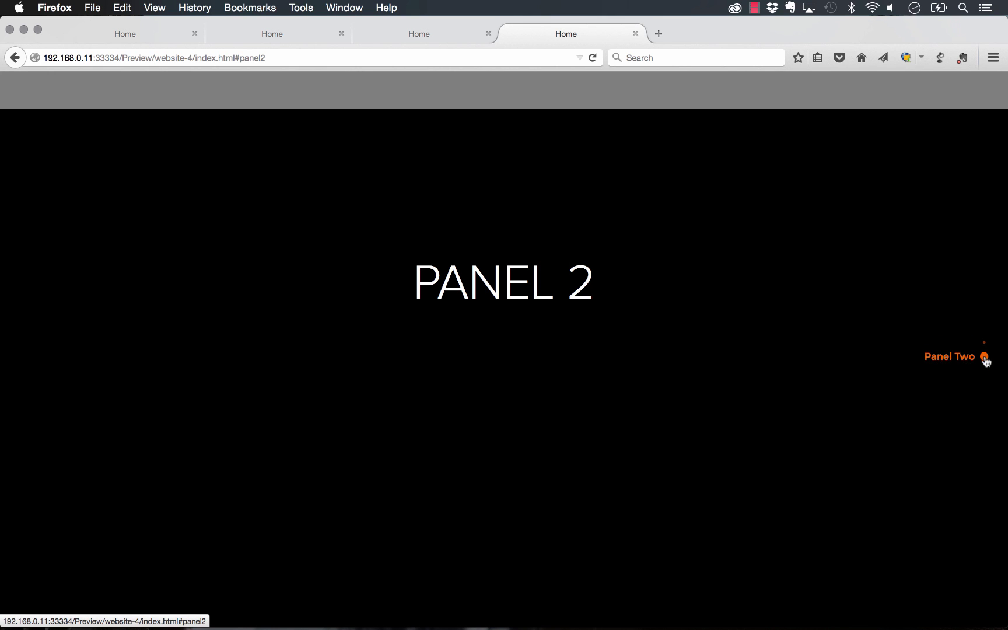
pyautogui.click(984, 342)
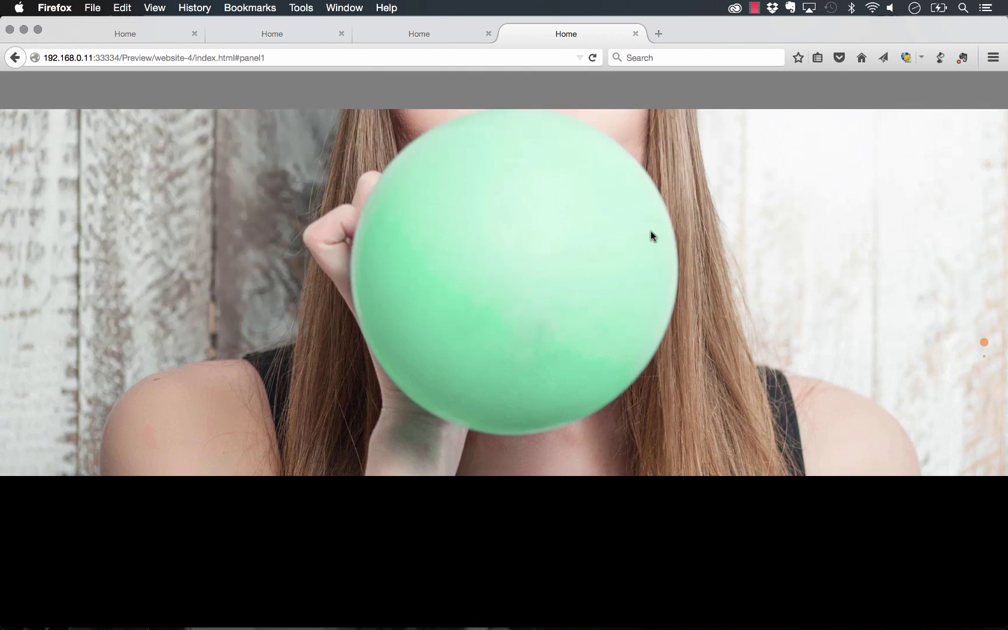
pyautogui.scroll(-2, 650, 231)
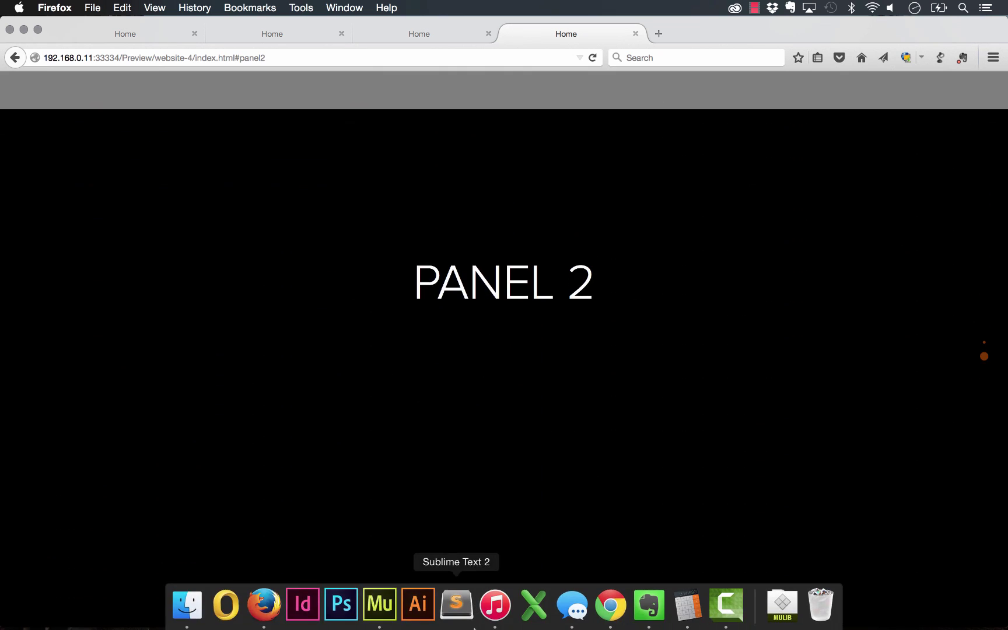
# Step: Back in Adobe Muse, delete the grey header rectangle and move the Child Panel widget up beneath the Parent Panel widgets
pyautogui.click(379, 604)
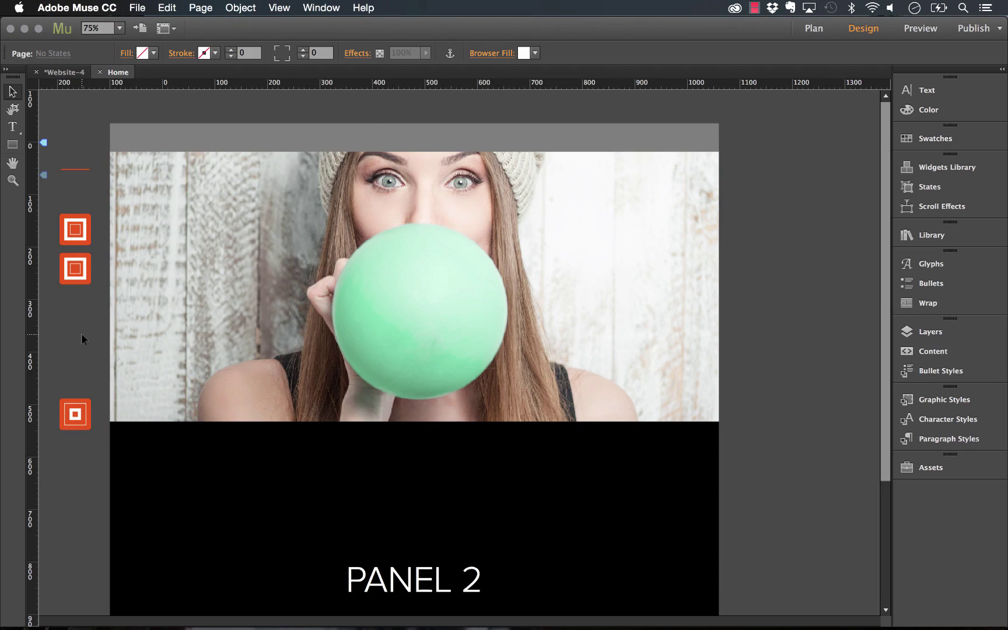
pyautogui.click(82, 178)
pyautogui.click(104, 168)
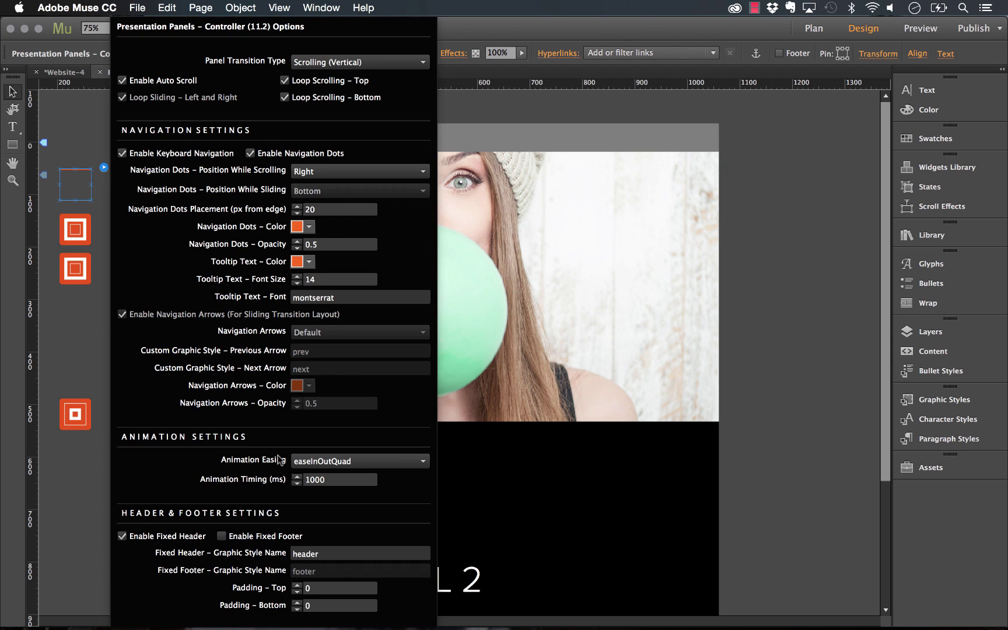
pyautogui.click(62, 336)
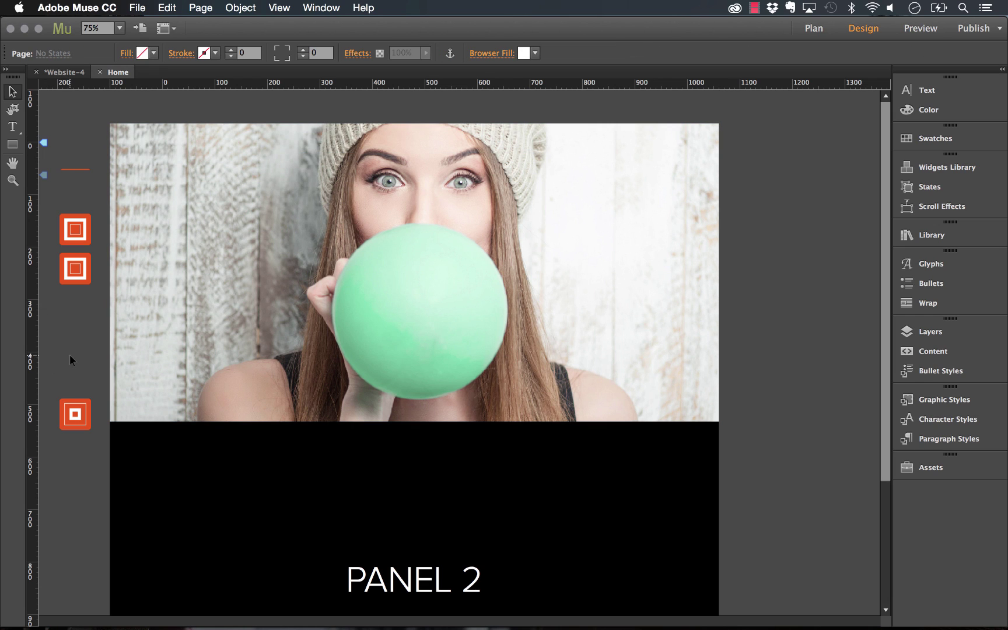
pyautogui.moveTo(76, 412); pyautogui.dragTo(78, 338)
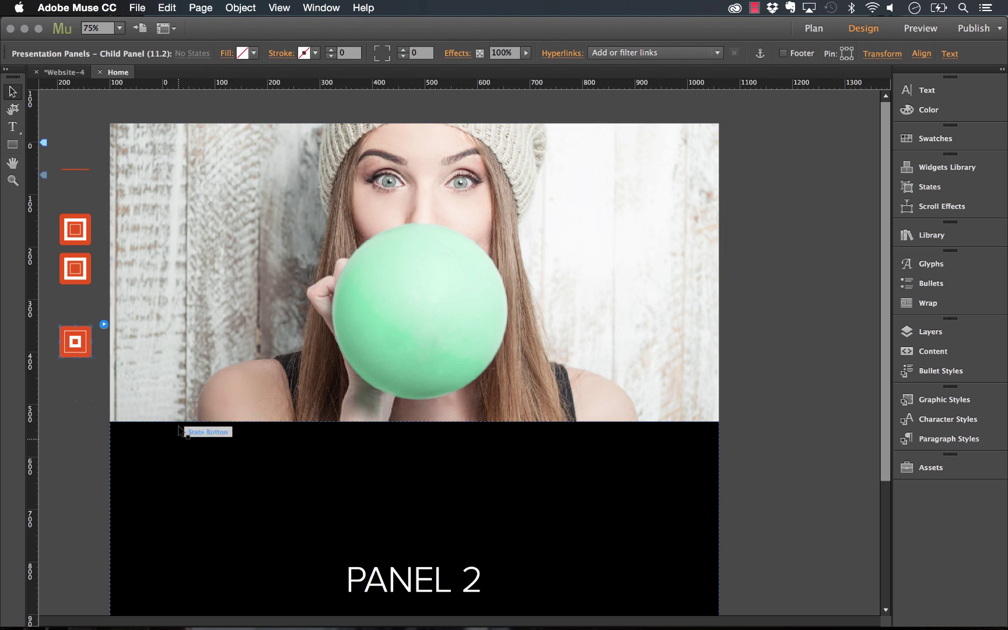
# Step: Switch to the Firefox preview and examine the PANEL 2 page
pyautogui.click(263, 604)
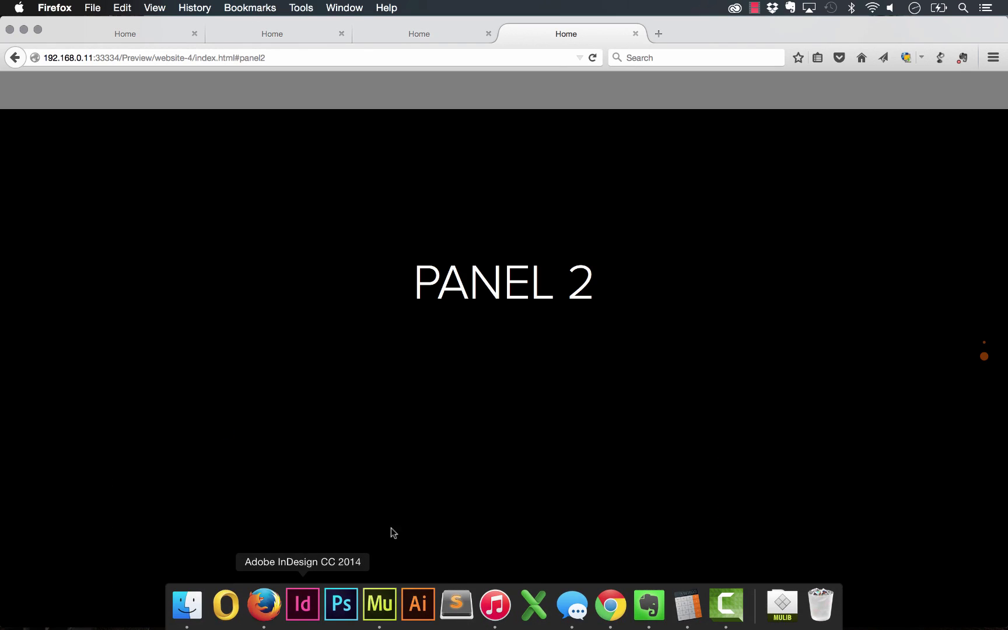
pyautogui.moveTo(1005, 231); pyautogui.dragTo(1004, 310)
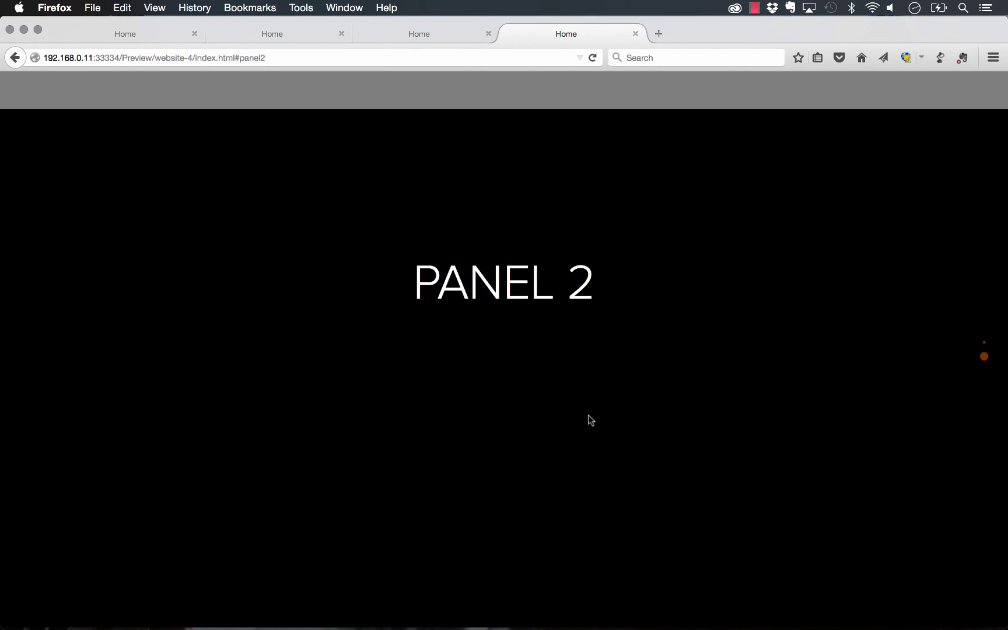
pyautogui.moveTo(1004, 165); pyautogui.dragTo(1007, 233)
pyautogui.moveTo(551, 628)
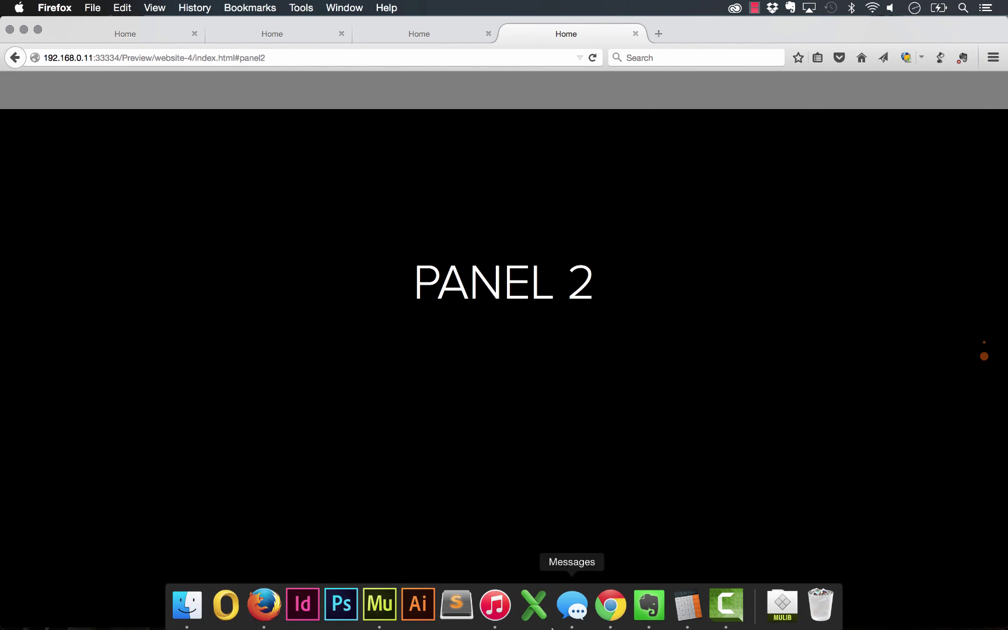
# Step: Return to Adobe Muse and nest a grey State Button in the black second panel, with the PANEL 2 text inside it
pyautogui.click(390, 611)
pyautogui.scroll(-4, 377, 295)
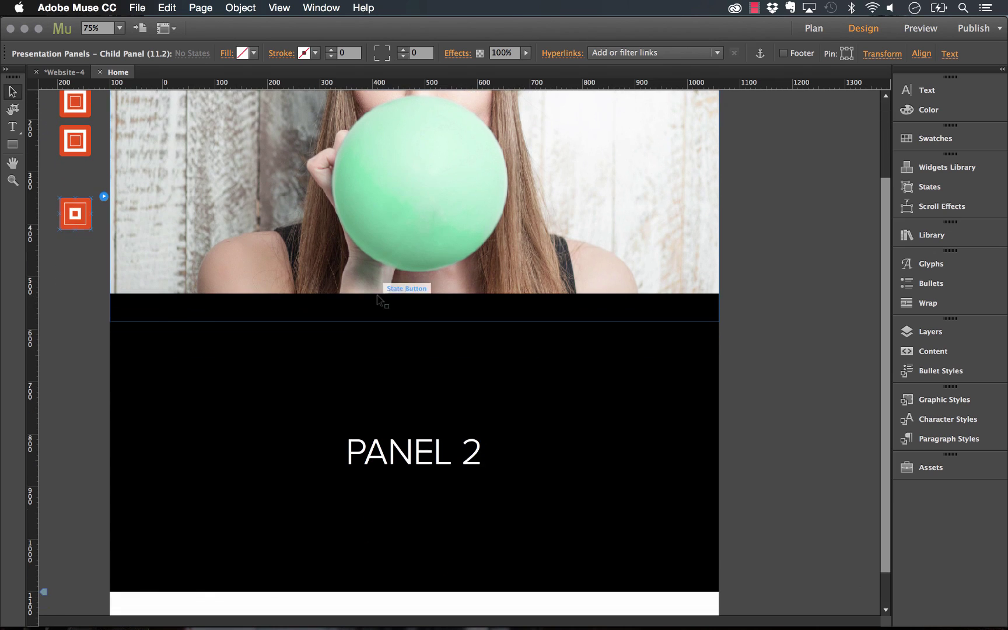
pyautogui.click(440, 454)
pyautogui.click(852, 267)
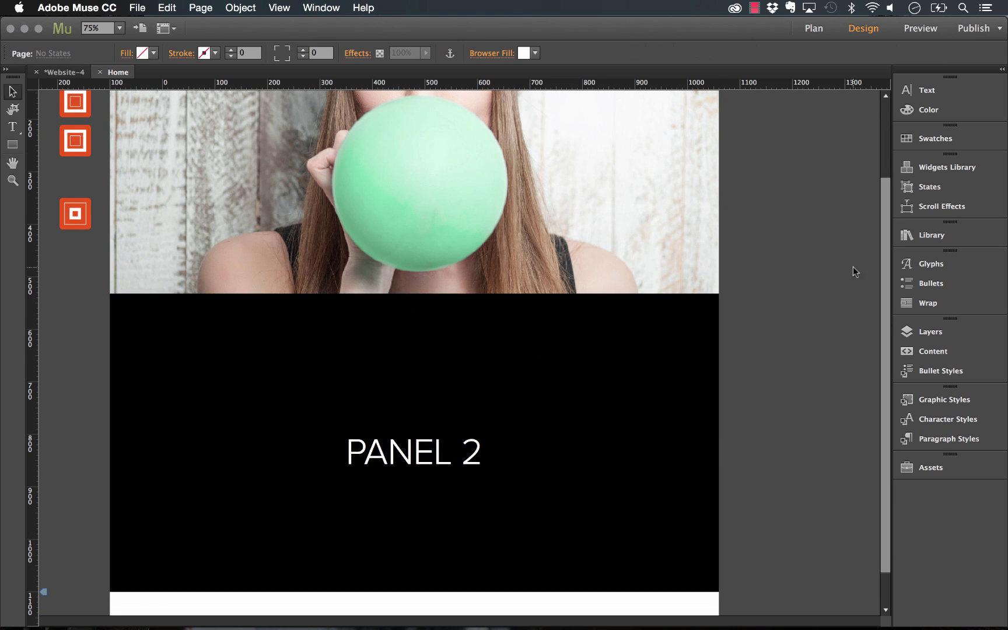
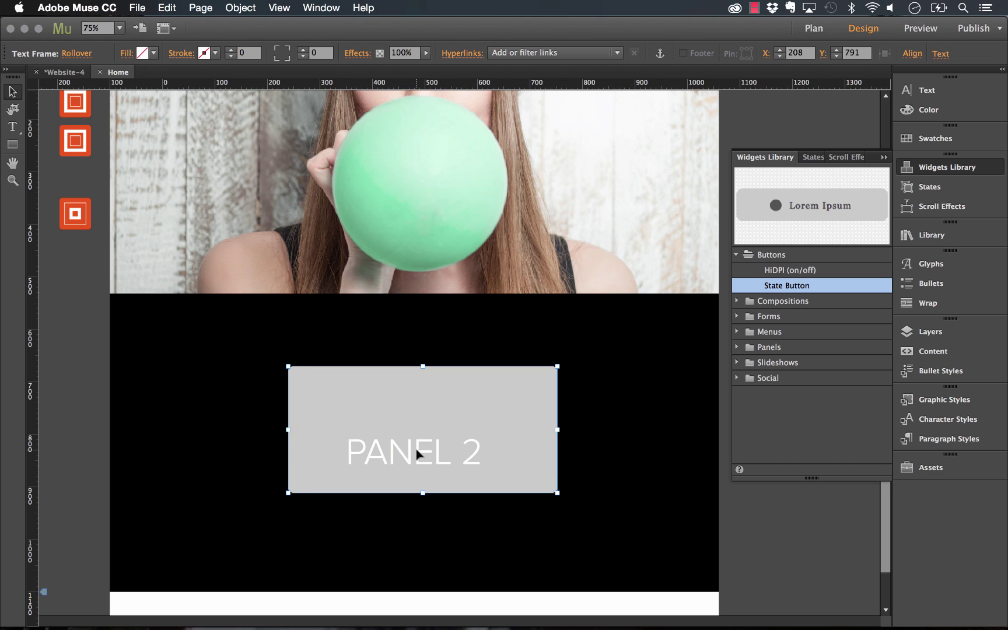
# Step: Centre the PANEL 2 text vertically within the grey State Button at about Y 749
pyautogui.click(444, 452)
pyautogui.moveTo(443, 452); pyautogui.dragTo(456, 428)
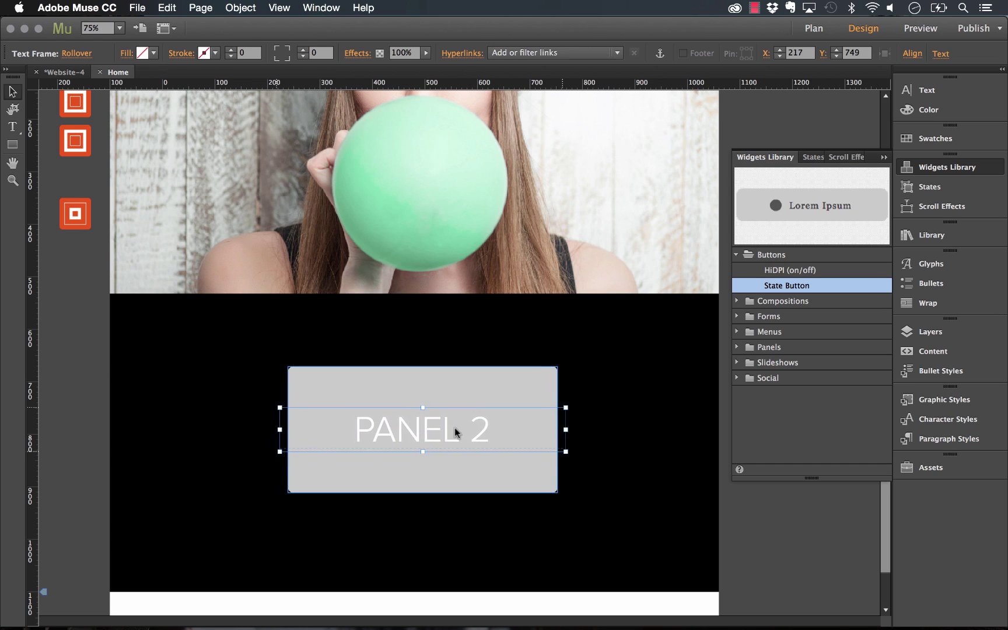
pyautogui.click(486, 430)
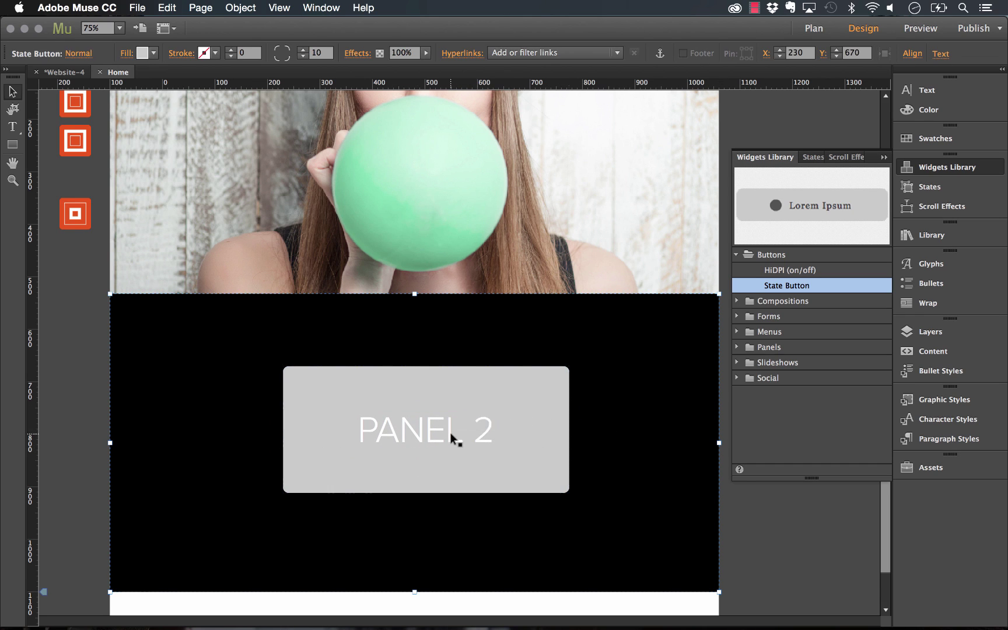
pyautogui.click(452, 433)
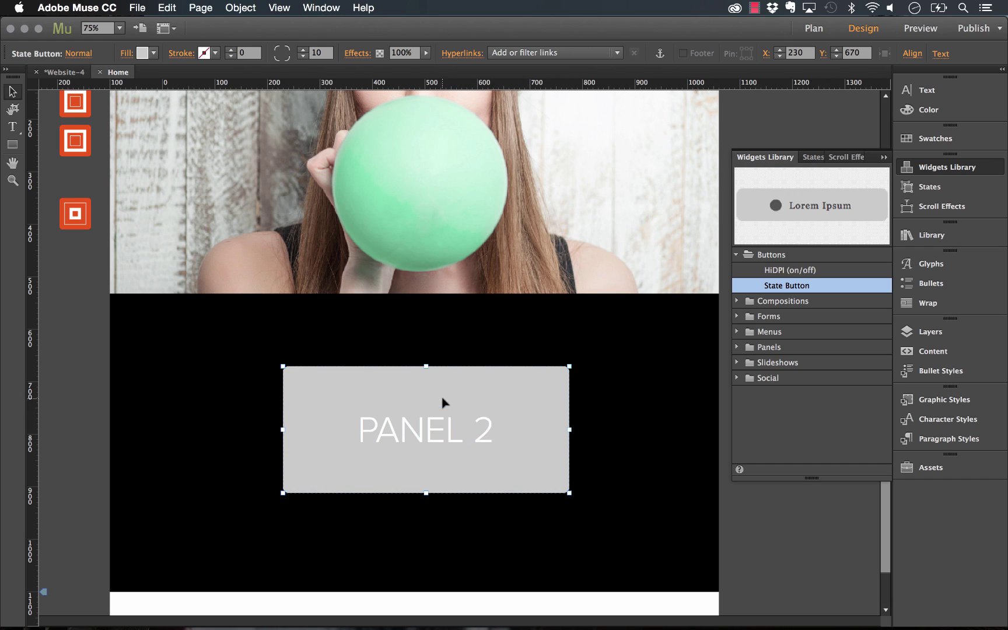
# Step: Set the nested State Button's fill to none and select its PANEL 2 text frame
pyautogui.click(154, 53)
pyautogui.click(307, 74)
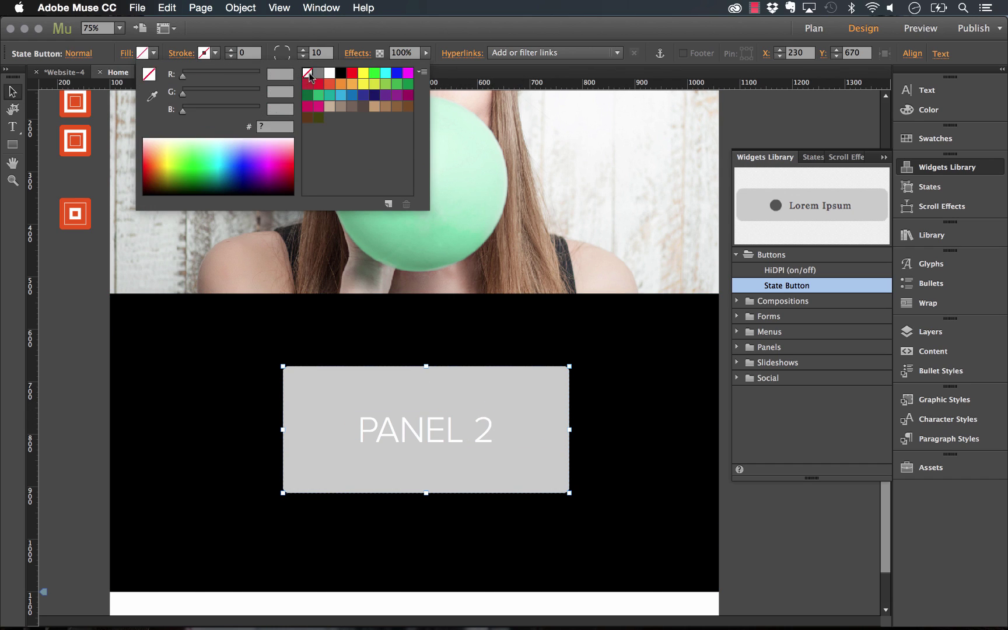
pyautogui.click(461, 424)
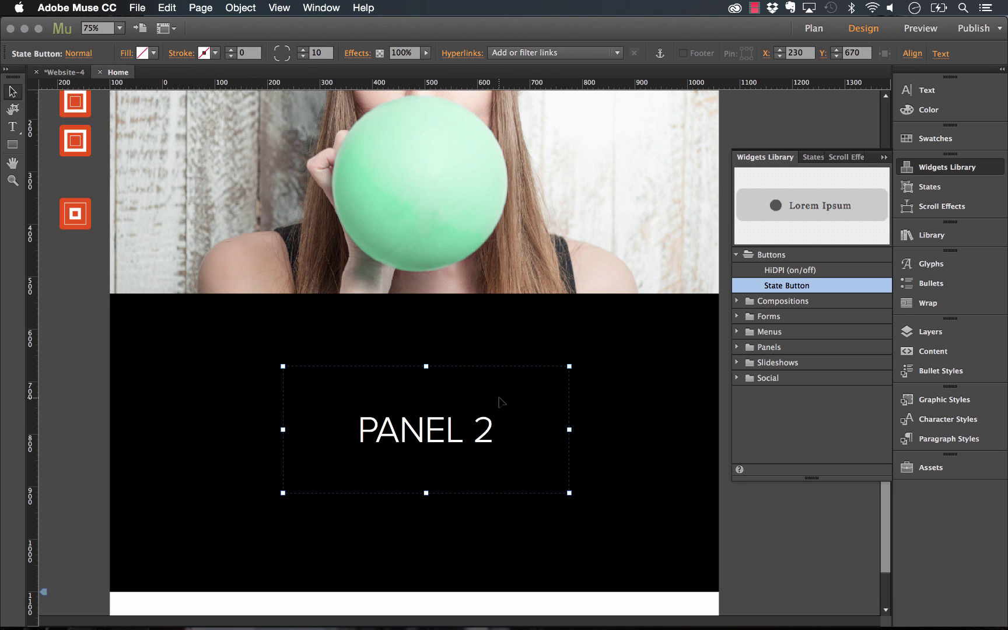
pyautogui.click(518, 423)
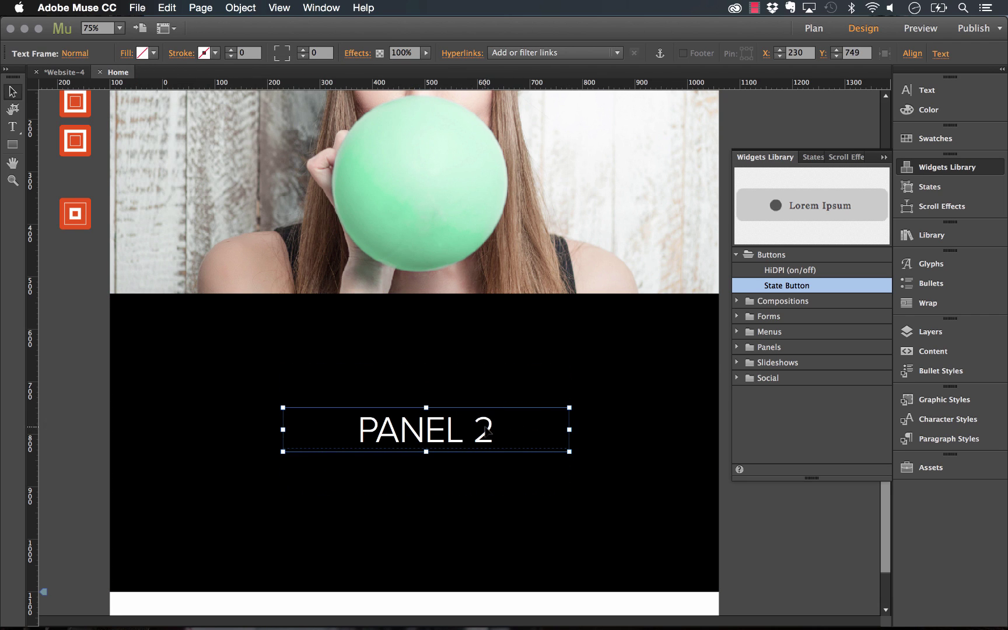
# Step: Move the PANEL 2 text up to Y 721 and draw a small rectangle beneath it at about X 429, Y 816
pyautogui.moveTo(488, 432); pyautogui.dragTo(435, 383)
pyautogui.press('m')
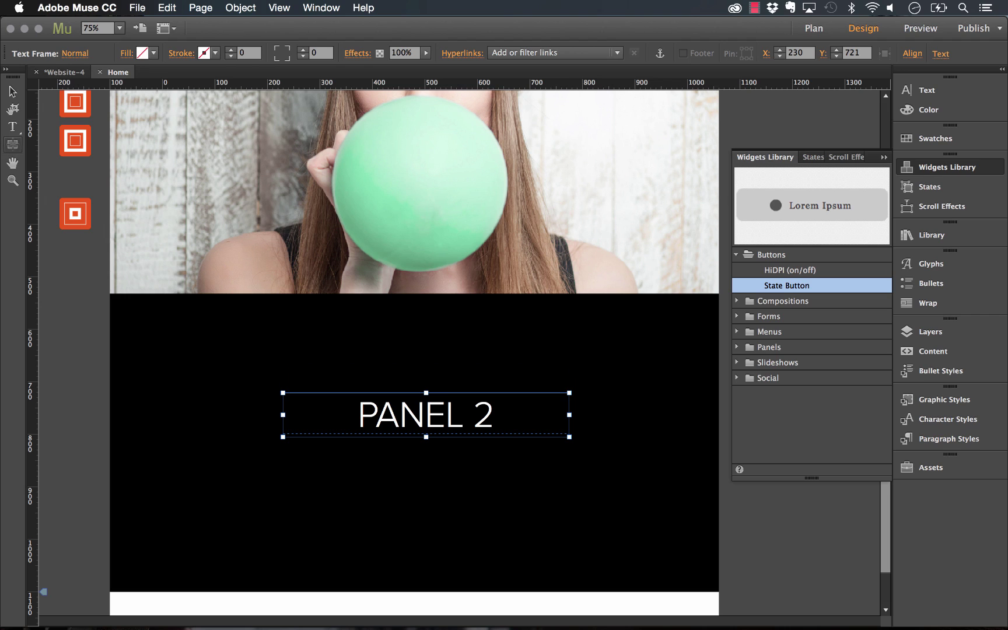
pyautogui.moveTo(389, 441); pyautogui.dragTo(473, 462)
# Step: Fill the rectangle under the PANEL 2 text with a new orange swatch, FA6900
pyautogui.click(143, 53)
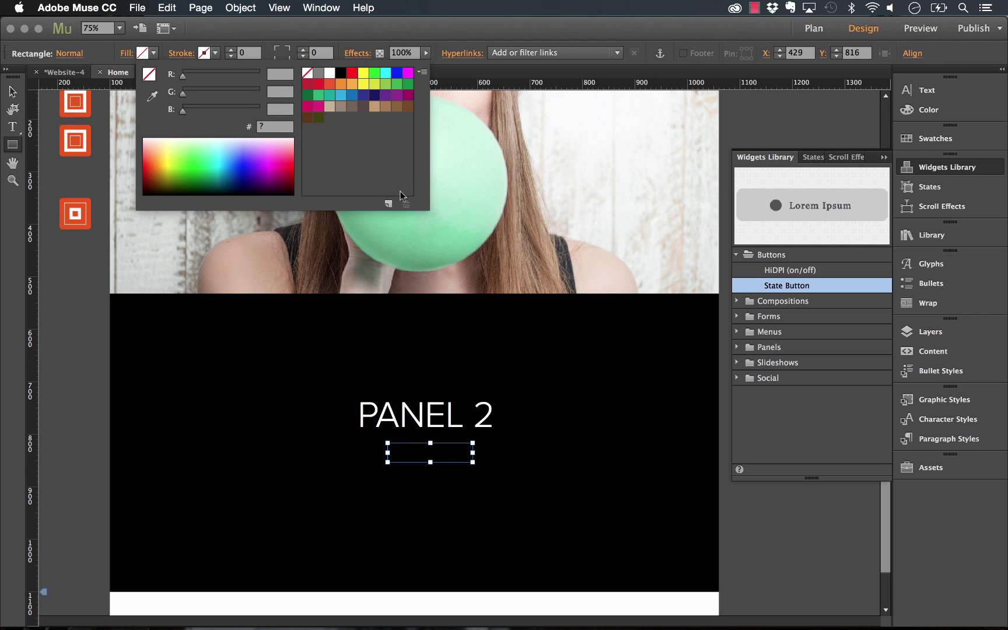
pyautogui.click(387, 203)
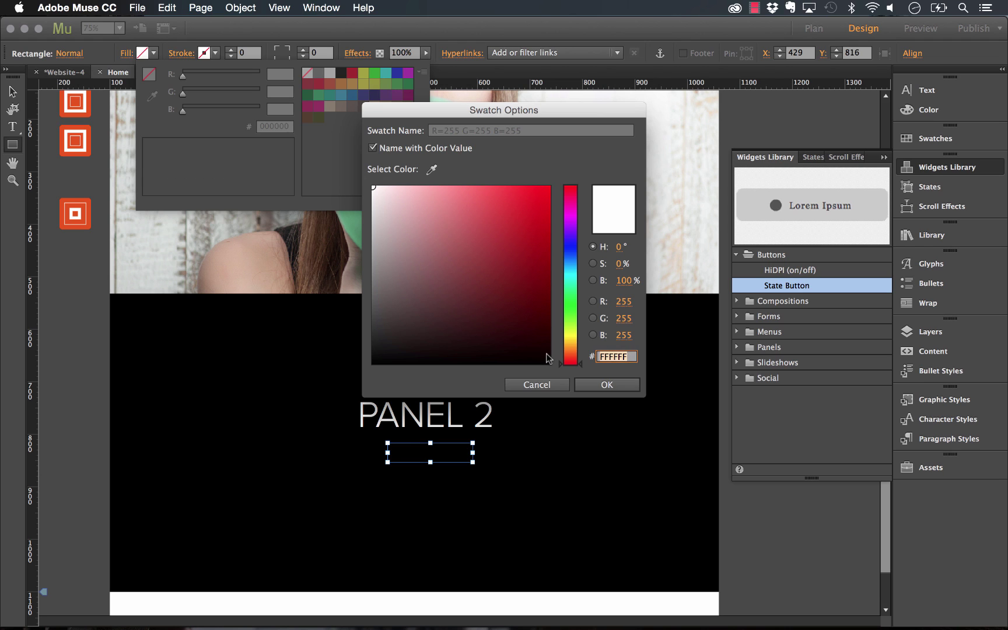
pyautogui.write('FA6900')
pyautogui.press('Return')
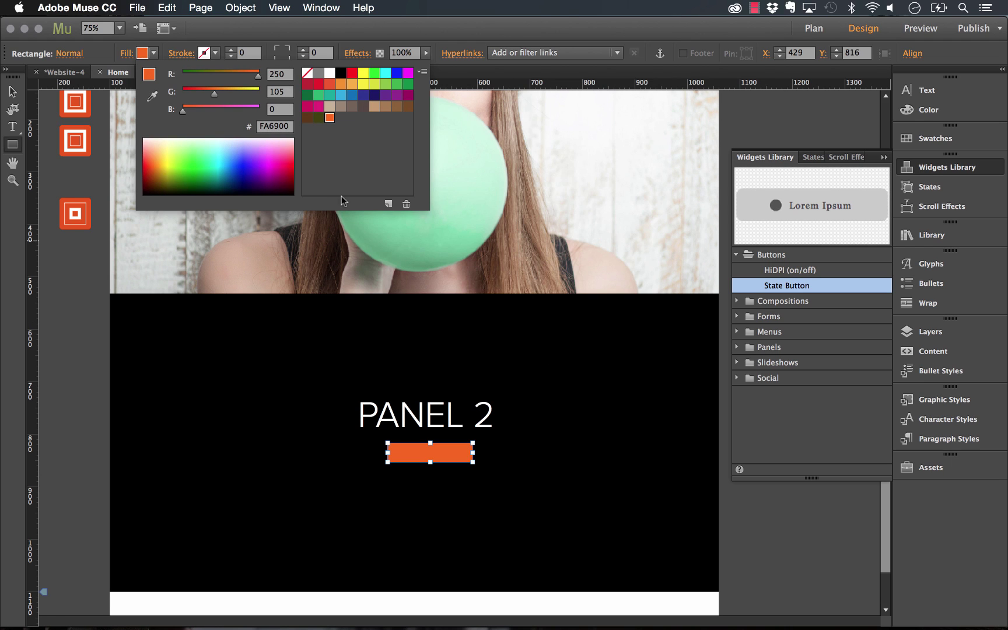
pyautogui.press('Escape')
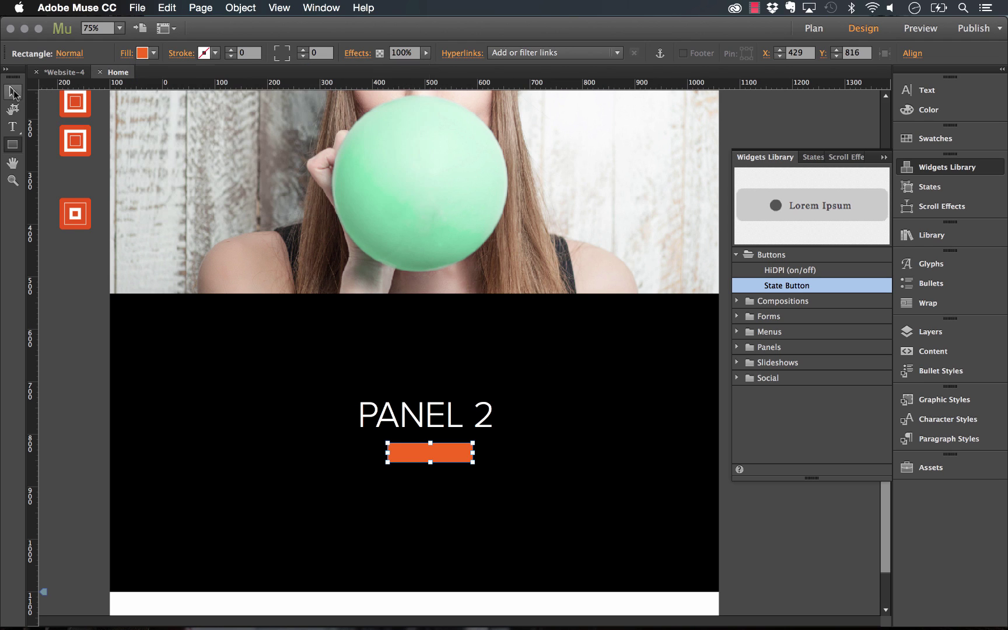
# Step: Round the orange rectangle's corners to 10, enlarge it slightly and centre it under the PANEL 2 text at X 409, Y 816
pyautogui.click(288, 50)
pyautogui.press('v')
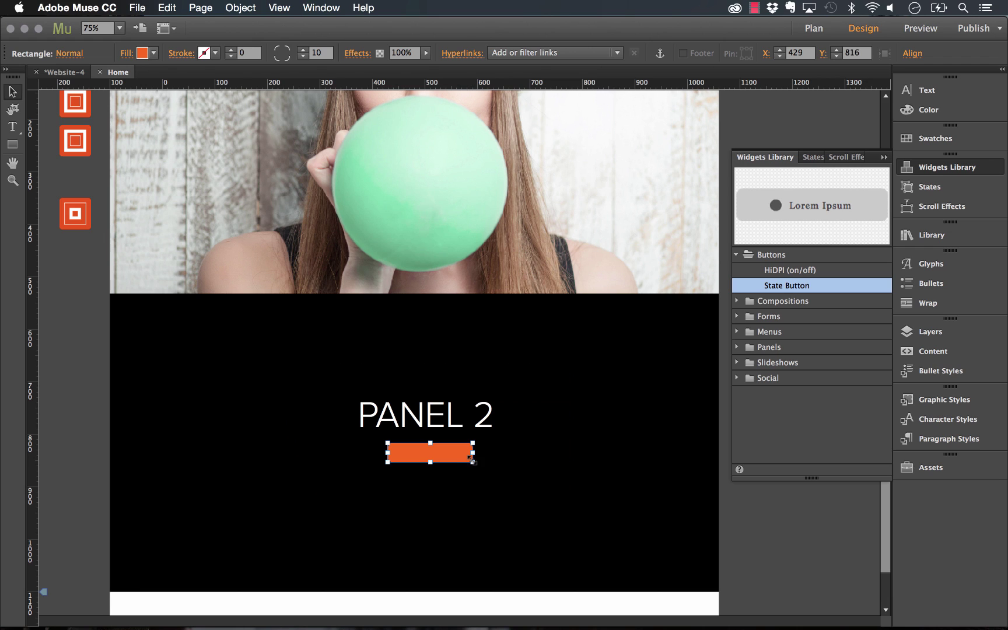
pyautogui.moveTo(472, 461)
pyautogui.mouseDown()
pyautogui.moveTo(485, 469)
pyautogui.moveTo(465, 461)
pyautogui.mouseUp()
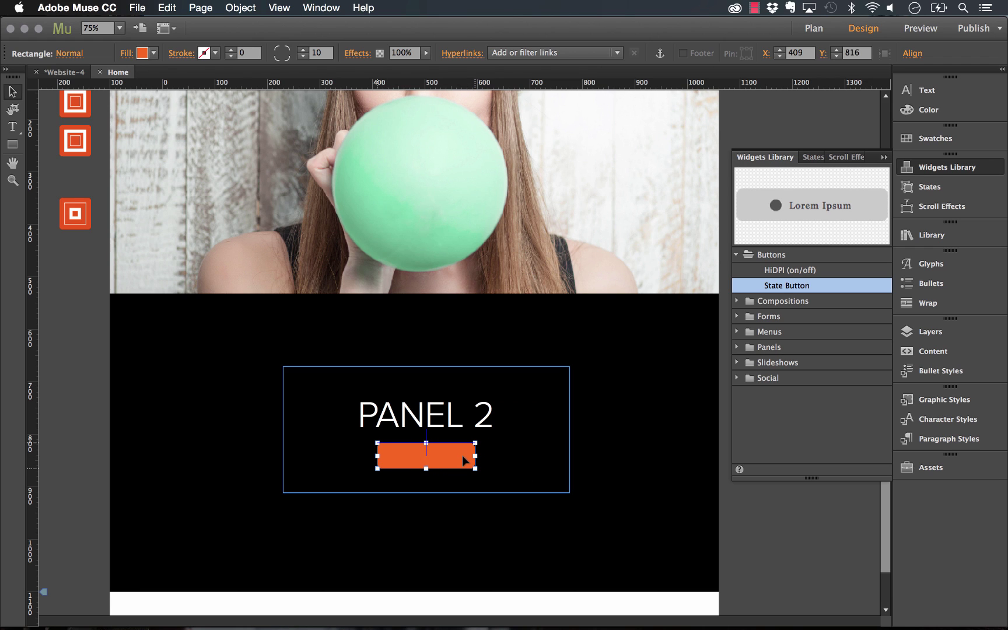
# Step: Select the nested State Button around the PANEL 2 content and save a new graphic style for it named child1
pyautogui.click(625, 466)
pyautogui.click(460, 415)
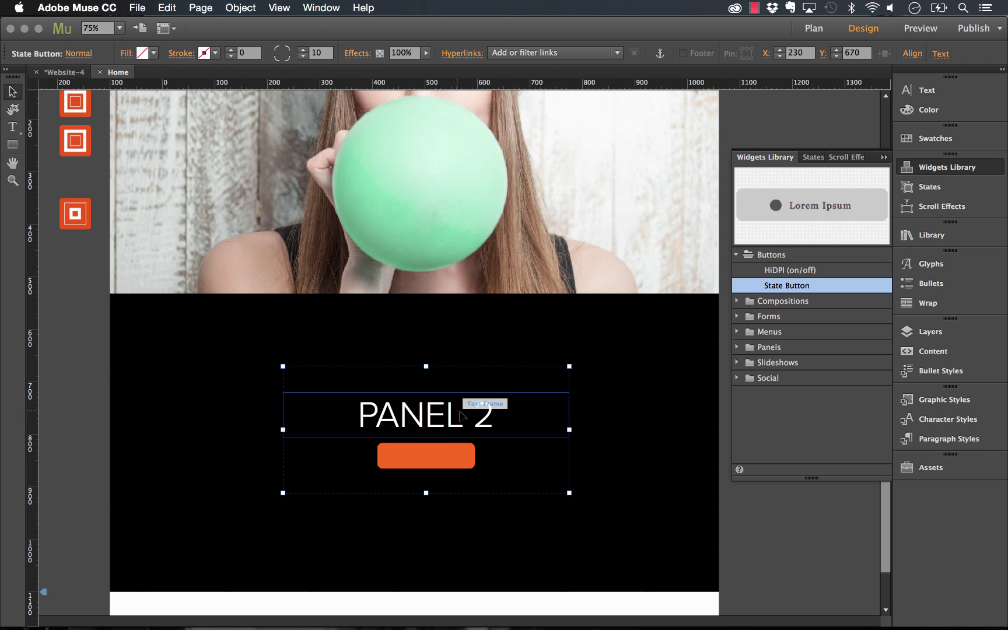
pyautogui.click(476, 416)
pyautogui.click(491, 459)
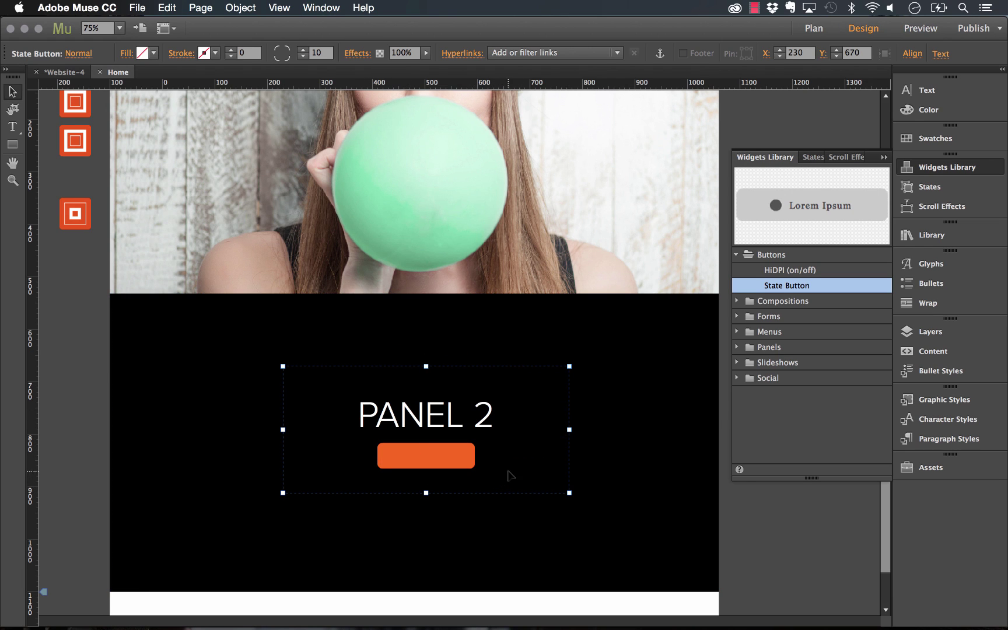
pyautogui.click(884, 157)
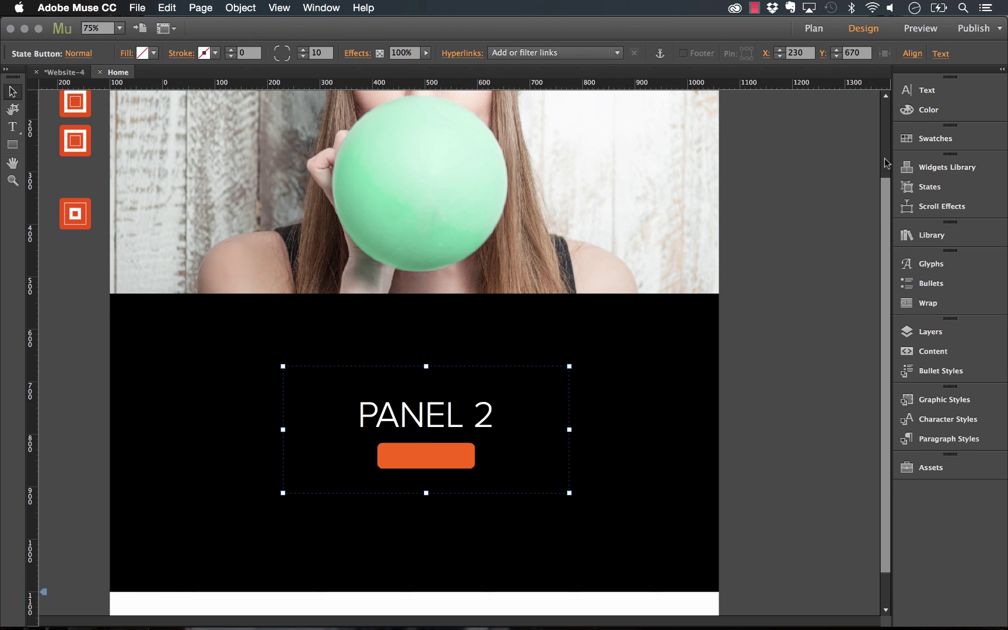
pyautogui.click(954, 401)
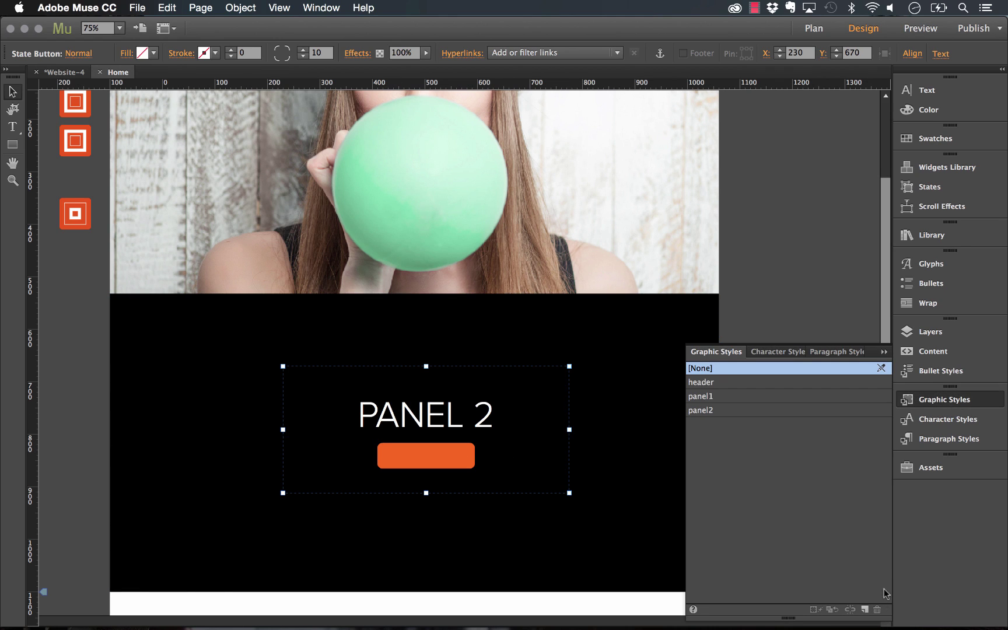
pyautogui.click(864, 611)
pyautogui.doubleClick(703, 425)
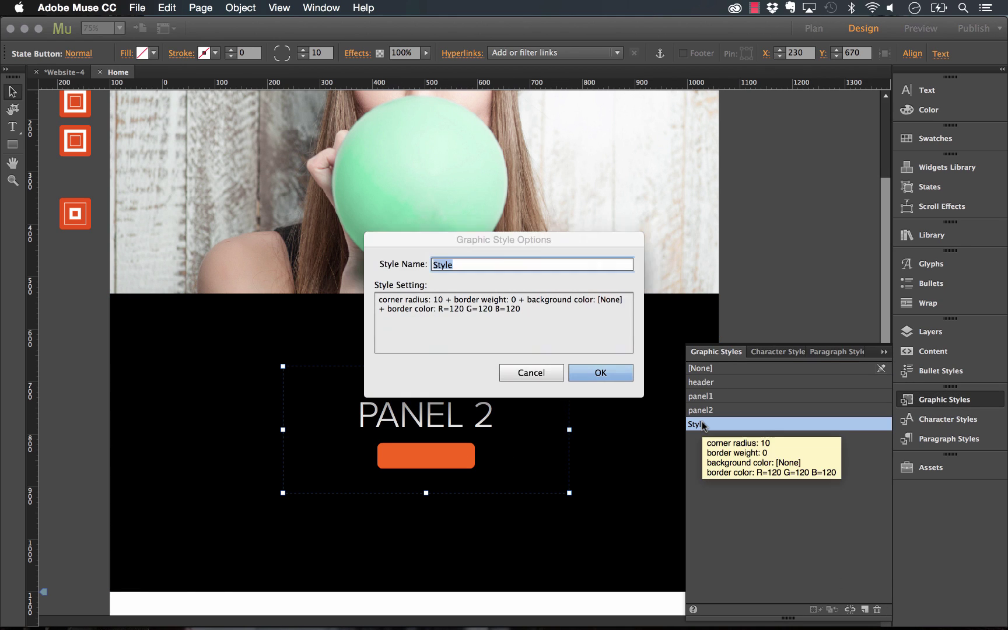
pyautogui.write('c')
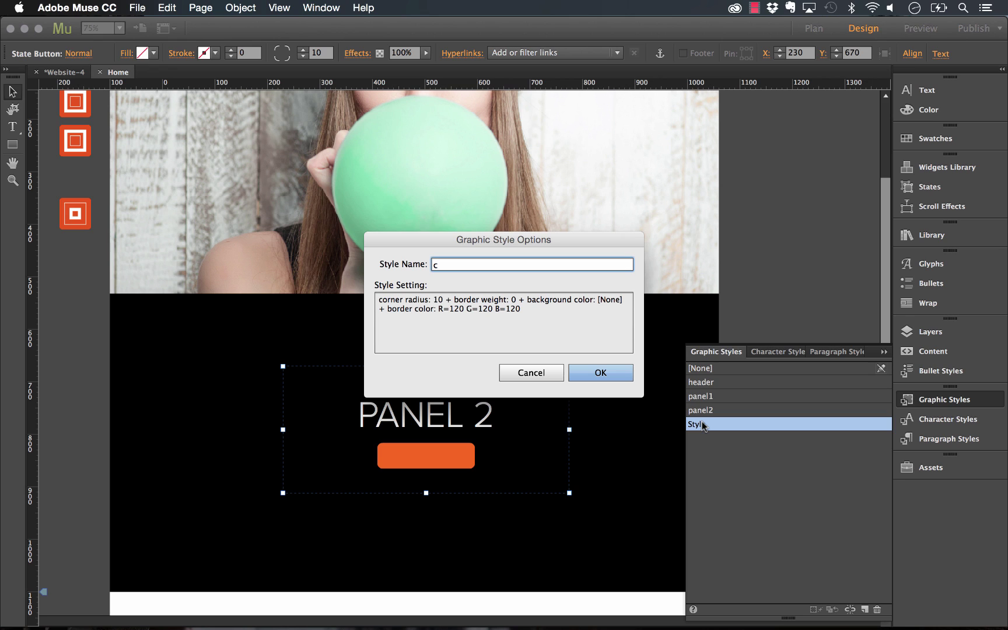
pyautogui.write('hild1')
pyautogui.click(625, 376)
pyautogui.click(885, 351)
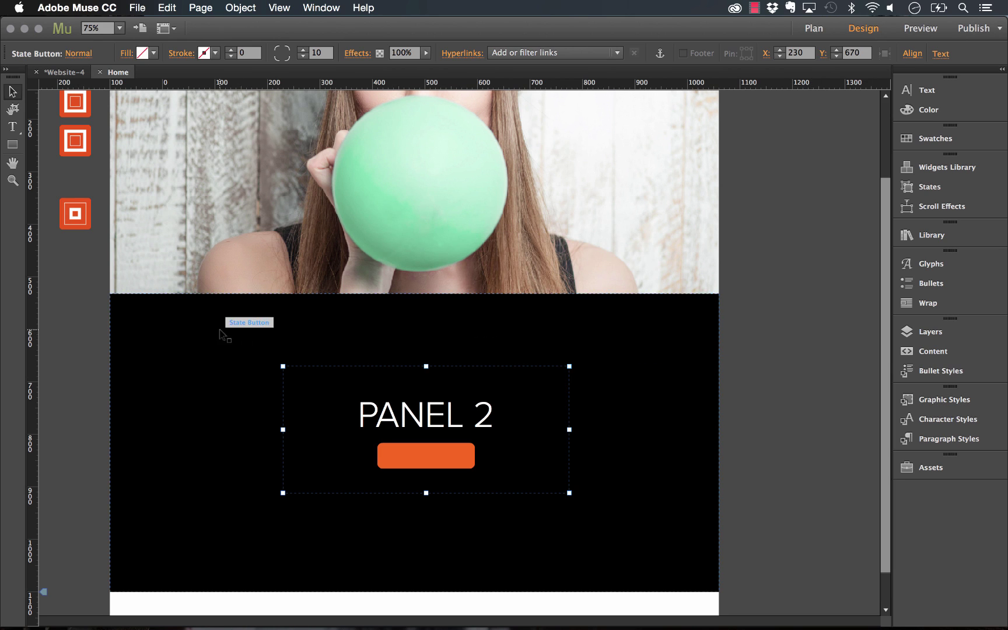
# Step: Set the Graphic Style in the Presentation Panels Child Panel widget's options to child1
pyautogui.click(76, 214)
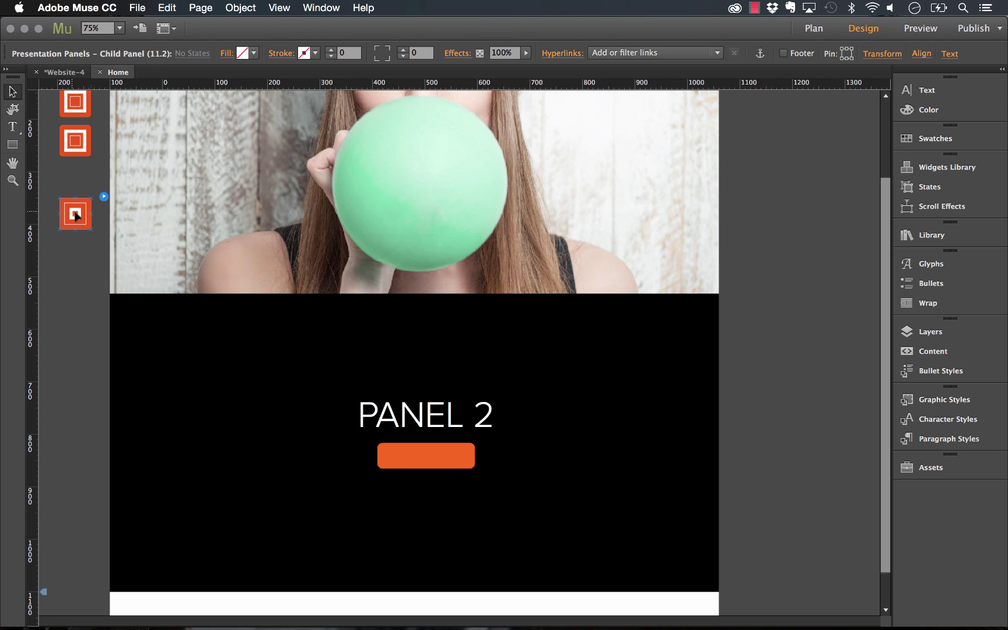
pyautogui.click(104, 197)
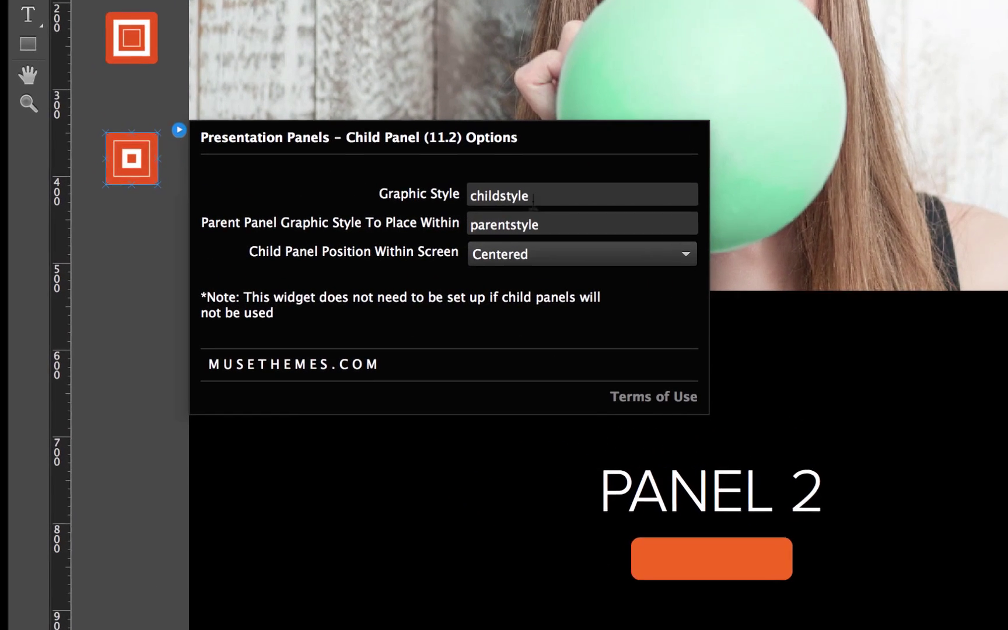
pyautogui.click(533, 199)
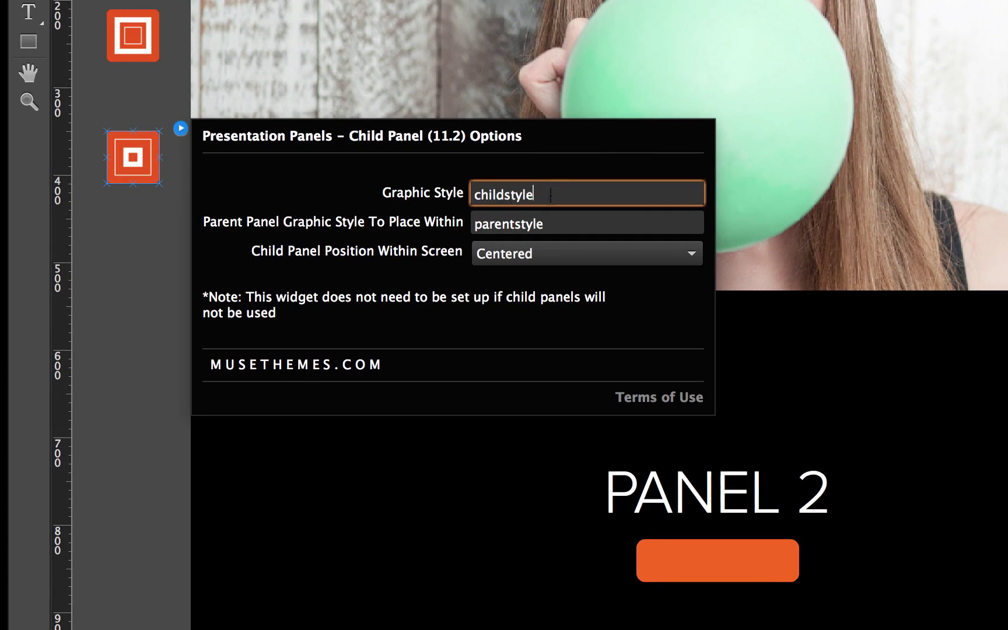
pyautogui.moveTo(532, 198); pyautogui.dragTo(457, 200)
pyautogui.write('child1')
pyautogui.press('Tab')
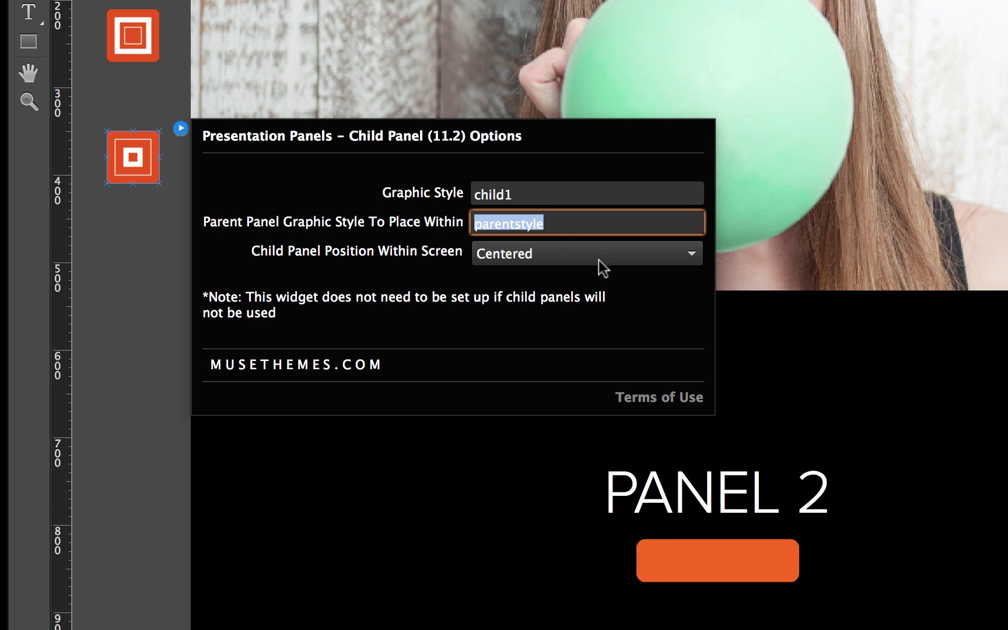
# Step: Set the Child Panel widget's parent panel graphic style to panel2 and its position within the screen to Centered
pyautogui.click(552, 225)
pyautogui.doubleClick(510, 225)
pyautogui.write('pan')
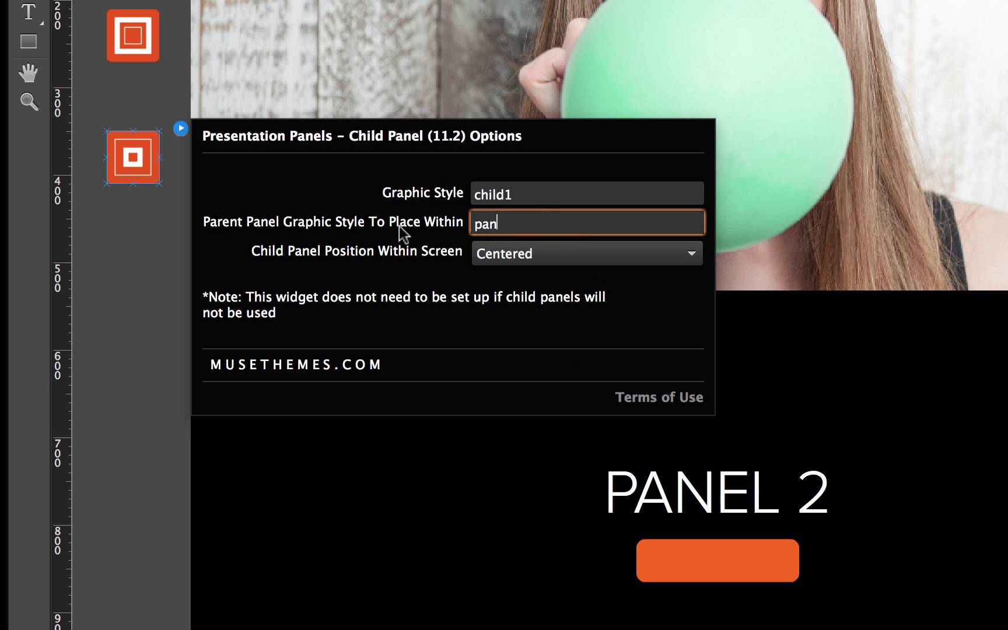
pyautogui.write('el2')
pyautogui.press('Tab')
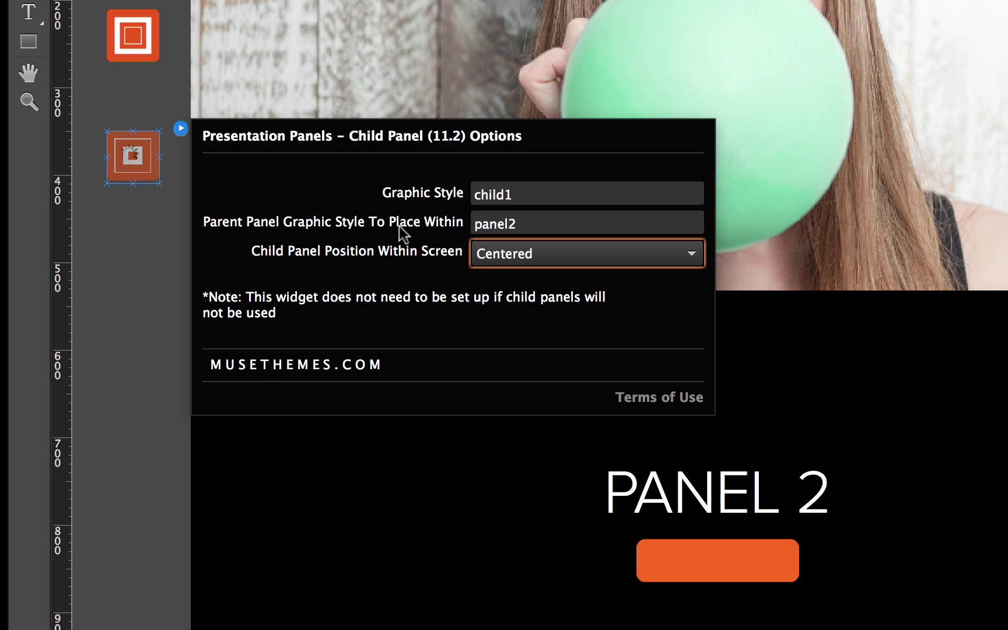
pyautogui.click(517, 254)
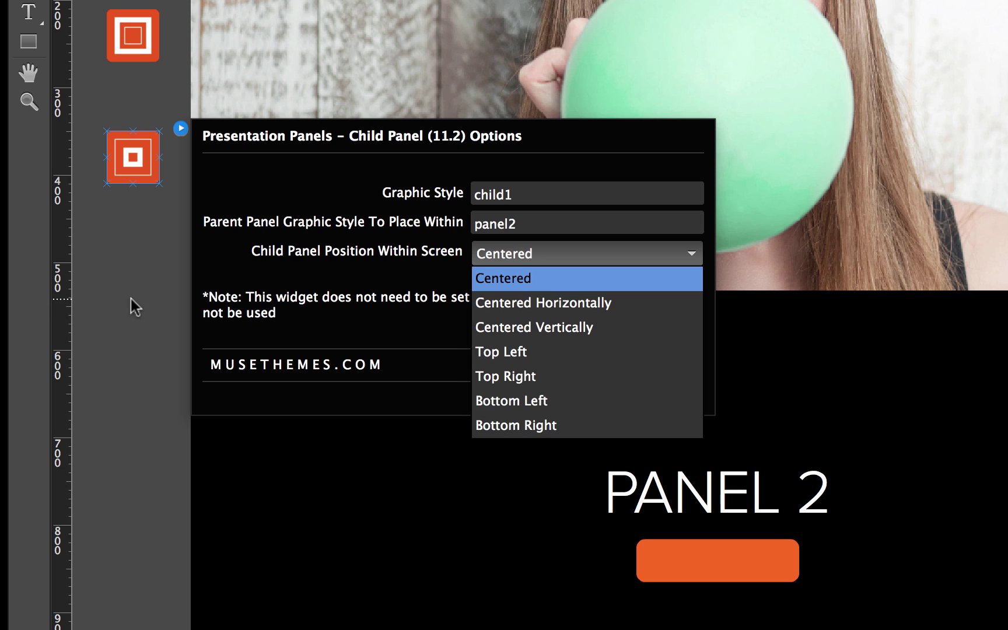
pyautogui.click(541, 280)
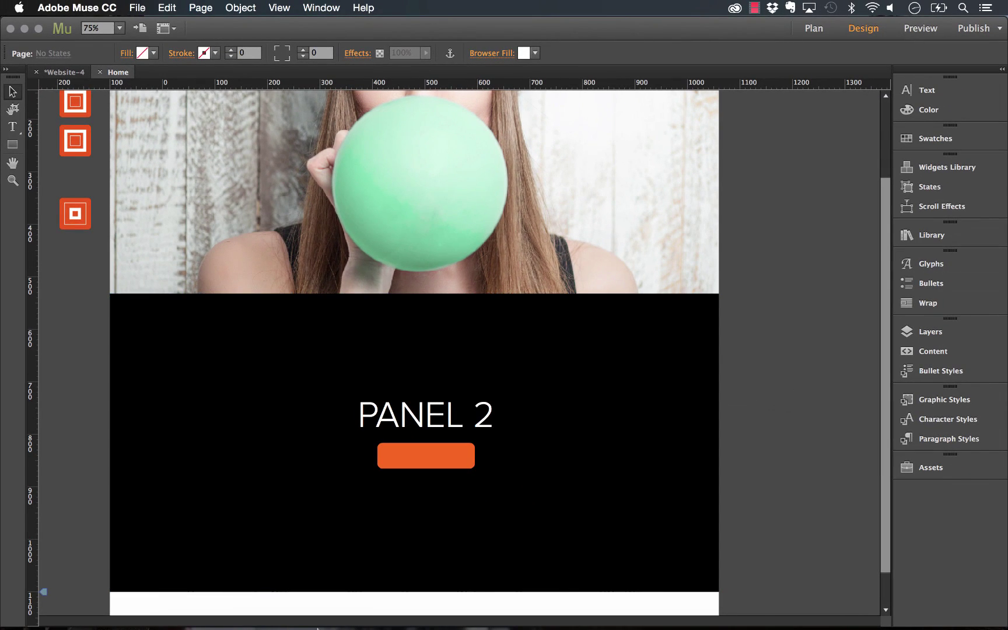
# Step: Preview the page in Firefox, examine the child content in the second panel, and compare it with the online Presentation Panels demo
pyautogui.click(263, 603)
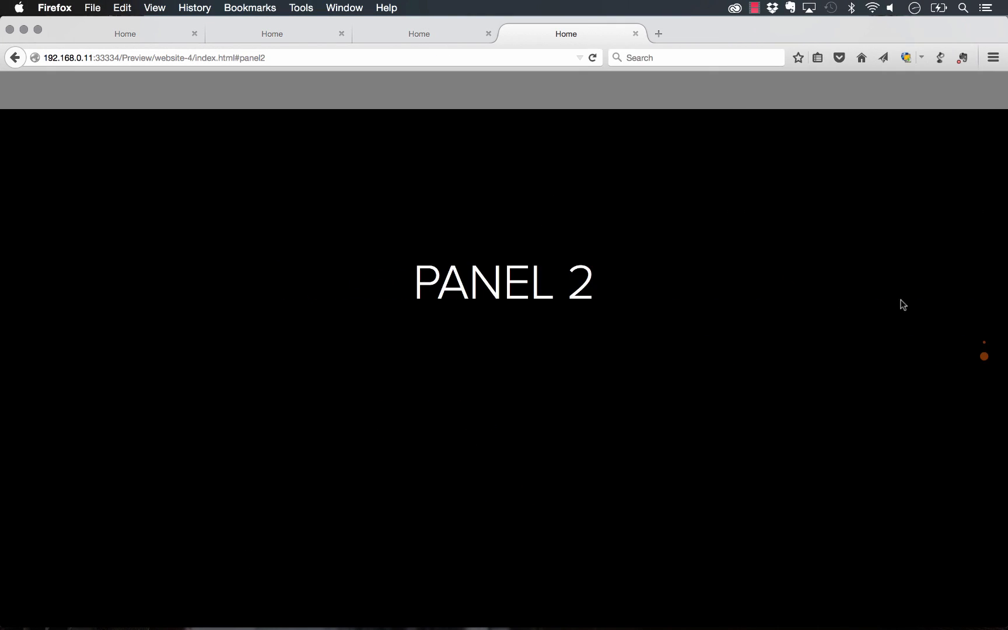
pyautogui.moveTo(298, 626)
pyautogui.click(380, 619)
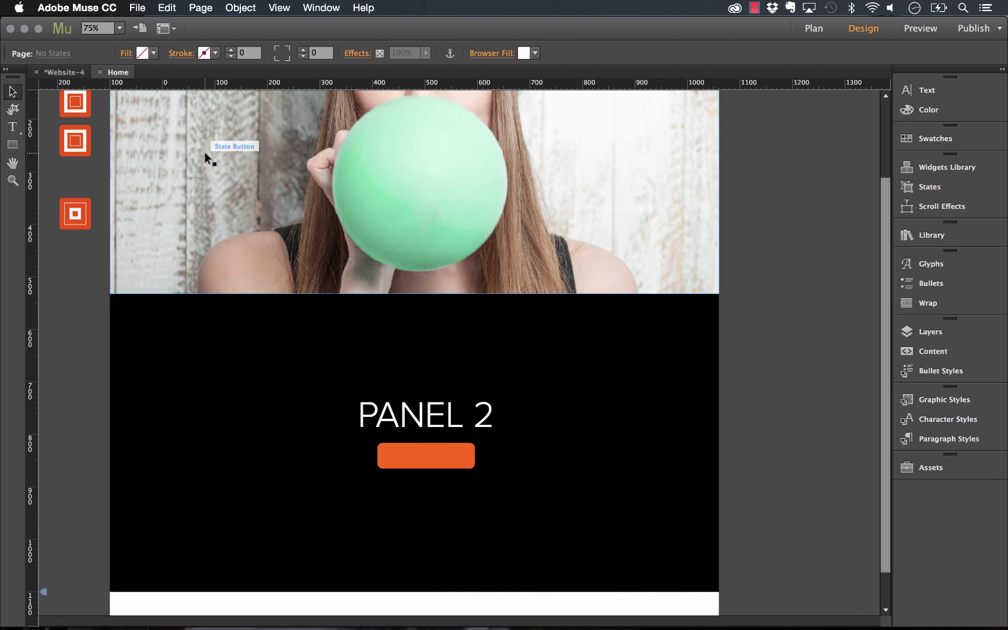
pyautogui.click(139, 8)
pyautogui.click(202, 229)
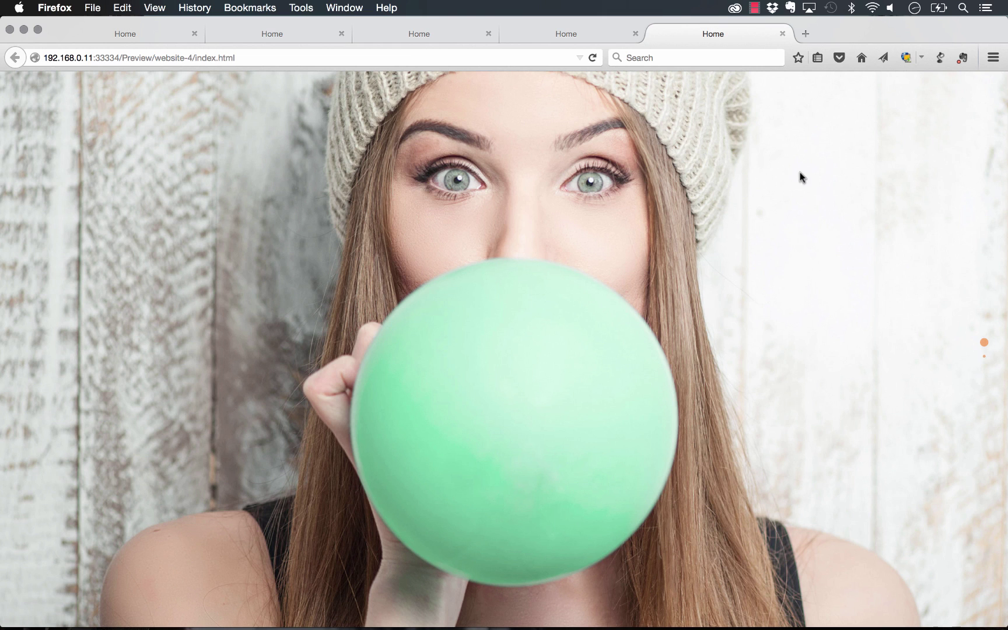
pyautogui.scroll(-2, 800, 173)
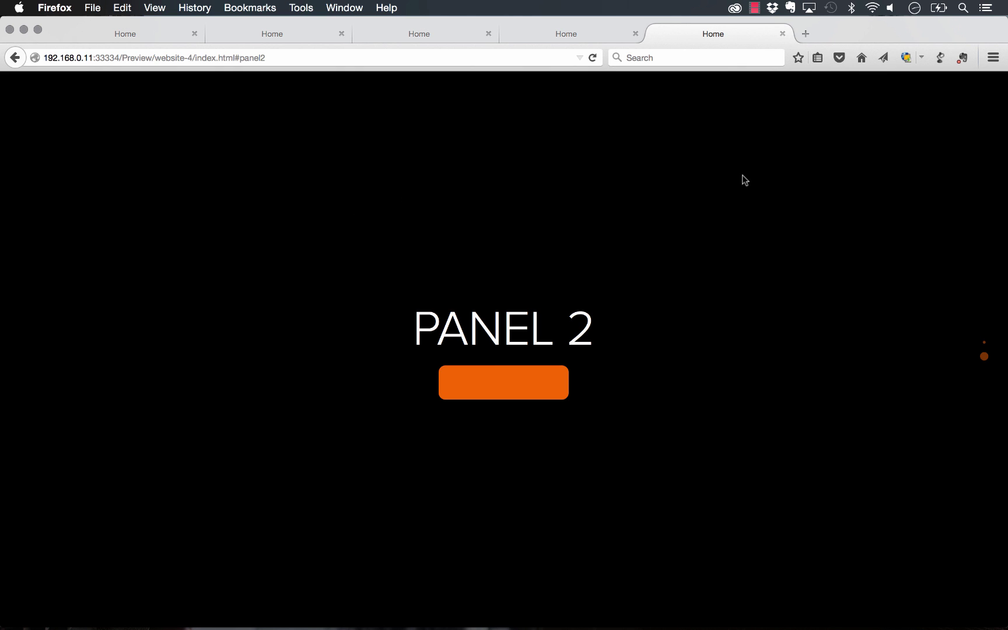
pyautogui.moveTo(1005, 133); pyautogui.dragTo(1007, 163)
pyautogui.click(139, 32)
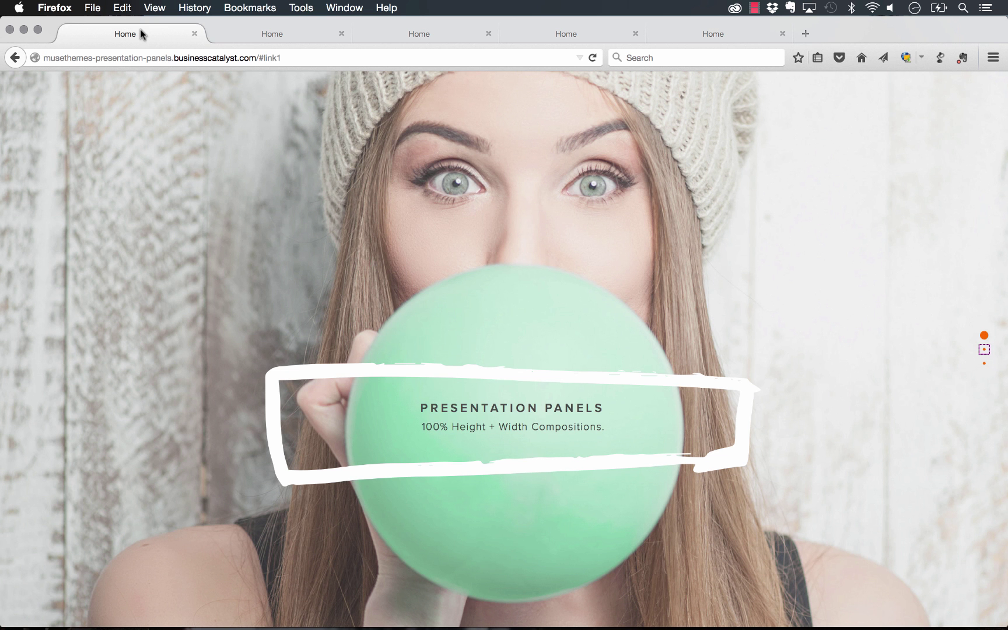
pyautogui.scroll(-1, 843, 242)
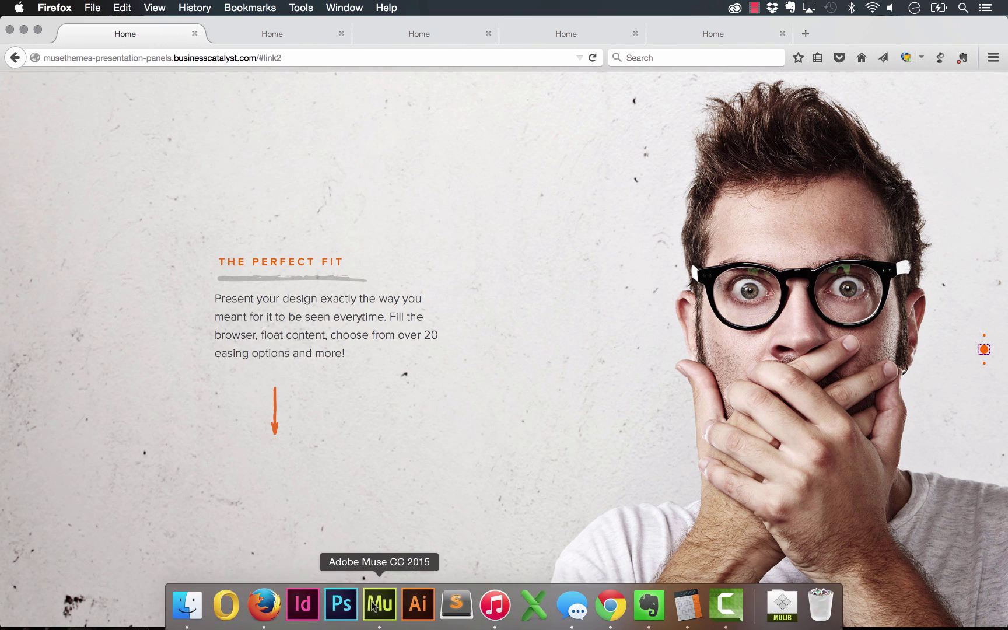
# Step: Switch back to Adobe Muse and delete the Child Panel widget beside the page
pyautogui.click(378, 607)
pyautogui.click(465, 402)
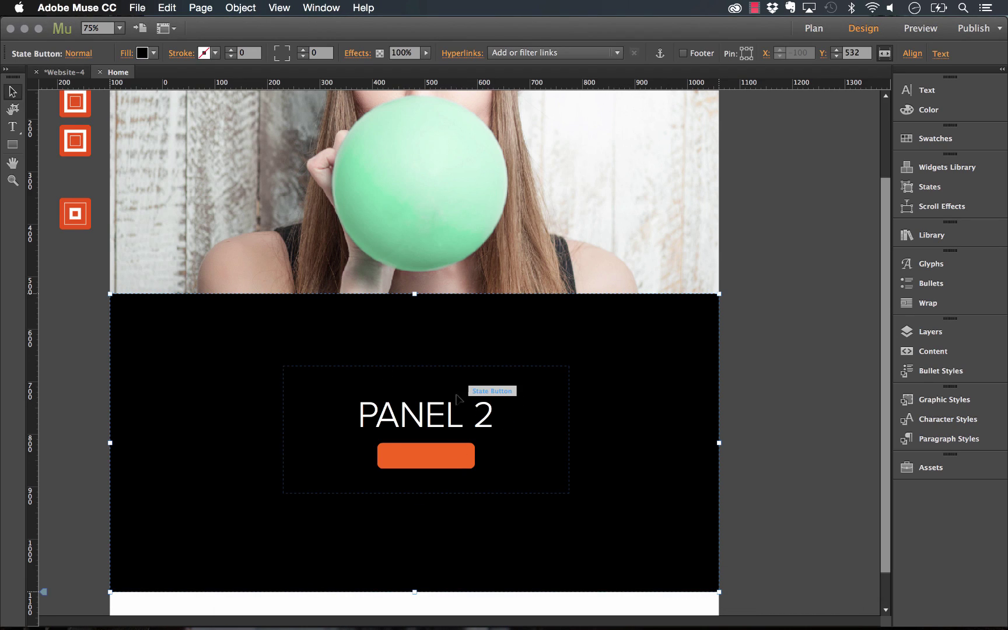
pyautogui.click(83, 244)
pyautogui.click(81, 220)
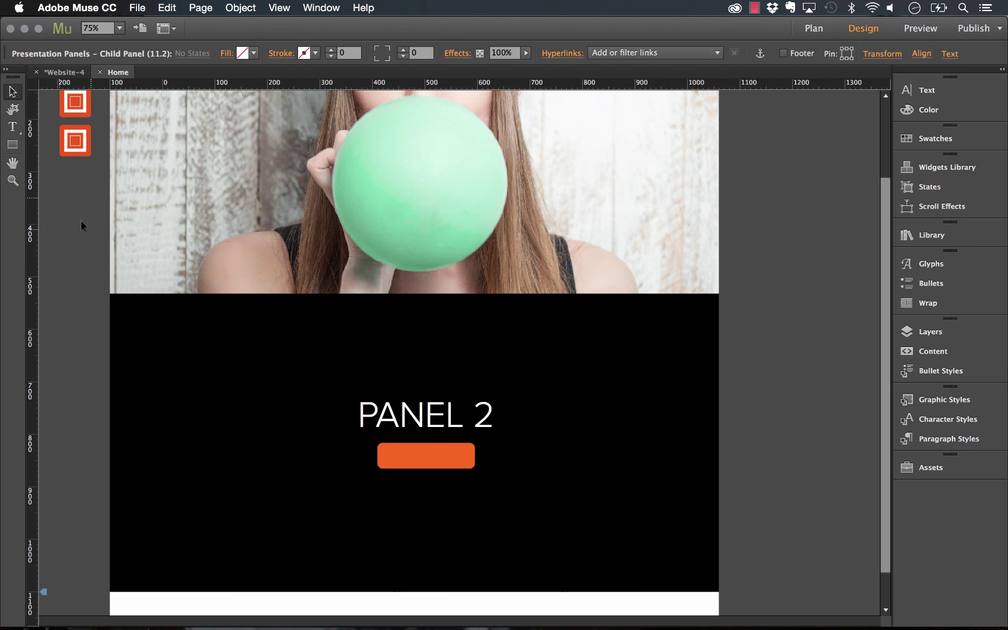
pyautogui.click(80, 220)
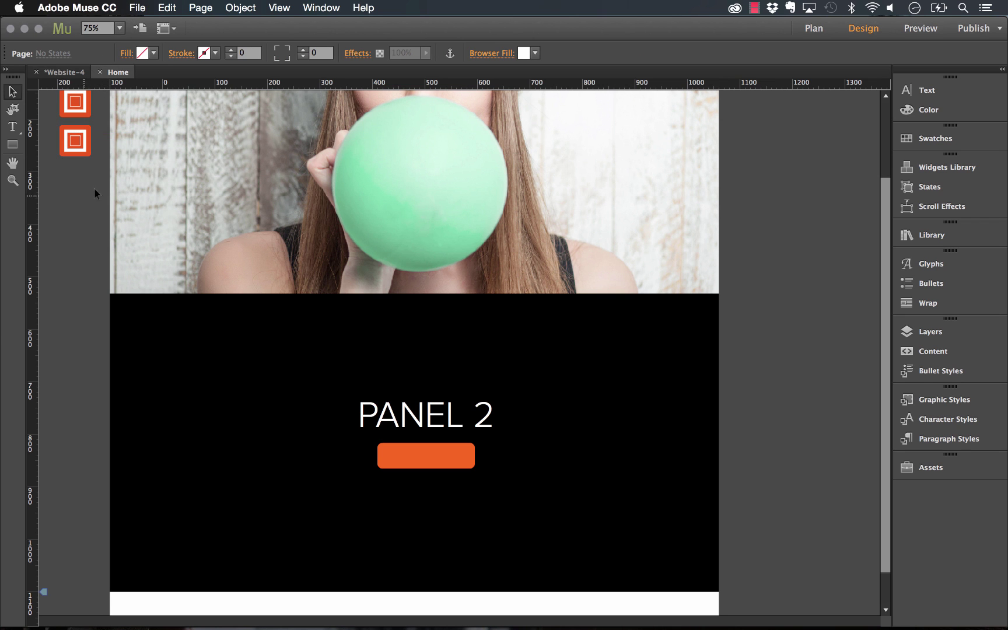
# Step: Preview the page in the browser and examine how the second panel's content is positioned without the Child Panel widget
pyautogui.click(137, 8)
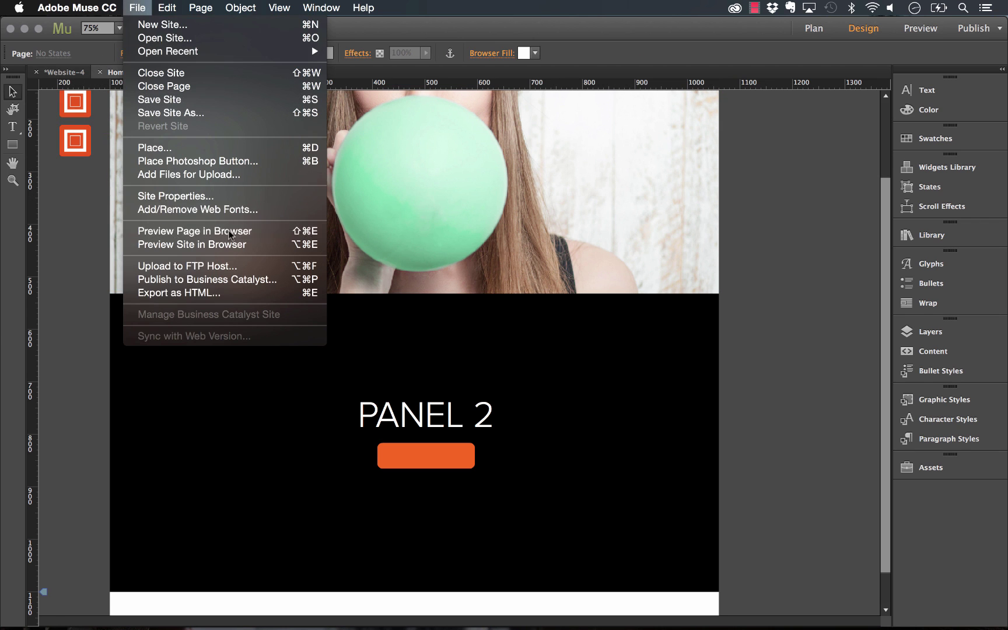
pyautogui.click(236, 230)
pyautogui.scroll(-2, 964, 225)
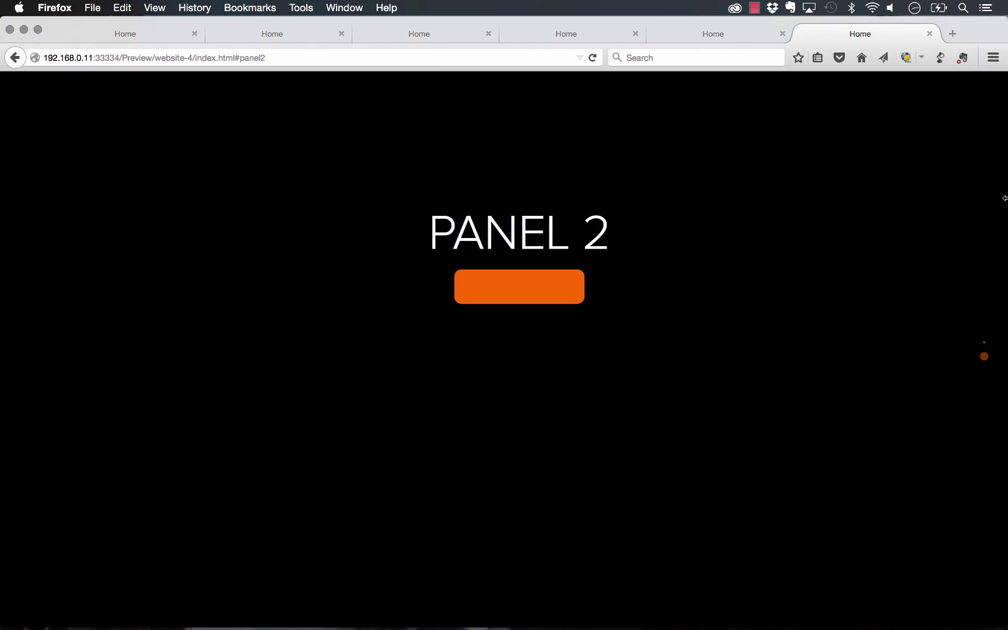
pyautogui.moveTo(1005, 199)
pyautogui.mouseDown()
pyautogui.moveTo(743, 209)
pyautogui.moveTo(522, 241)
pyautogui.moveTo(1004, 214)
pyautogui.mouseUp()
pyautogui.scroll(2, 694, 328)
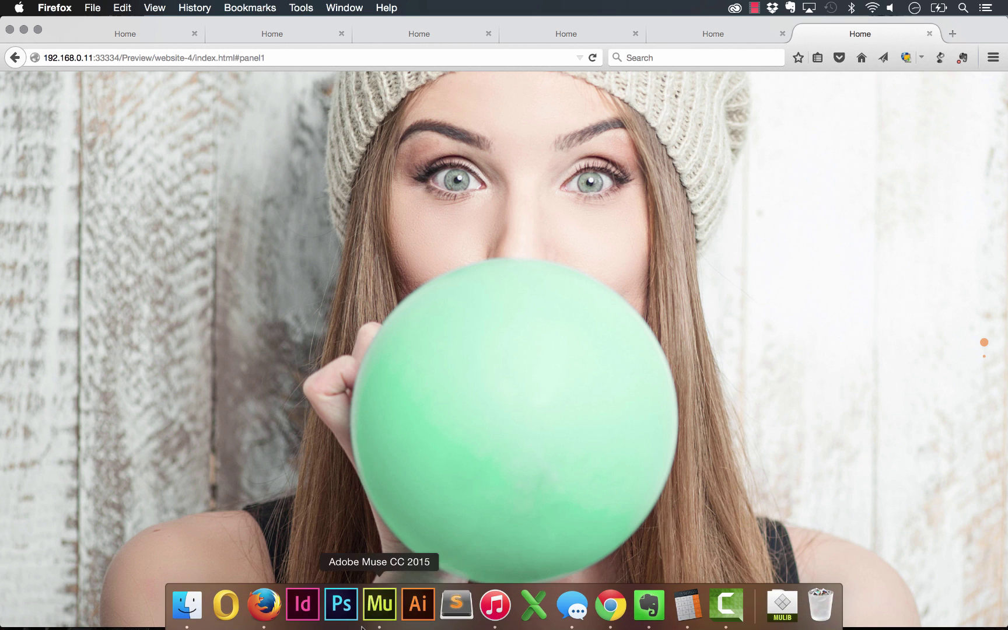
# Step: Return to Adobe Muse and move the nested State Button with the PANEL 2 text and orange rectangle onto the first panel's image
pyautogui.click(378, 605)
pyautogui.scroll(5, 460, 309)
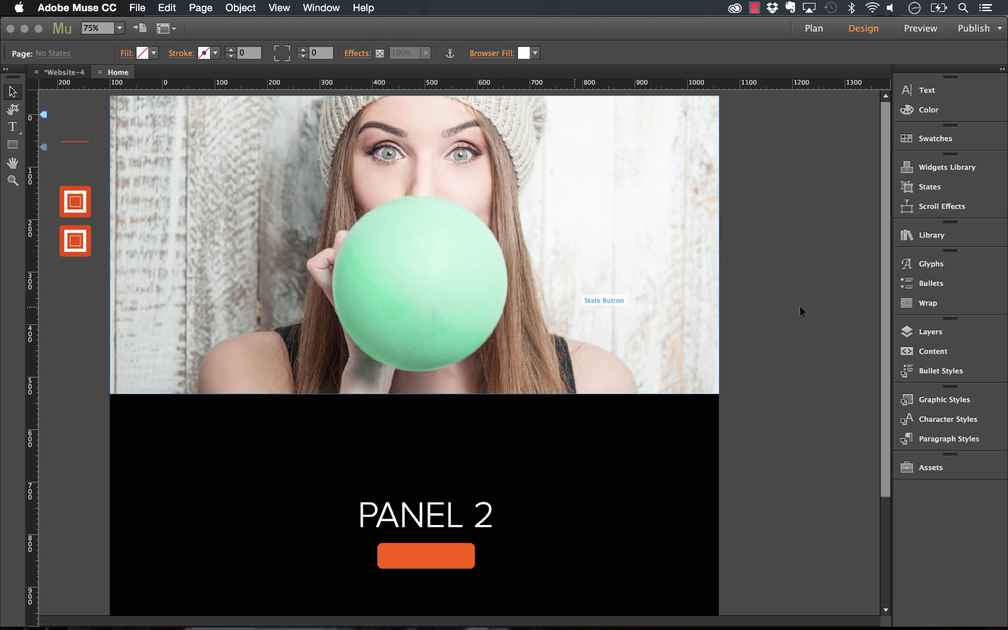
pyautogui.click(439, 520)
pyautogui.click(439, 519)
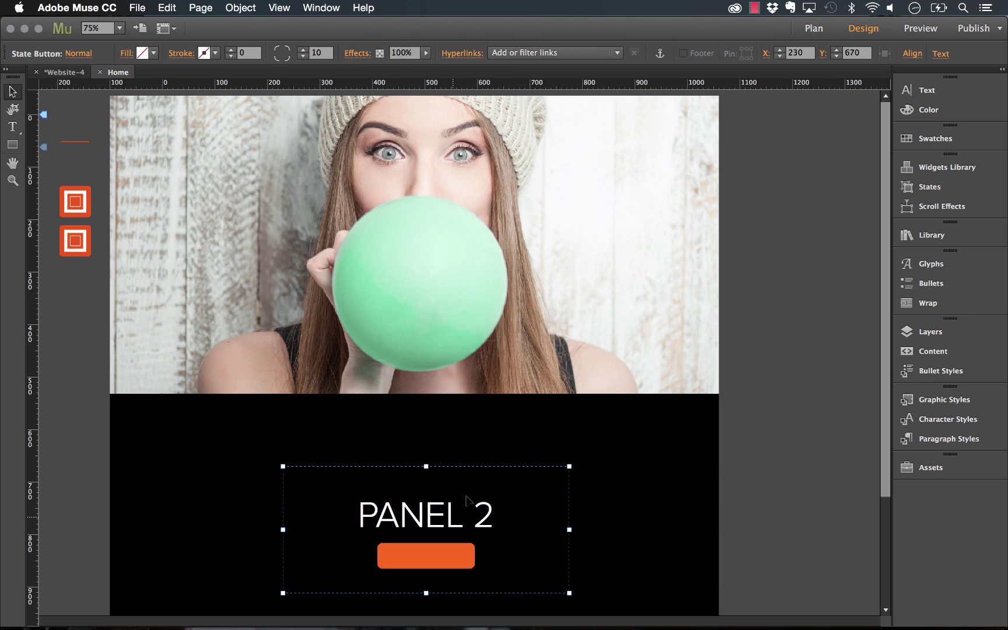
pyautogui.moveTo(438, 519); pyautogui.dragTo(564, 285)
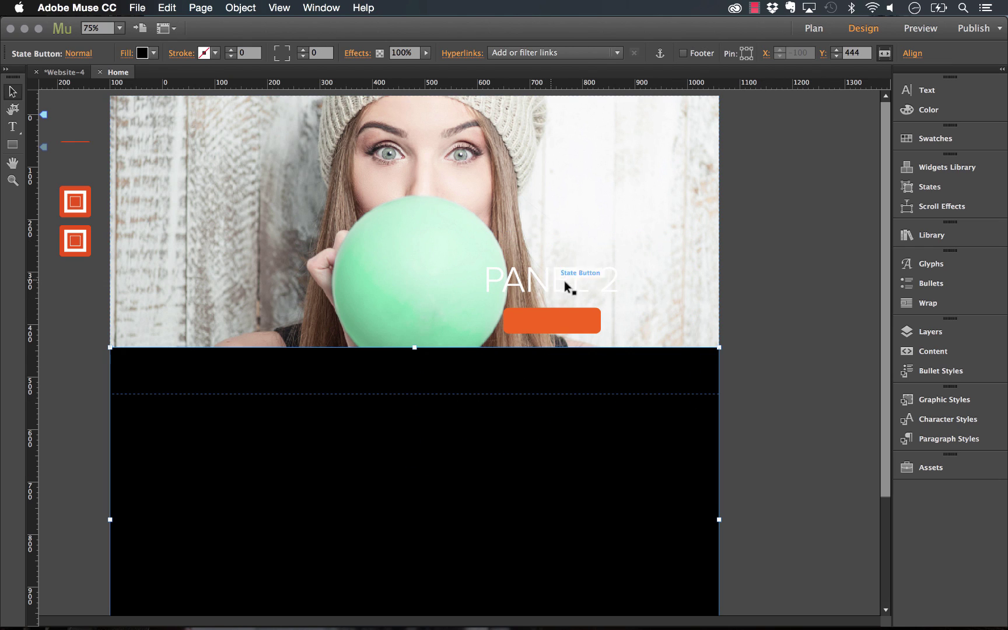
pyautogui.click(755, 293)
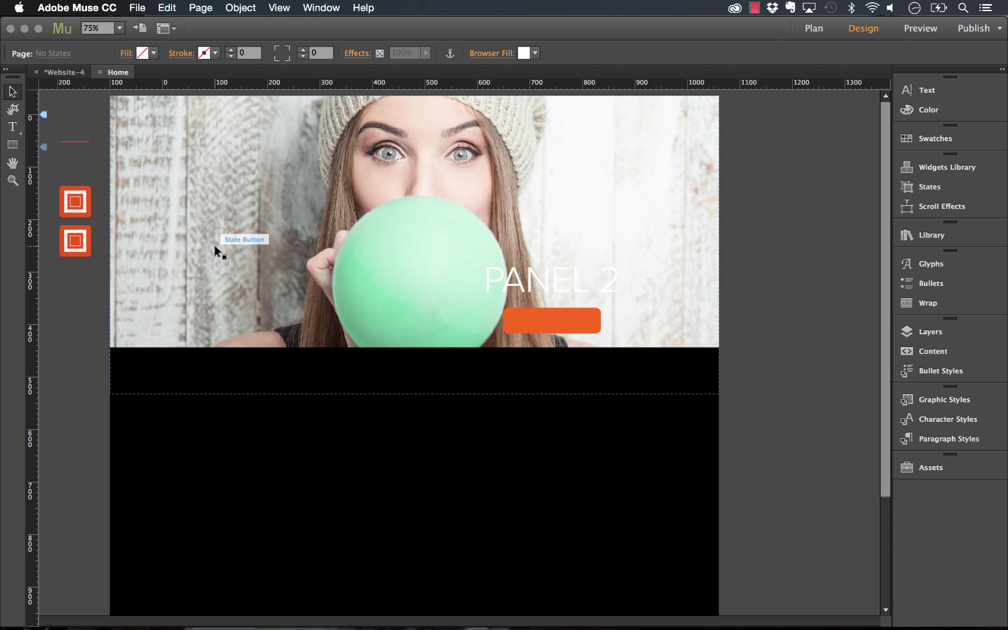